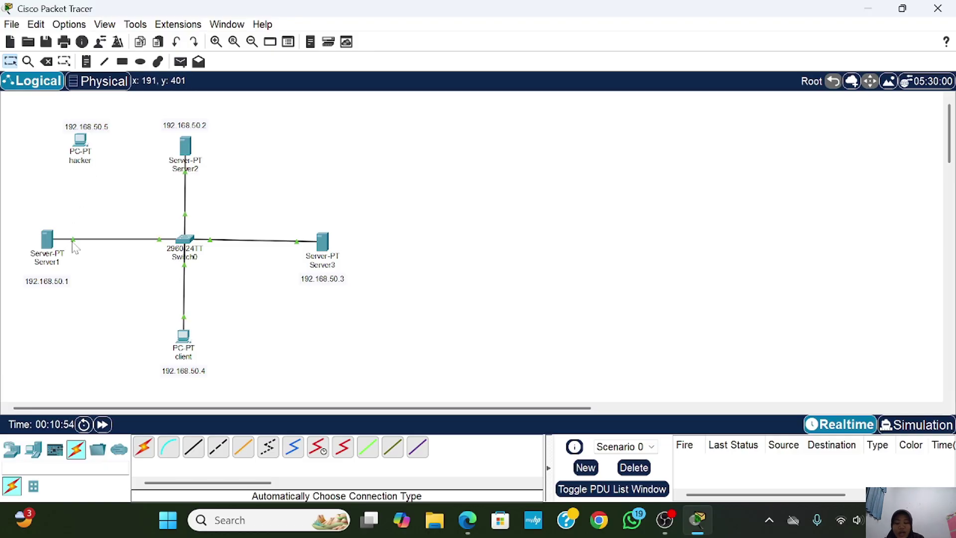
Move Server1's end of the switch cable to the FastEthernet0 port of the hacker PC.
{"action": "mouse_move", "coordinate": [75, 243]}
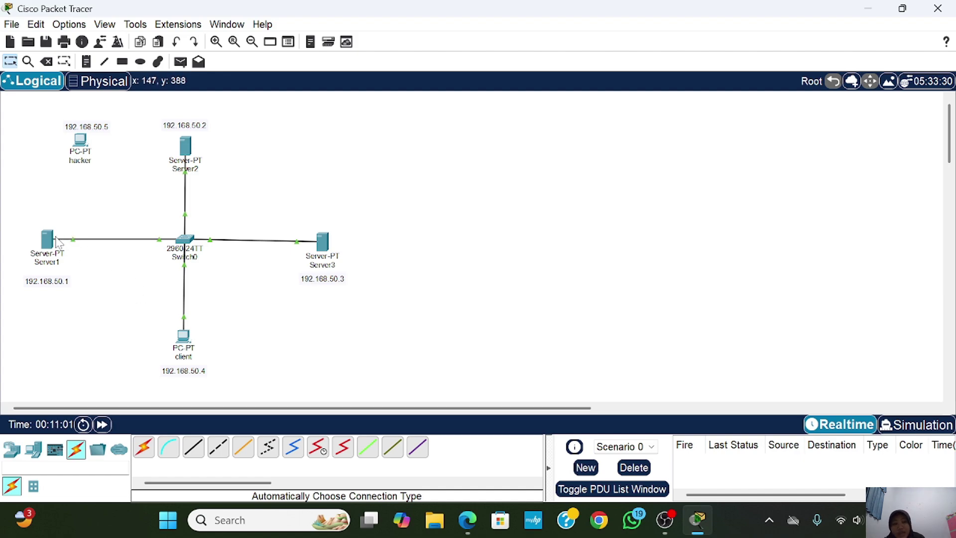
{"action": "left_click_drag", "start_coordinate": [73, 244], "coordinate": [88, 143]}
{"action": "left_click", "coordinate": [83, 141]}
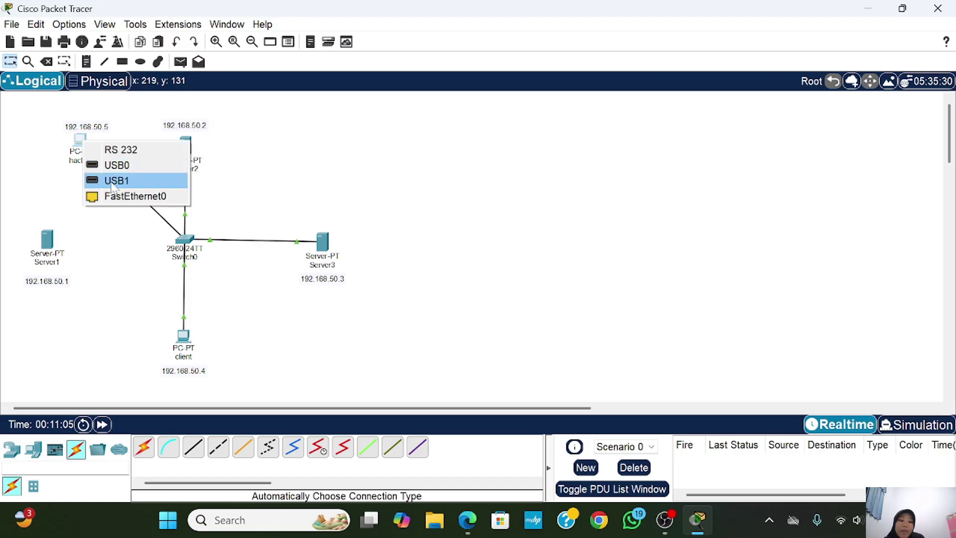
{"action": "left_click", "coordinate": [122, 197]}
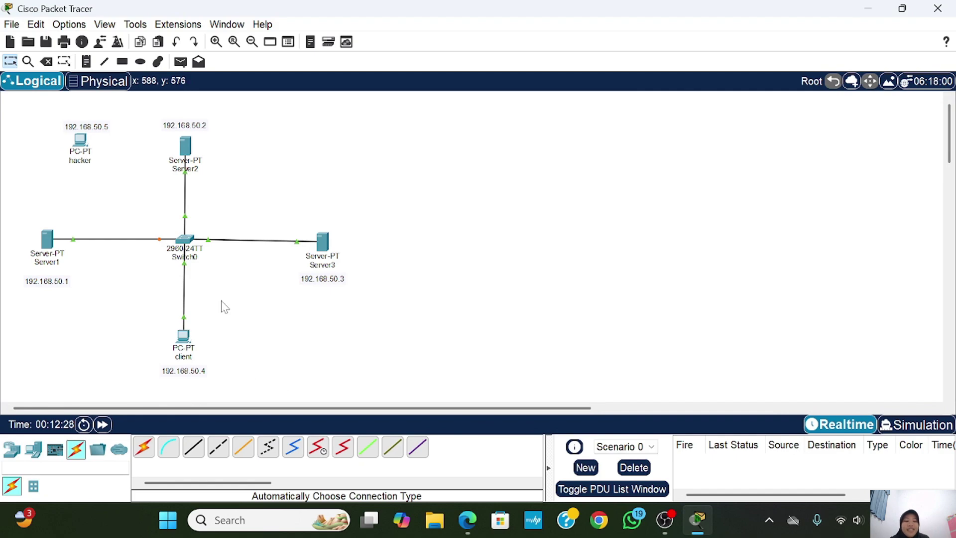
Open Switch0's command line interface and bring up the user prompt.
{"action": "left_click", "coordinate": [186, 241]}
{"action": "left_click", "coordinate": [441, 41]}
{"action": "key", "text": "Return"}
{"action": "key", "text": "Return"}
{"action": "key", "text": "Return"}
{"action": "key", "text": "Return"}
{"action": "key", "text": "Return"}
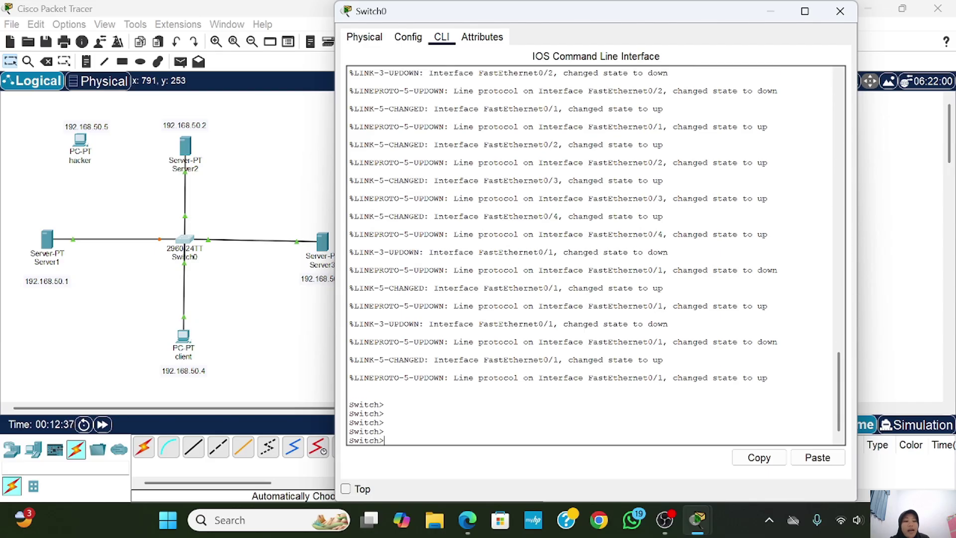
Enter privileged mode with en and global configuration mode with conf t on Switch0.
{"action": "type", "text": "ch>e"}
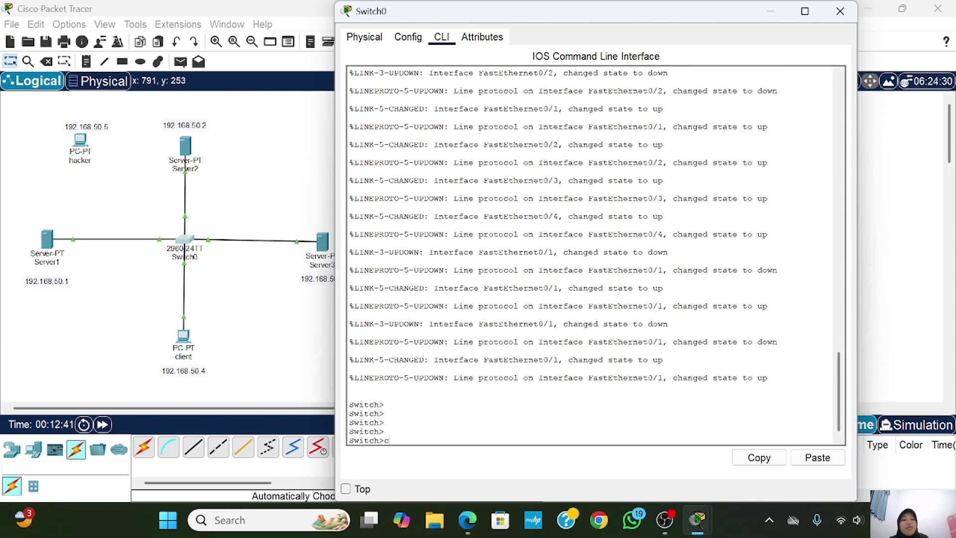
{"action": "type", "text": "n"}
{"action": "key", "text": "Return"}
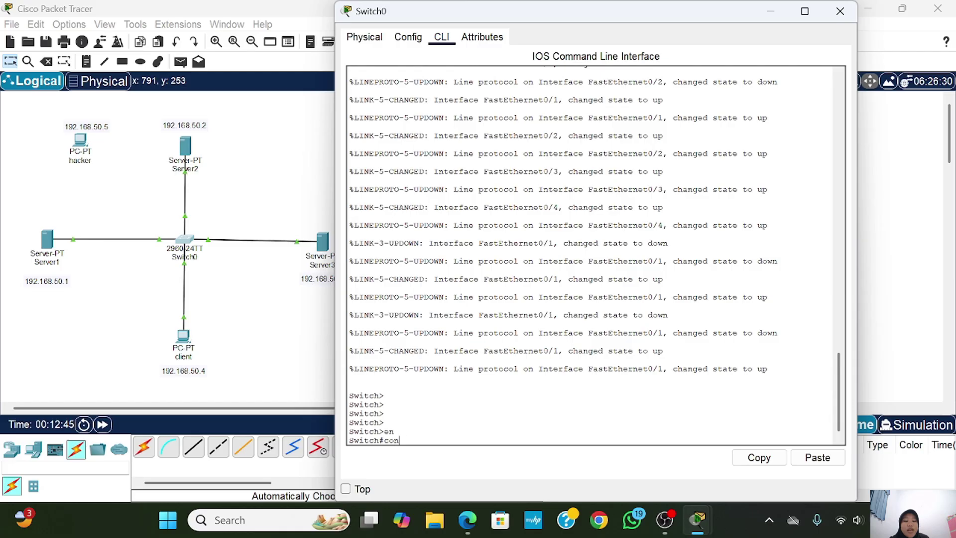
{"action": "type", "text": "conf t"}
{"action": "key", "text": "Return"}
{"action": "key", "text": "Return"}
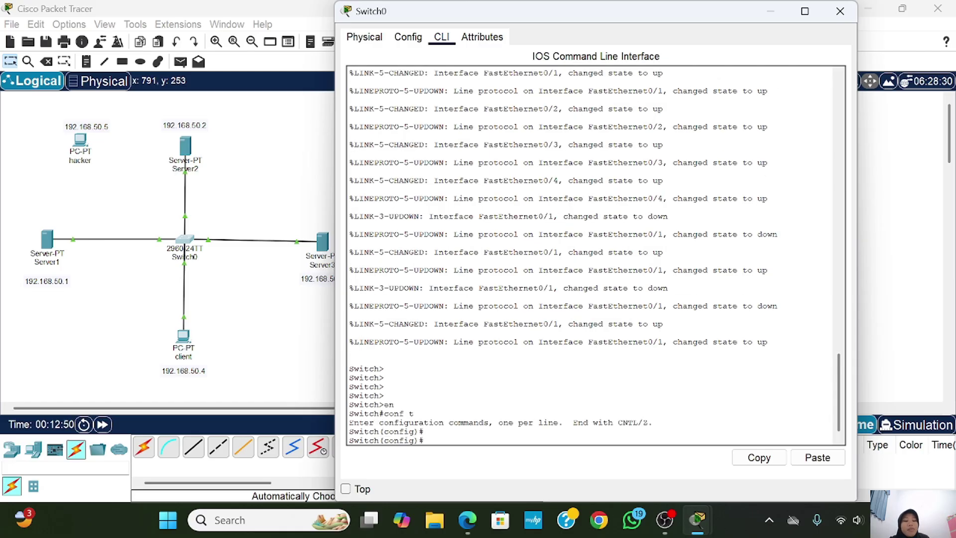
{"action": "key", "text": "Return"}
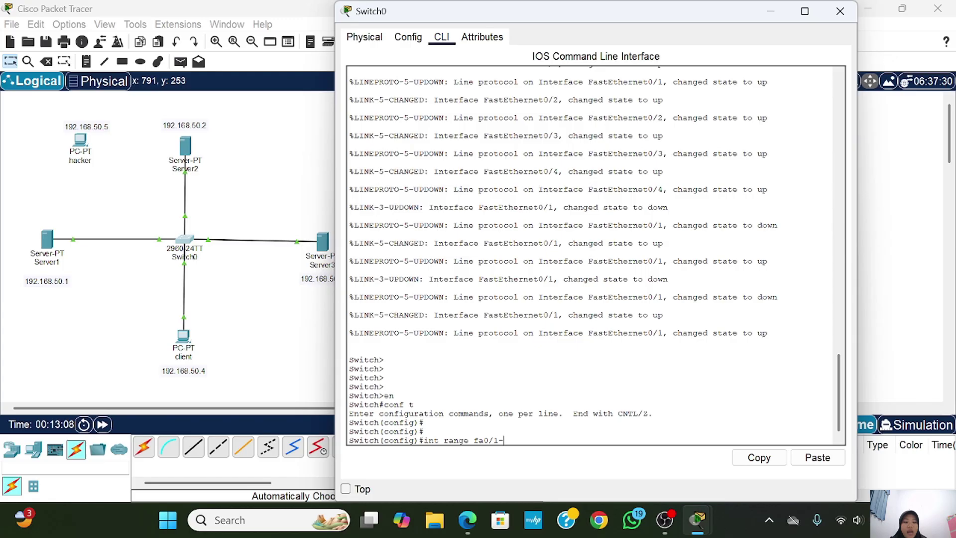
Set the interface range fa0/1-3 to switchport mode access and exit the range configuration.
{"action": "type", "text": "int range fa0/1-3"}
{"action": "key", "text": "Return"}
{"action": "key", "text": "Return"}
{"action": "key", "text": "Return"}
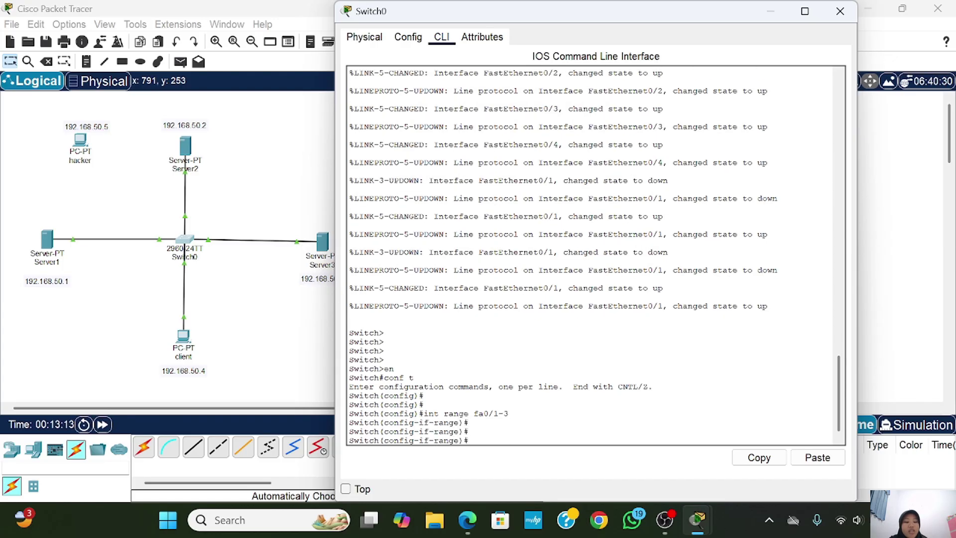
{"action": "type", "text": "switc"}
{"action": "key", "text": "Tab"}
{"action": "type", "text": "m"}
{"action": "key", "text": "Tab"}
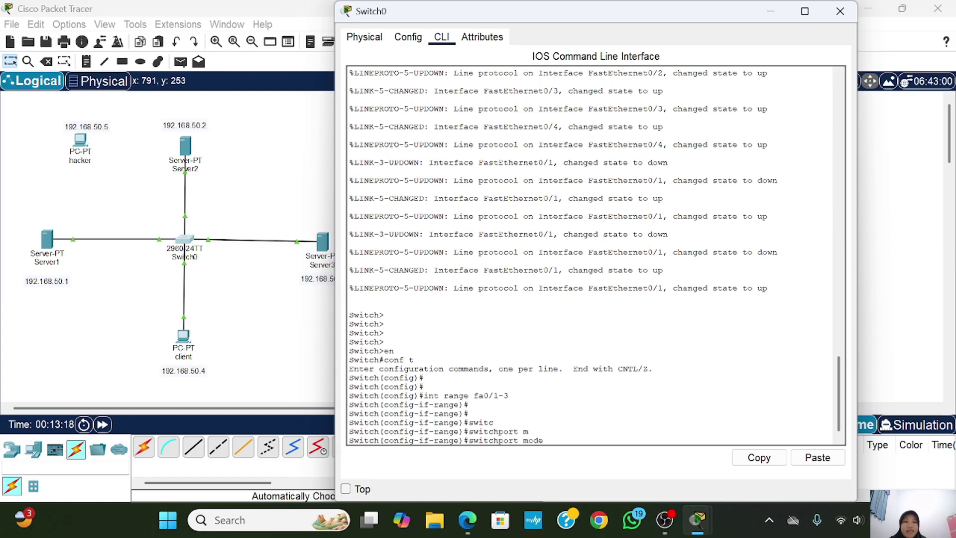
{"action": "type", "text": "ac"}
{"action": "key", "text": "Tab"}
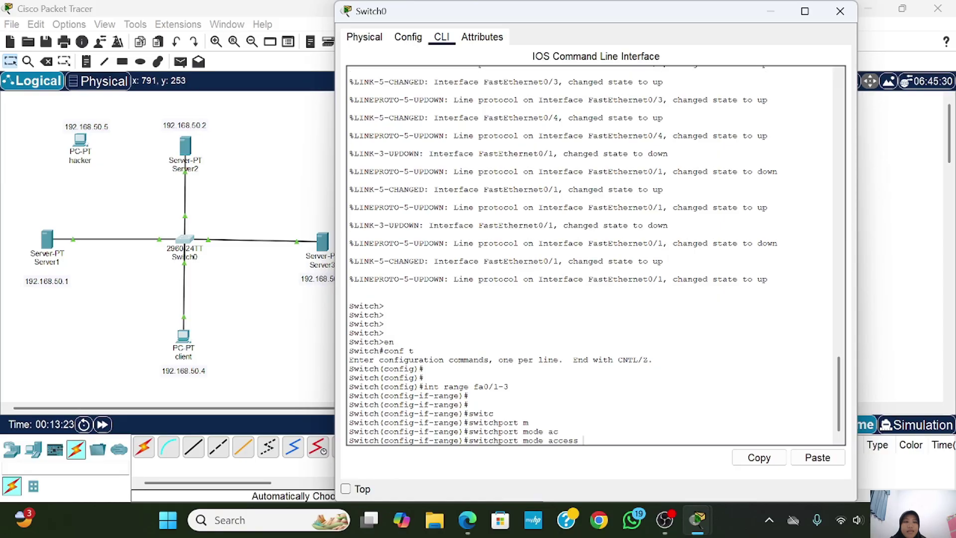
{"action": "key", "text": "Return"}
{"action": "key", "text": "Return"}
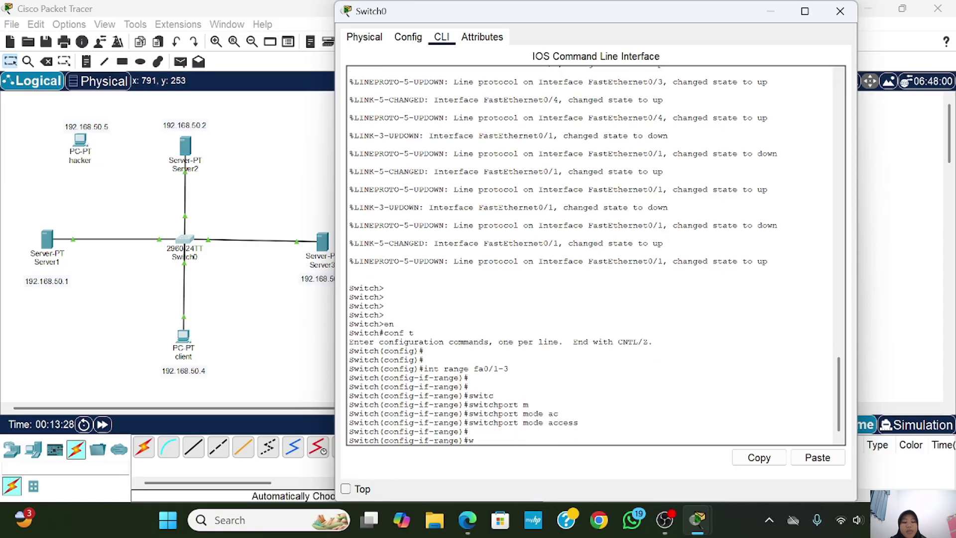
{"action": "type", "text": "exit"}
{"action": "key", "text": "Return"}
{"action": "key", "text": "Return"}
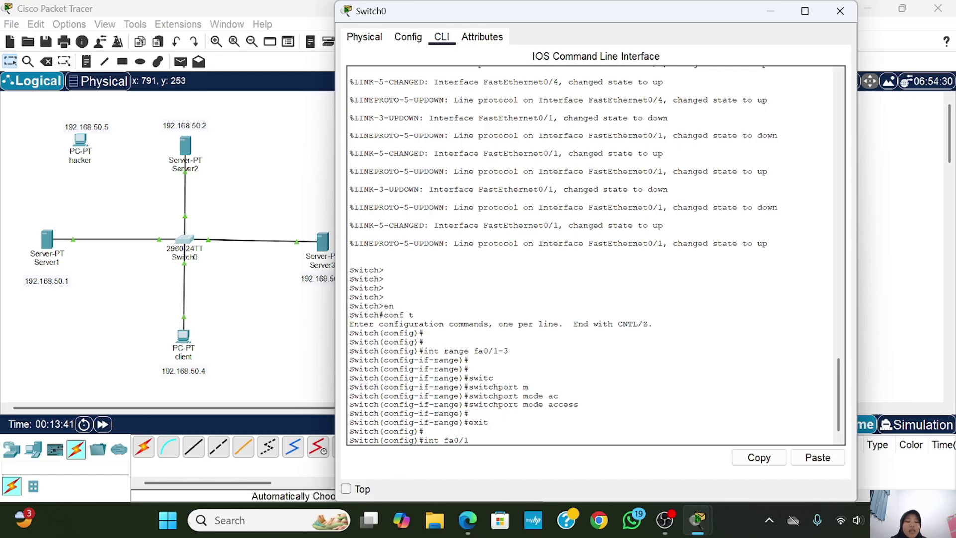
Enter interface fa0/1 and enable port security on it with switchport port-security.
{"action": "type", "text": "int fa0/1"}
{"action": "key", "text": "Return"}
{"action": "key", "text": "Return"}
{"action": "key", "text": "Return"}
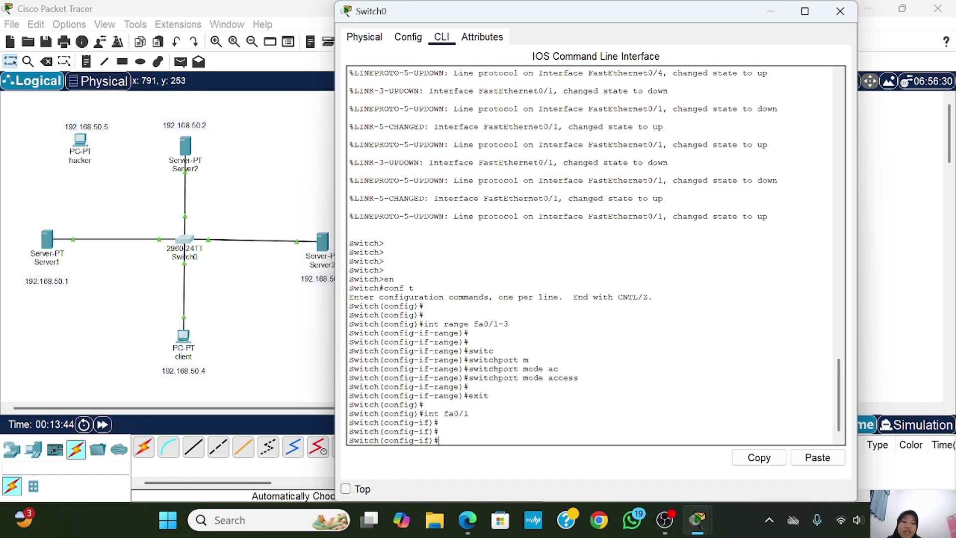
{"action": "key", "text": "Tab"}
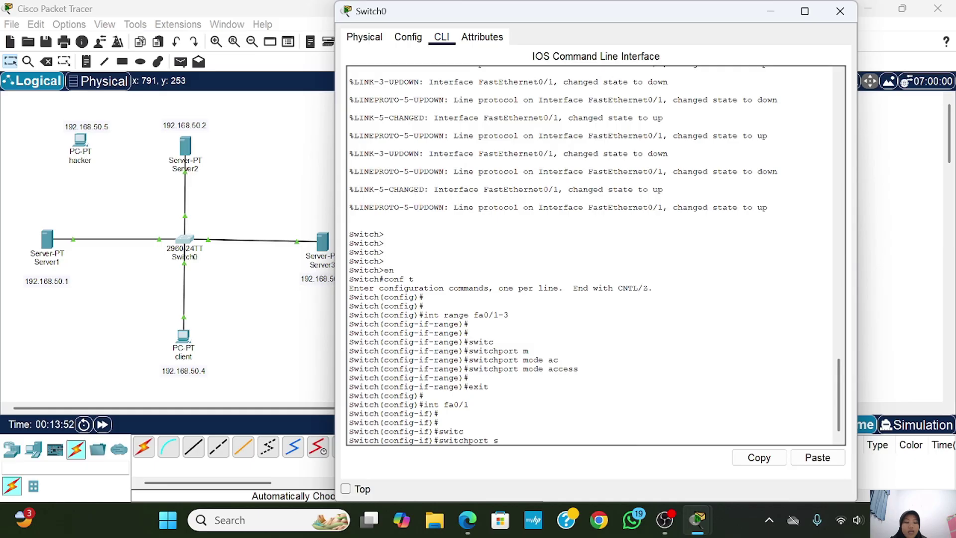
{"action": "type", "text": "po"}
{"action": "key", "text": "Tab"}
{"action": "key", "text": "Return"}
{"action": "key", "text": "Return"}
{"action": "key", "text": "Return"}
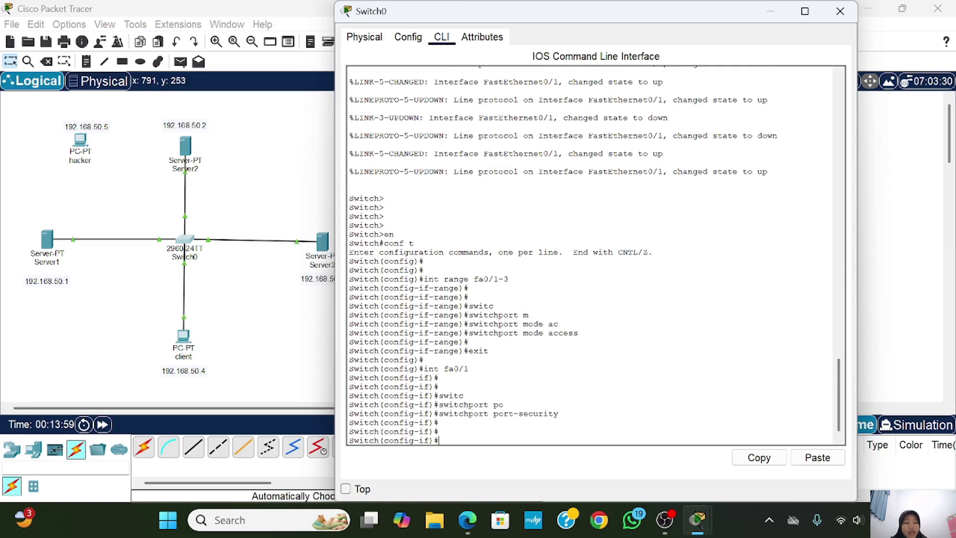
Prepare the command switchport port-security mac-address for interface fa0/1, leaving the address open.
{"action": "type", "text": "switch"}
{"action": "key", "text": "Tab"}
{"action": "type", "text": "por"}
{"action": "key", "text": "Tab"}
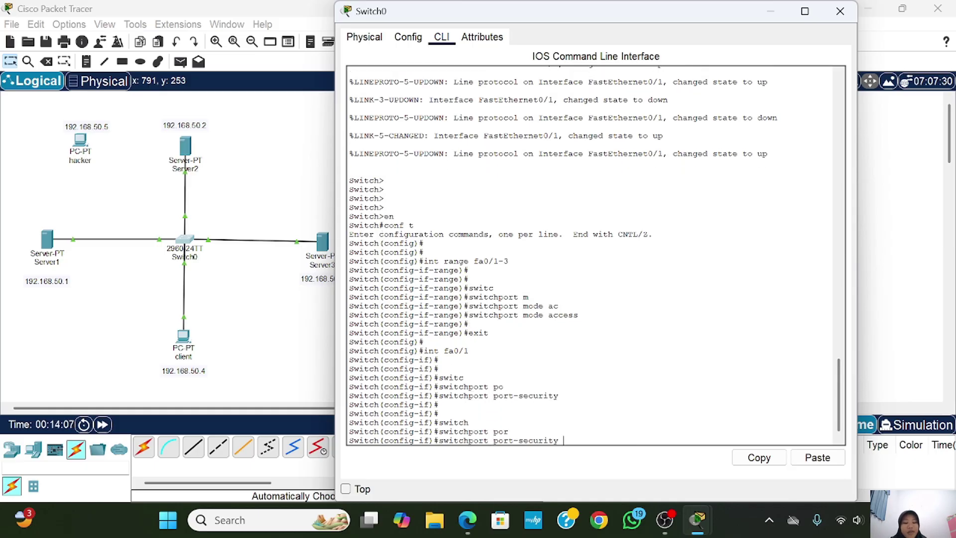
{"action": "type", "text": "ma"}
{"action": "key", "text": "Tab"}
{"action": "type", "text": "x"}
{"action": "key", "text": "Tab"}
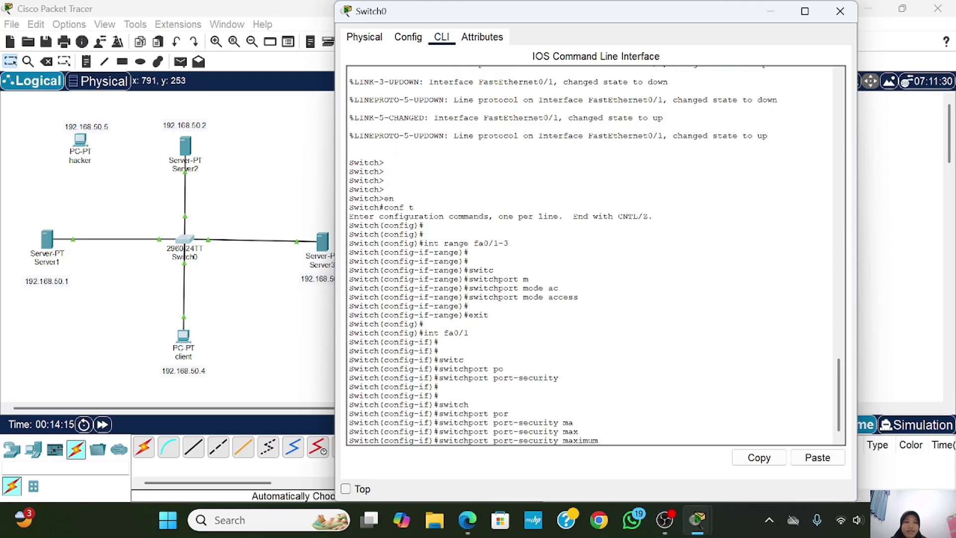
{"action": "key", "text": "BackSpace"}
{"action": "key", "text": "BackSpace"}
{"action": "key", "text": "BackSpace"}
{"action": "key", "text": "BackSpace"}
{"action": "key", "text": "BackSpace"}
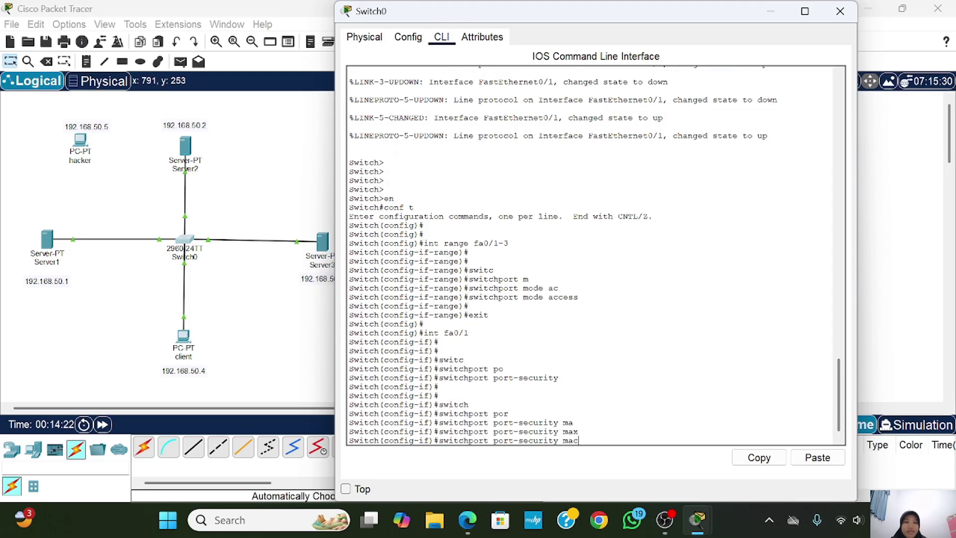
{"action": "type", "text": "c"}
{"action": "key", "text": "Tab"}
{"action": "key", "text": "Return"}
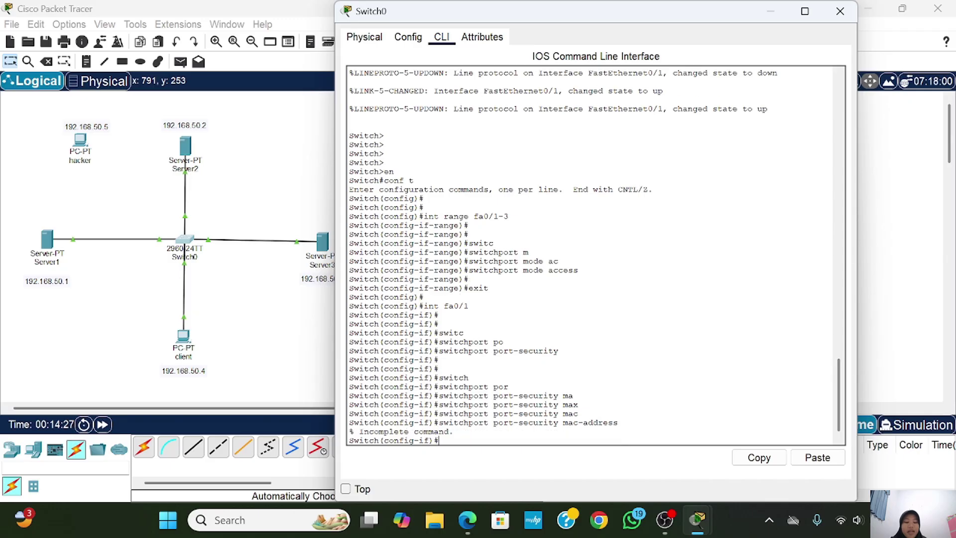
{"action": "key", "text": "Up"}
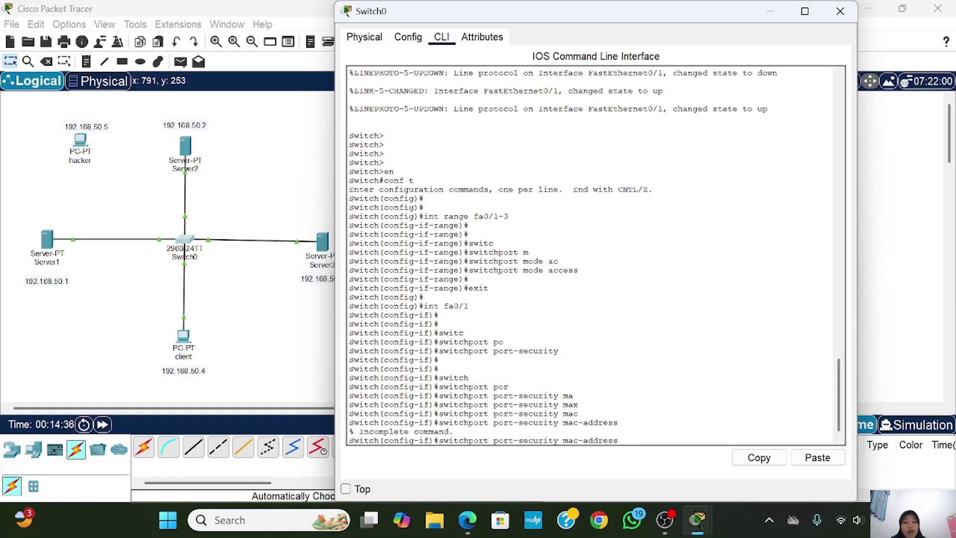
Copy the MAC address from Server1's FastEthernet0 interface configuration.
{"action": "left_click", "coordinate": [46, 241]}
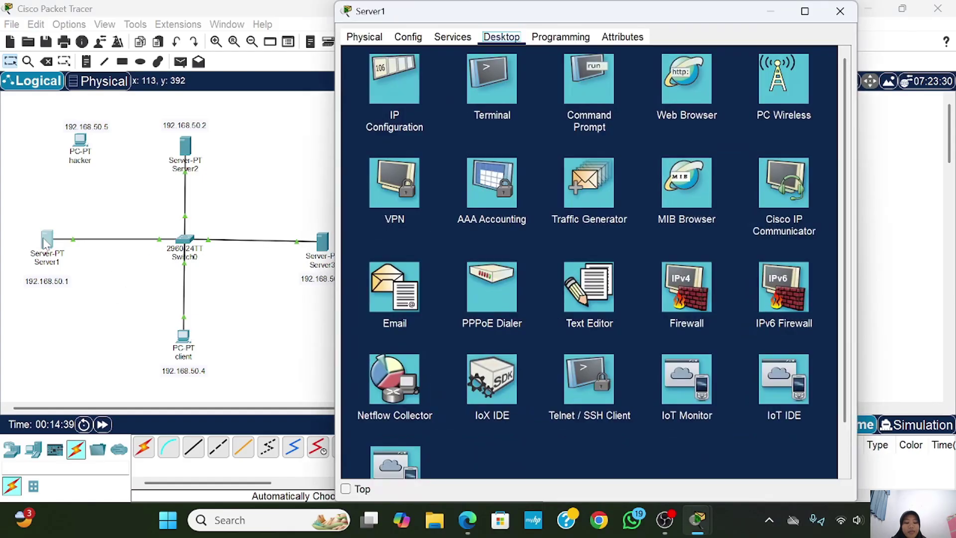
{"action": "left_click", "coordinate": [408, 37]}
{"action": "left_click", "coordinate": [421, 122]}
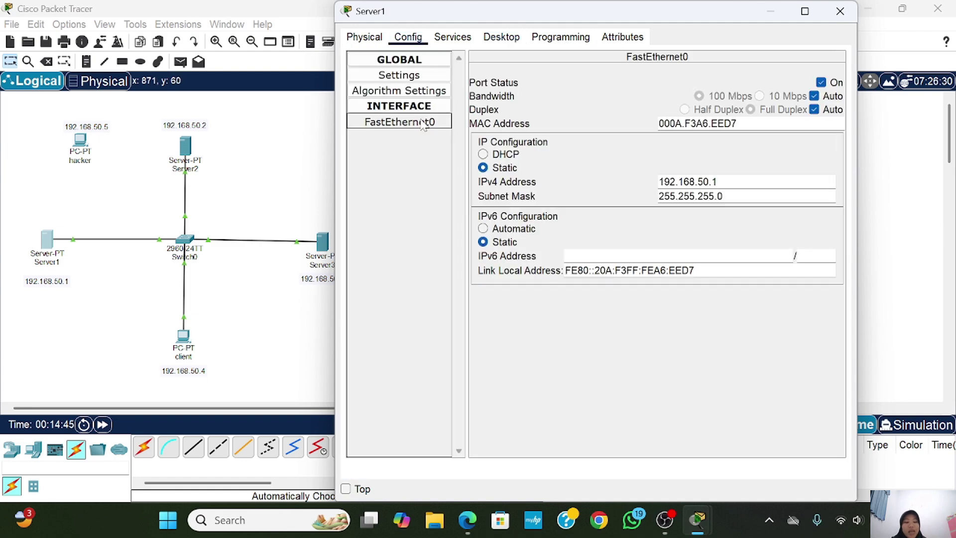
{"action": "left_click_drag", "start_coordinate": [739, 124], "coordinate": [633, 128]}
{"action": "key", "text": "ctrl+c"}
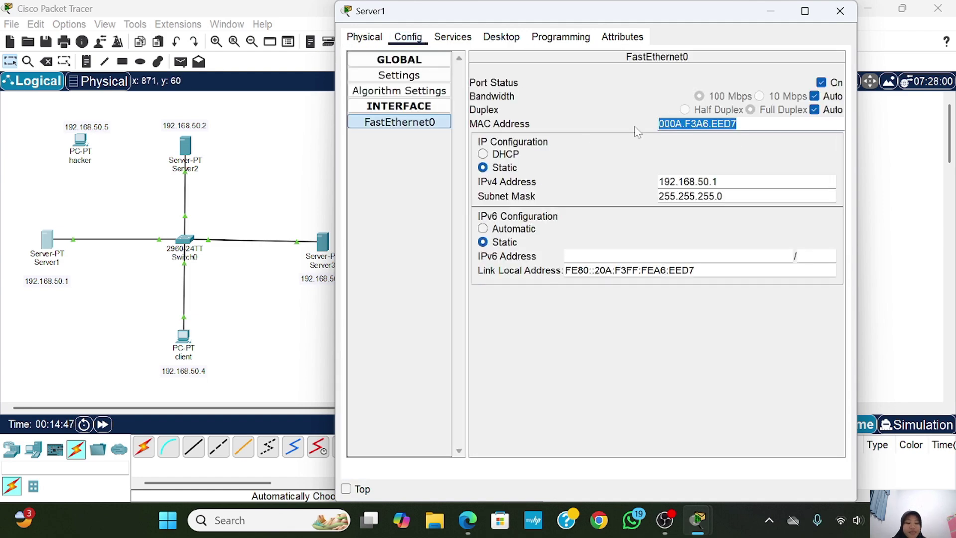
Return to Switch0's command line and register 000A.F3A6.EED7 as the port-security MAC address on fa0/1.
{"action": "left_click", "coordinate": [192, 239]}
{"action": "left_click", "coordinate": [192, 239]}
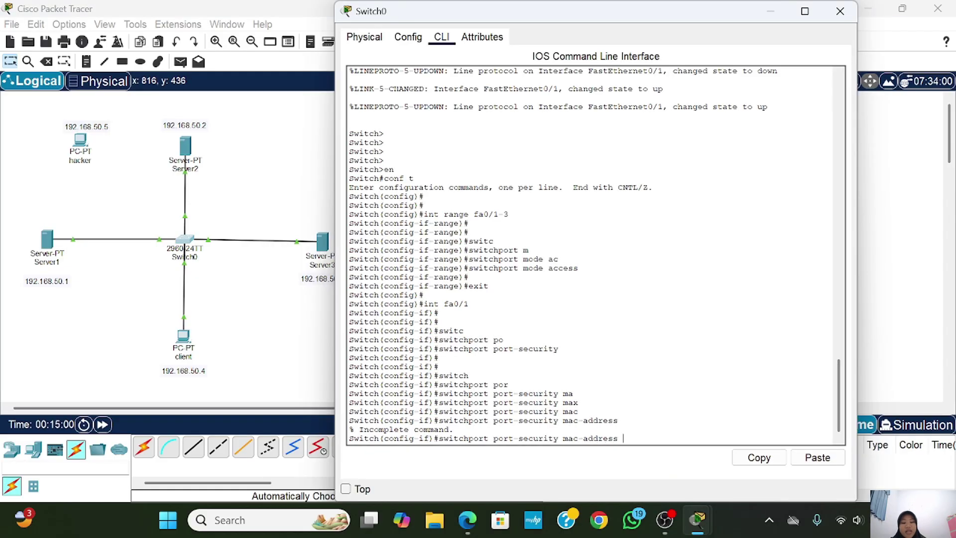
{"action": "key", "text": "ctrl+v"}
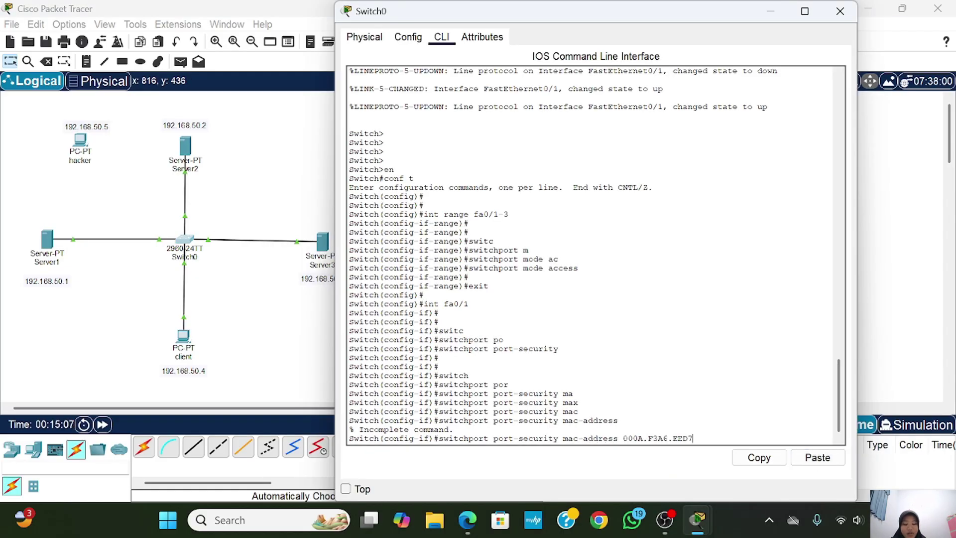
{"action": "key", "text": "Return"}
{"action": "key", "text": "Return"}
{"action": "key", "text": "Return"}
{"action": "key", "text": "Return"}
{"action": "key", "text": "Return"}
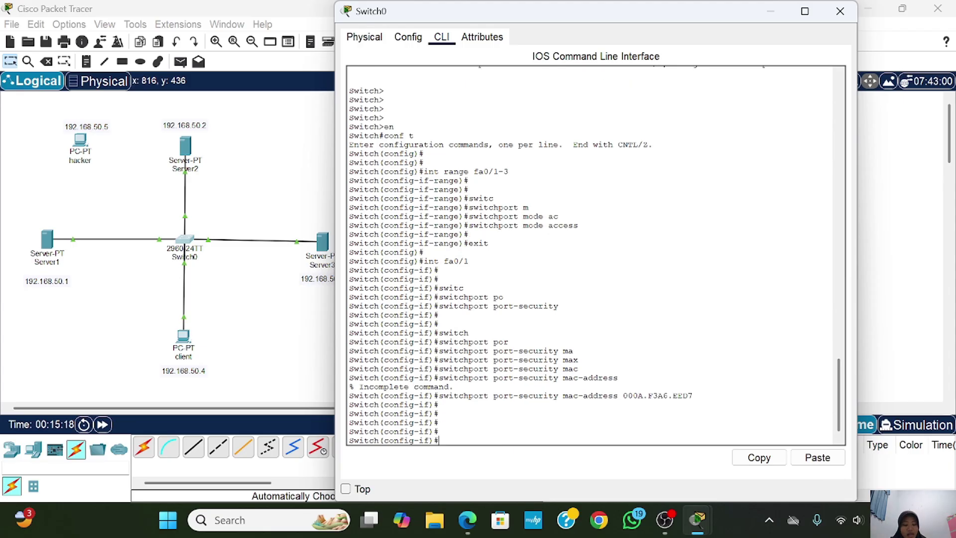
Limit fa0/1 to one secure address with switchport port-security maximum 1.
{"action": "type", "text": "swi"}
{"action": "key", "text": "Tab"}
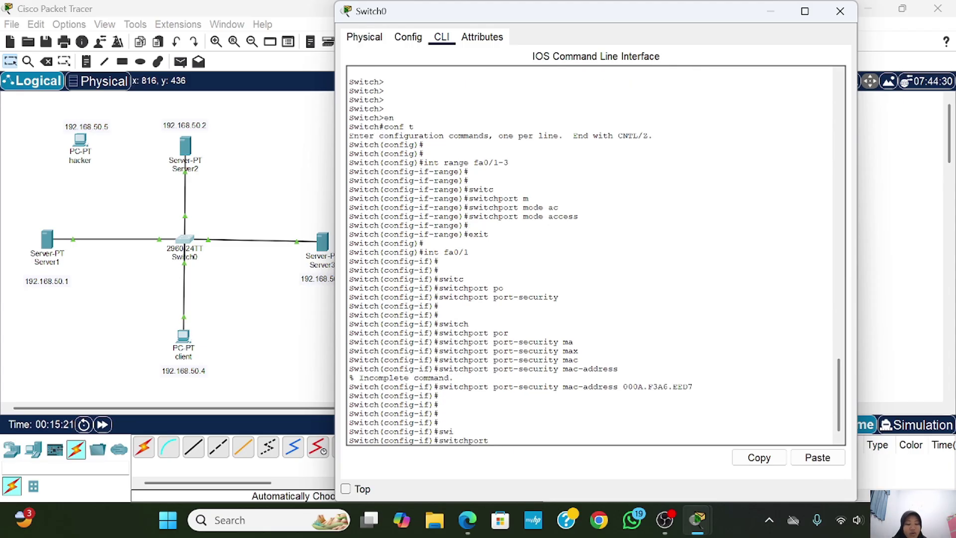
{"action": "type", "text": "por"}
{"action": "key", "text": "Tab"}
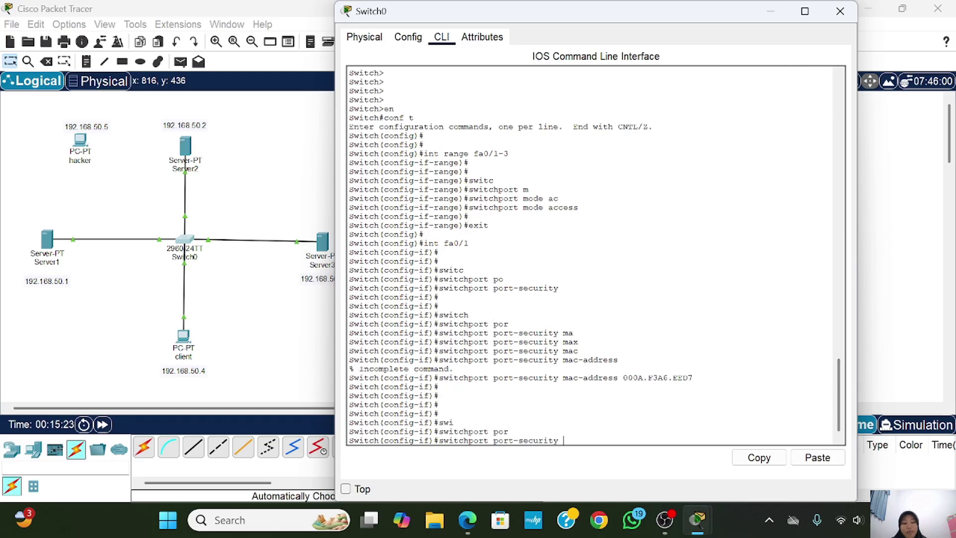
{"action": "type", "text": "max"}
{"action": "key", "text": "Tab"}
{"action": "type", "text": "1"}
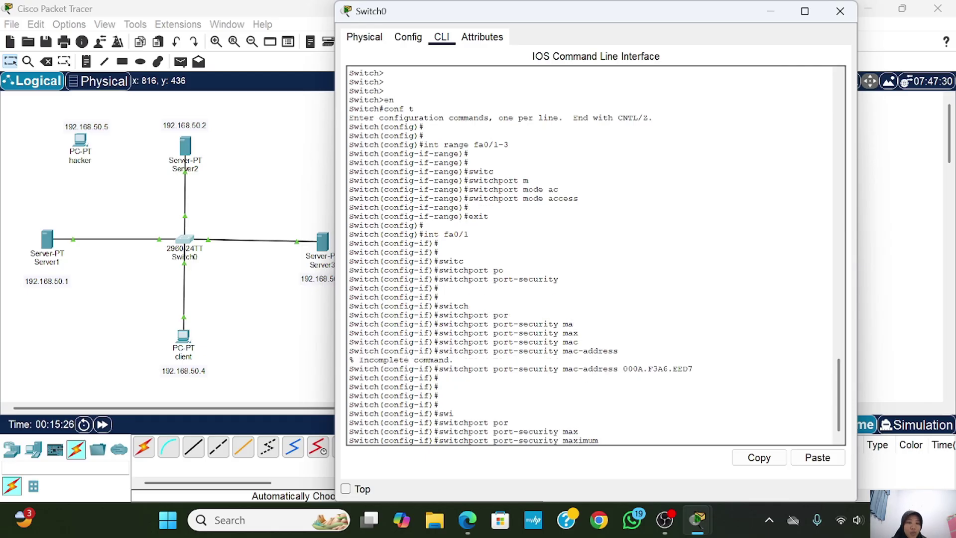
{"action": "key", "text": "Return"}
{"action": "key", "text": "Return"}
{"action": "key", "text": "Return"}
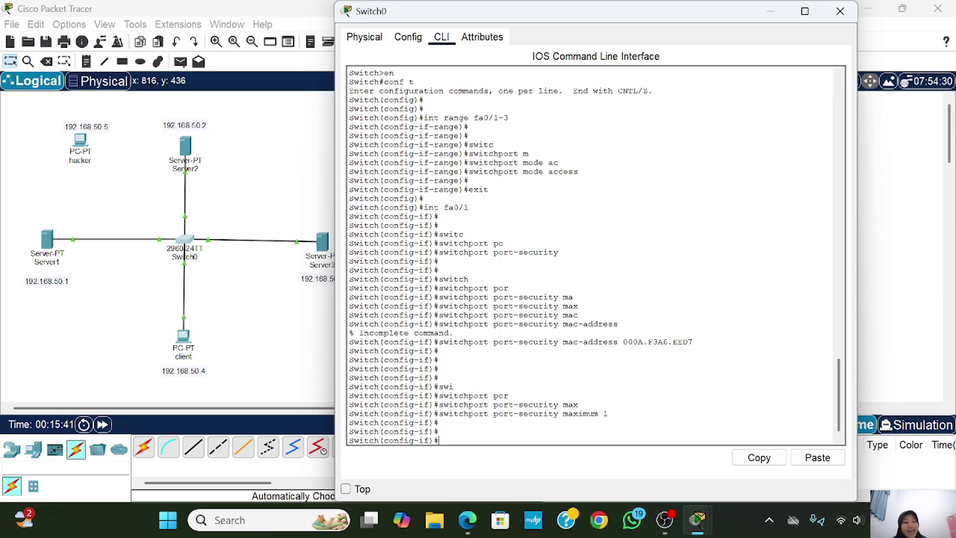
Set the port-security violation mode on fa0/1 to shutdown with switchport port-security violation shutdown.
{"action": "type", "text": "sw"}
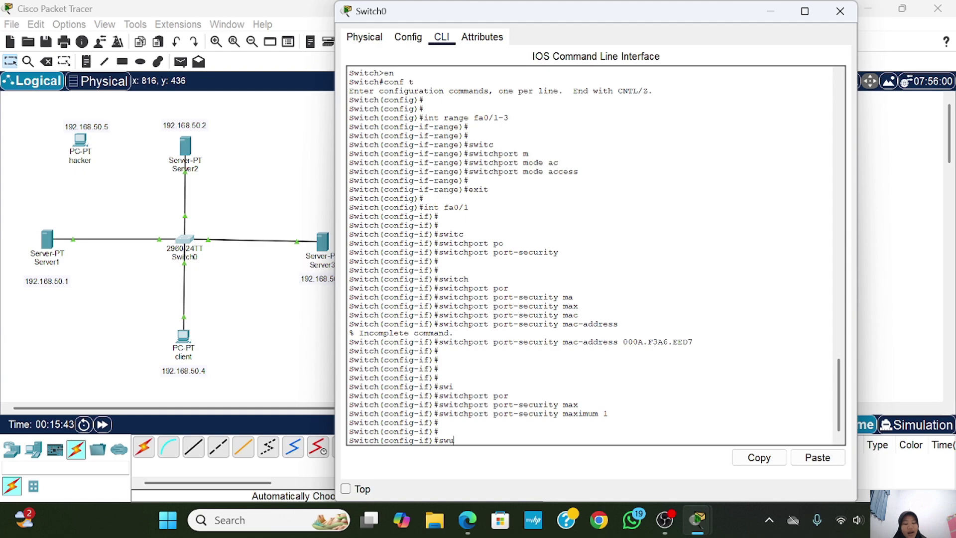
{"action": "type", "text": "u"}
{"action": "key", "text": "BackSpace"}
{"action": "type", "text": "i"}
{"action": "key", "text": "Tab"}
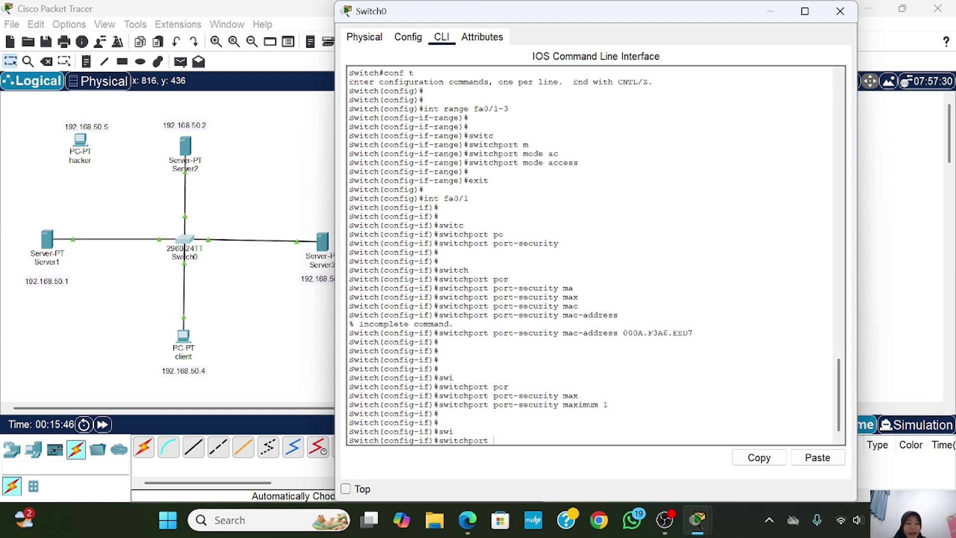
{"action": "type", "text": "po"}
{"action": "key", "text": "Tab"}
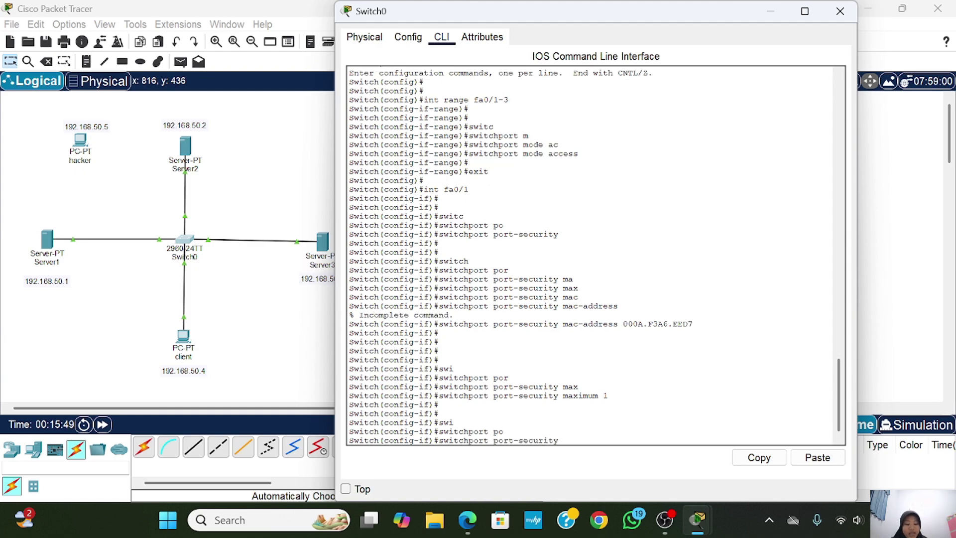
{"action": "type", "text": "vio"}
{"action": "key", "text": "Tab"}
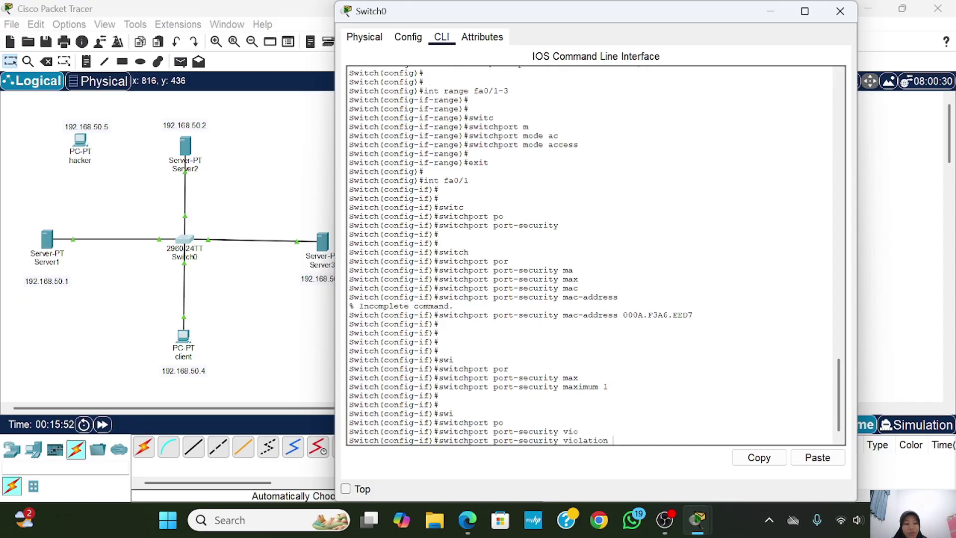
{"action": "type", "text": "sh"}
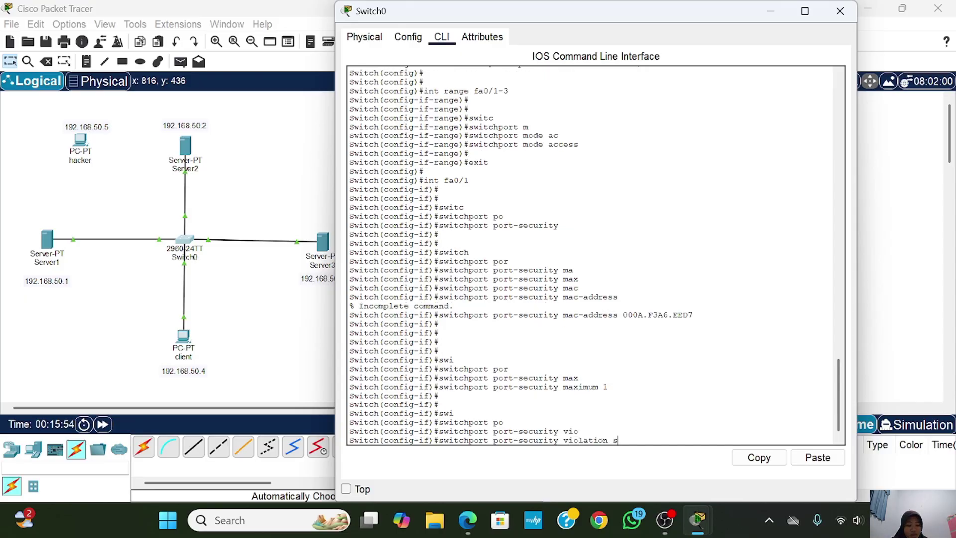
{"action": "key", "text": "Tab"}
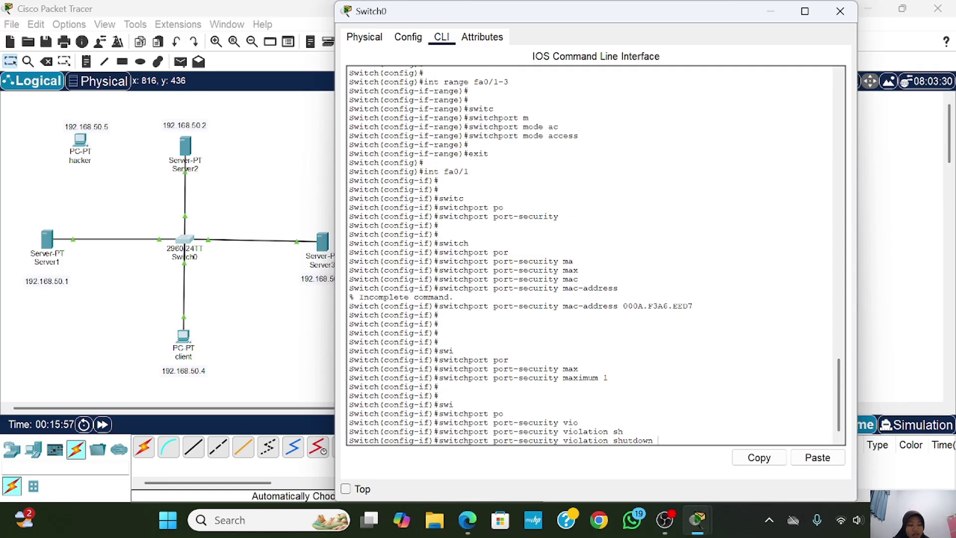
{"action": "key", "text": "Return"}
{"action": "key", "text": "Return"}
{"action": "key", "text": "Return"}
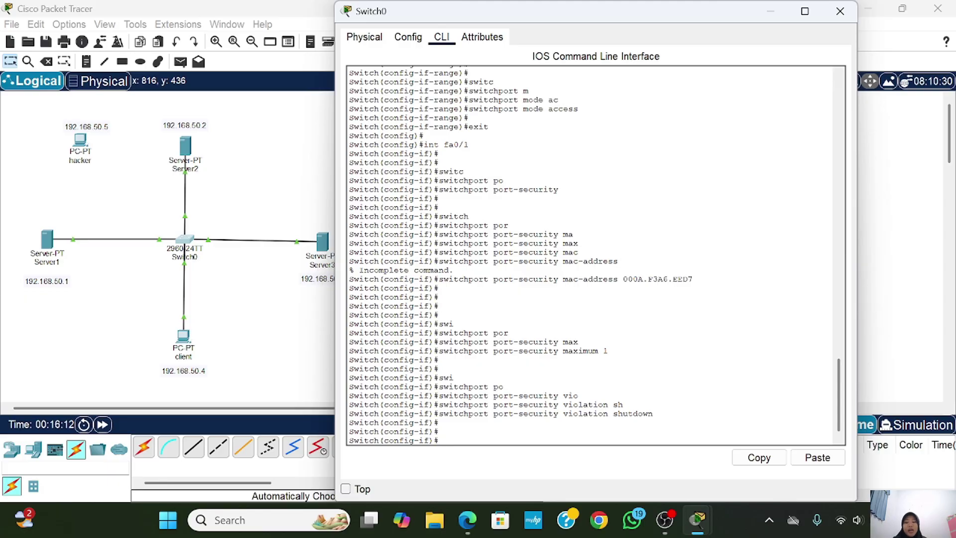
Minimise Switch0's window, test connectivity with a simple PDU from Server1 to the client, and delete the test scenario.
{"action": "left_click", "coordinate": [770, 11]}
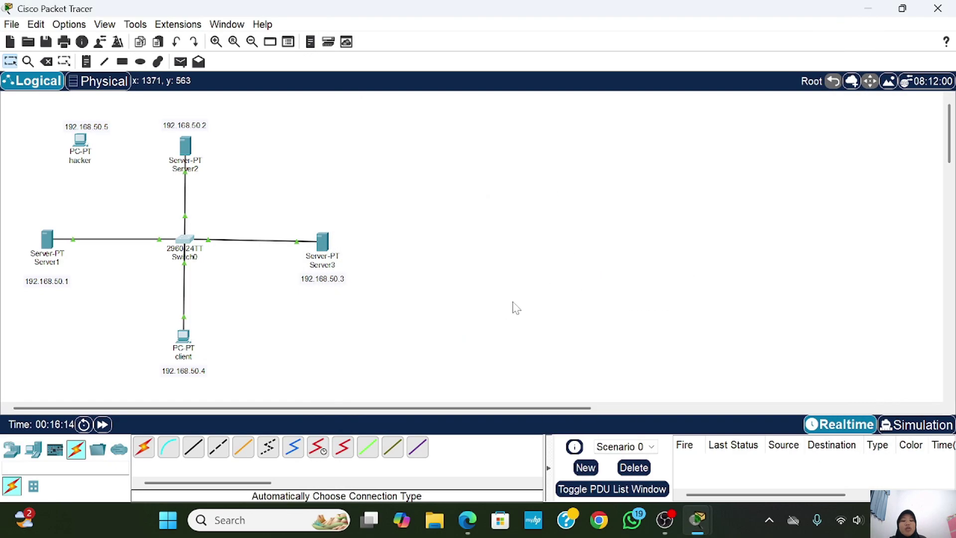
{"action": "left_click", "coordinate": [181, 61]}
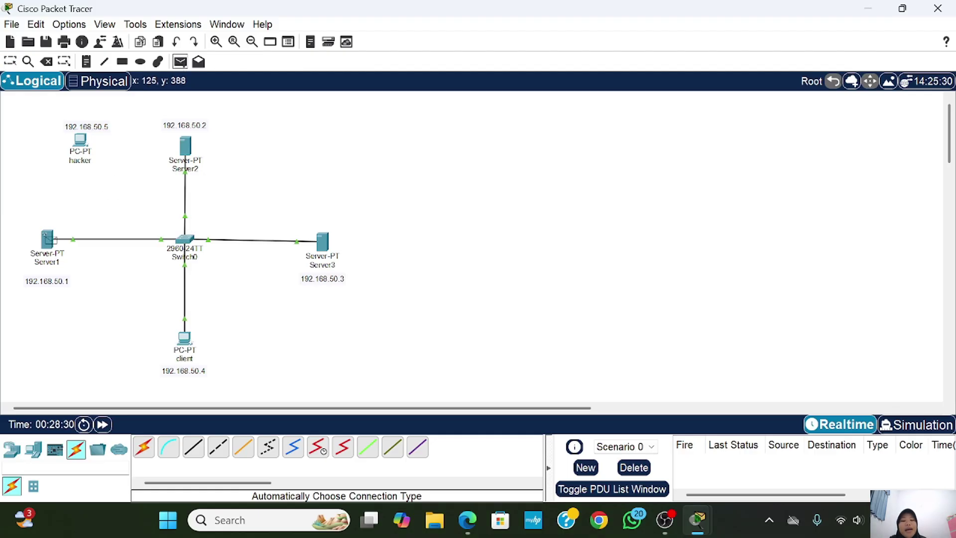
{"action": "left_click", "coordinate": [49, 240]}
{"action": "left_click", "coordinate": [185, 339]}
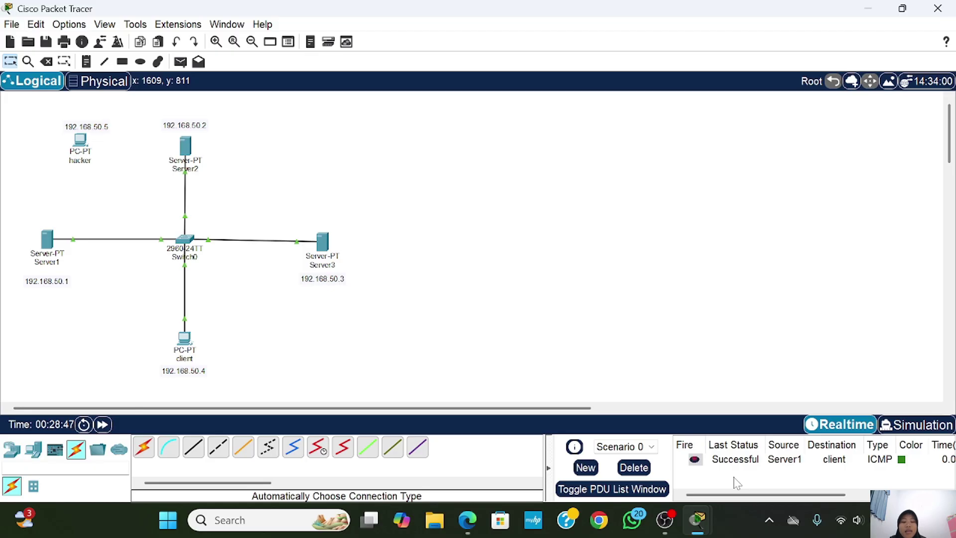
{"action": "left_click", "coordinate": [633, 467]}
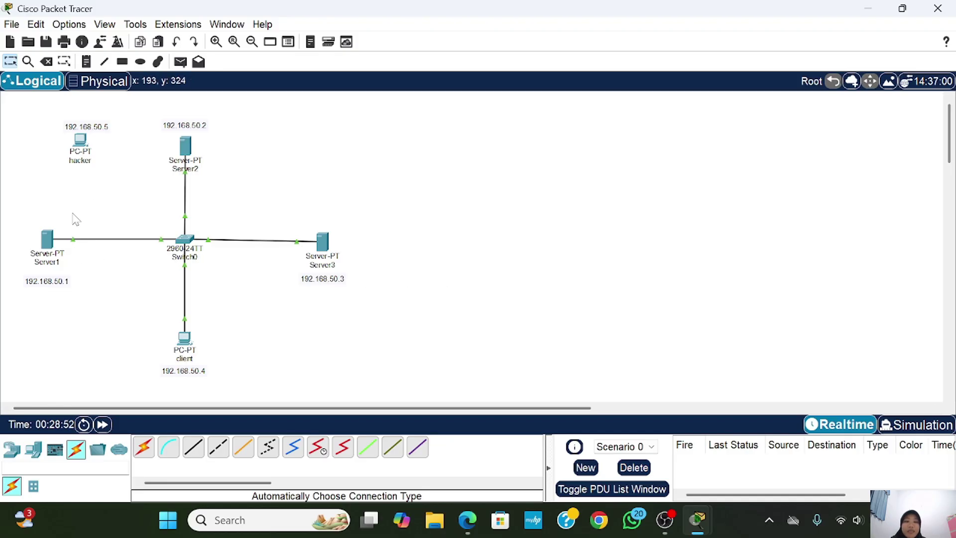
Move the Server1 end of the Switch0 cable to the hacker PC's FastEthernet0 port and fast-forward the network time.
{"action": "left_click_drag", "start_coordinate": [74, 244], "coordinate": [82, 140]}
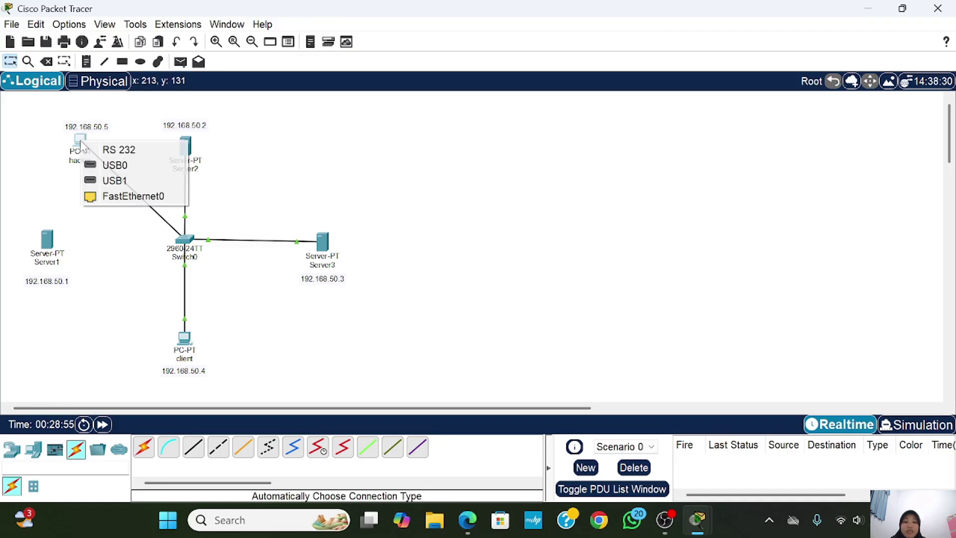
{"action": "left_click", "coordinate": [120, 199]}
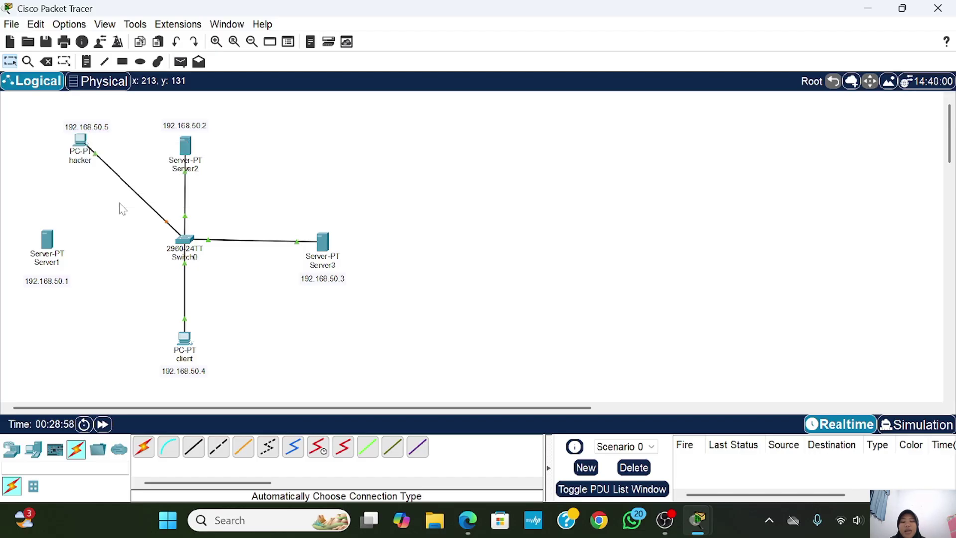
{"action": "left_click", "coordinate": [103, 425]}
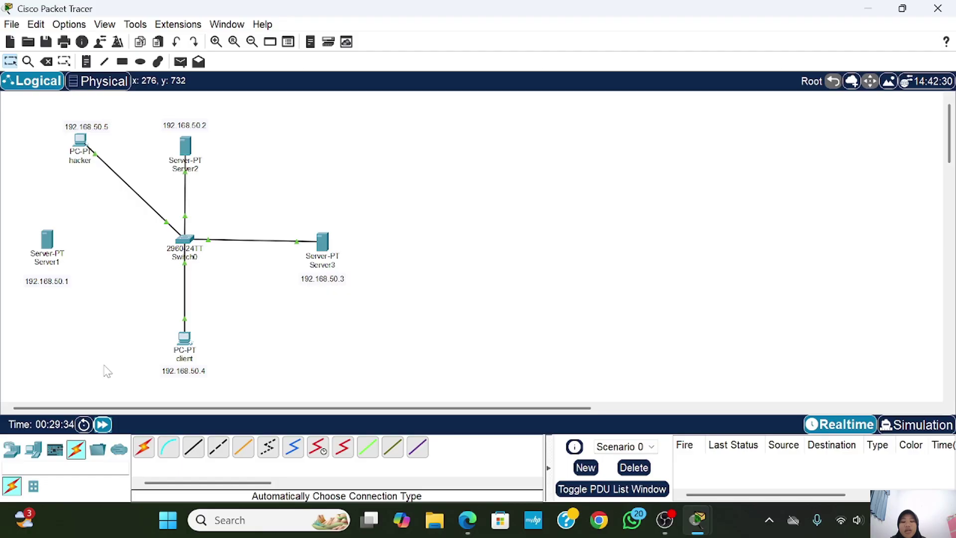
Send a simple PDU from the hacker PC to the client PC.
{"action": "left_click", "coordinate": [180, 61]}
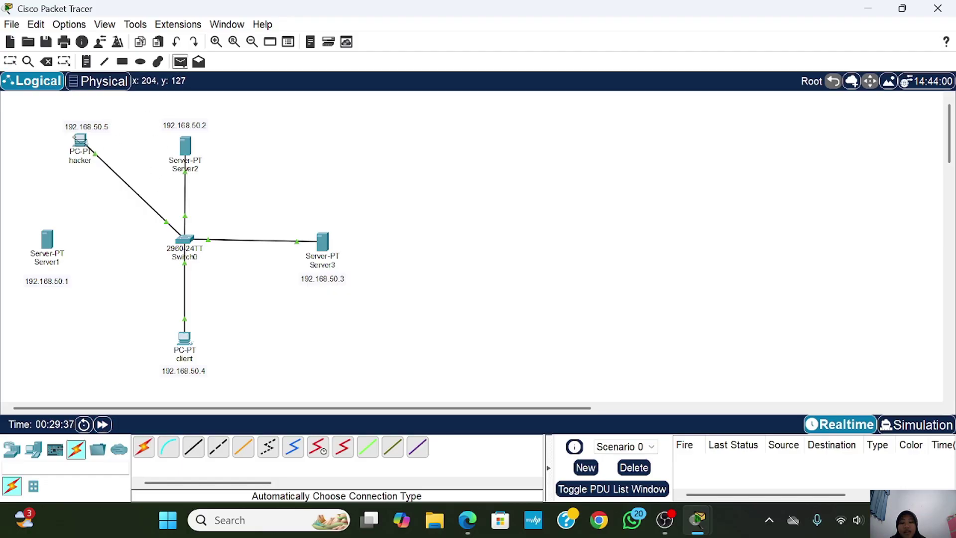
{"action": "left_click", "coordinate": [81, 140]}
{"action": "left_click", "coordinate": [184, 337]}
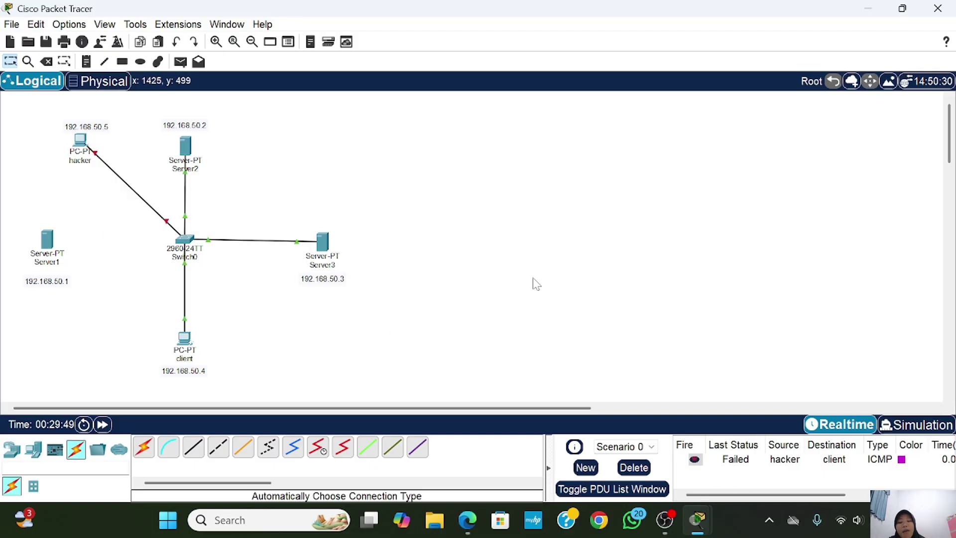
Run show port int fa0/1 in Switch0's privileged mode and examine the last source address that used the port.
{"action": "left_click", "coordinate": [184, 242]}
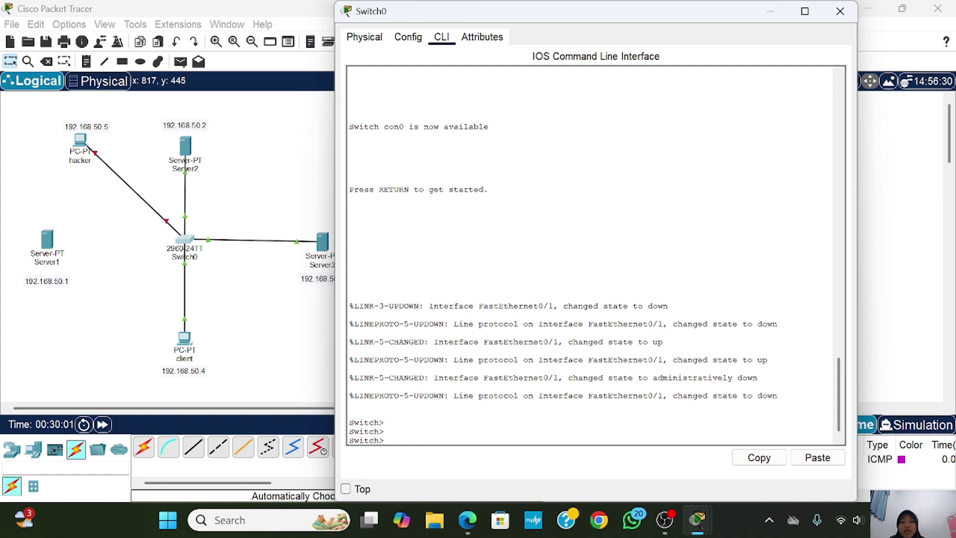
{"action": "type", "text": "en"}
{"action": "key", "text": "Return"}
{"action": "type", "text": "show port int"}
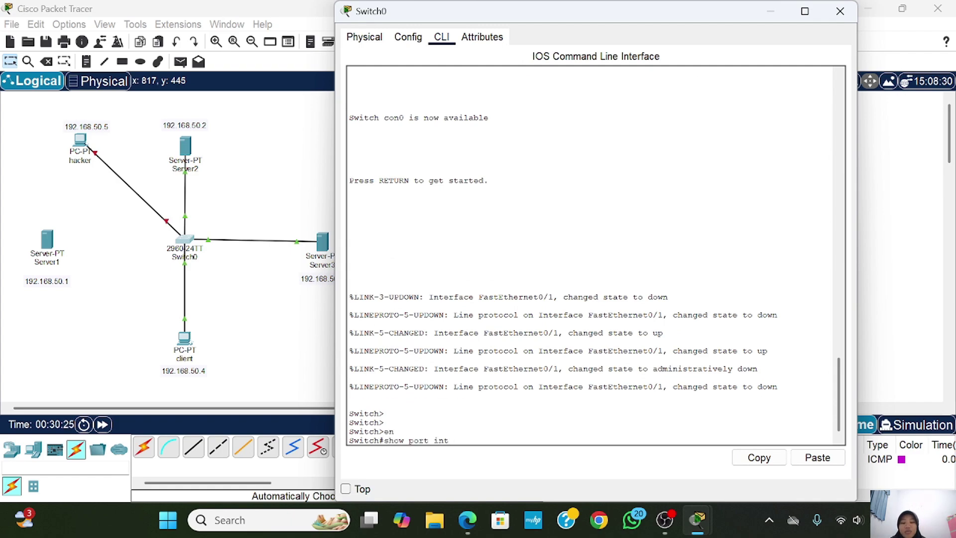
{"action": "type", "text": " fa0/"}
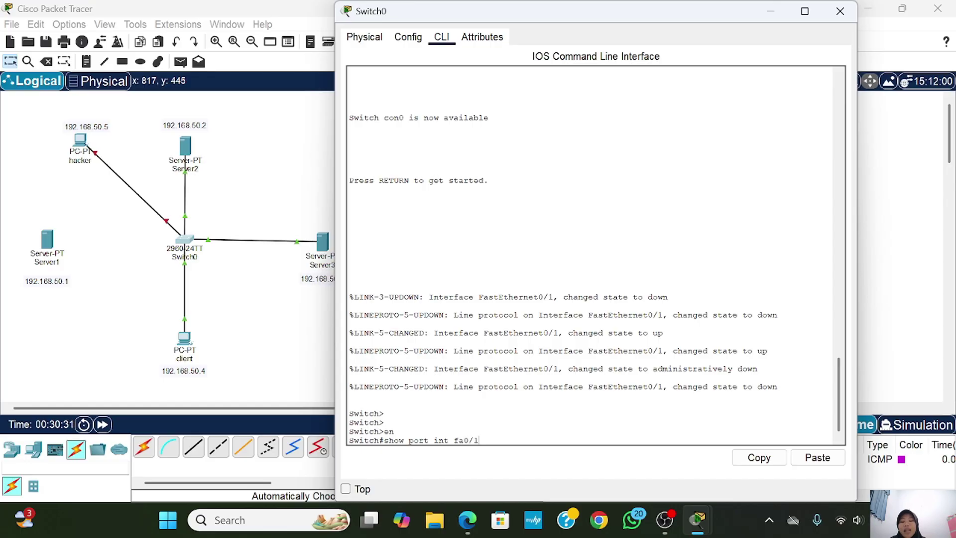
{"action": "type", "text": "1"}
{"action": "key", "text": "Return"}
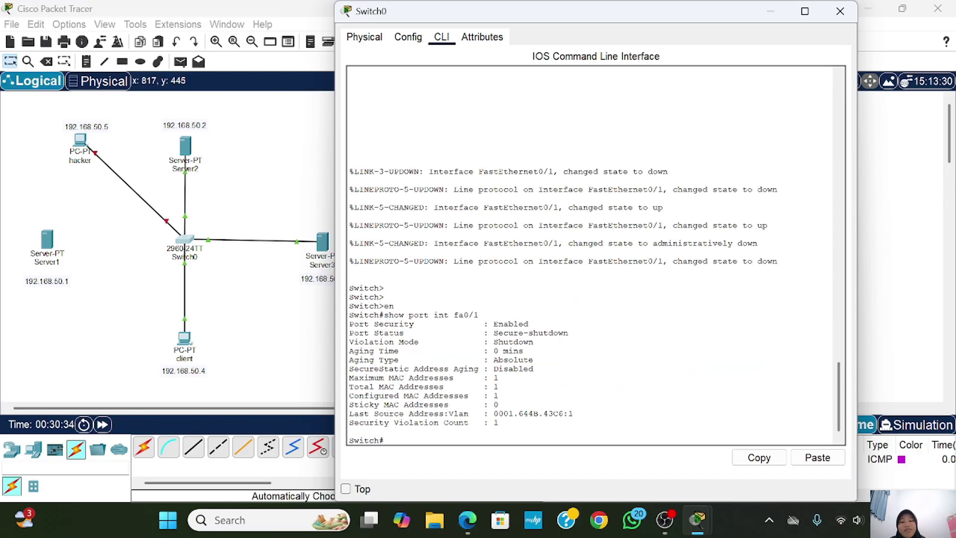
{"action": "left_click_drag", "start_coordinate": [349, 413], "coordinate": [573, 414]}
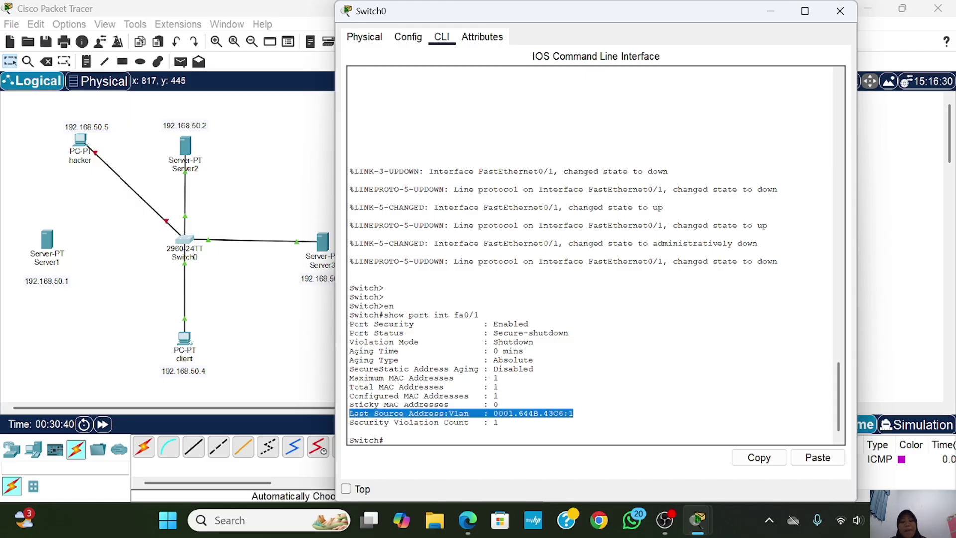
{"action": "left_click", "coordinate": [573, 413]}
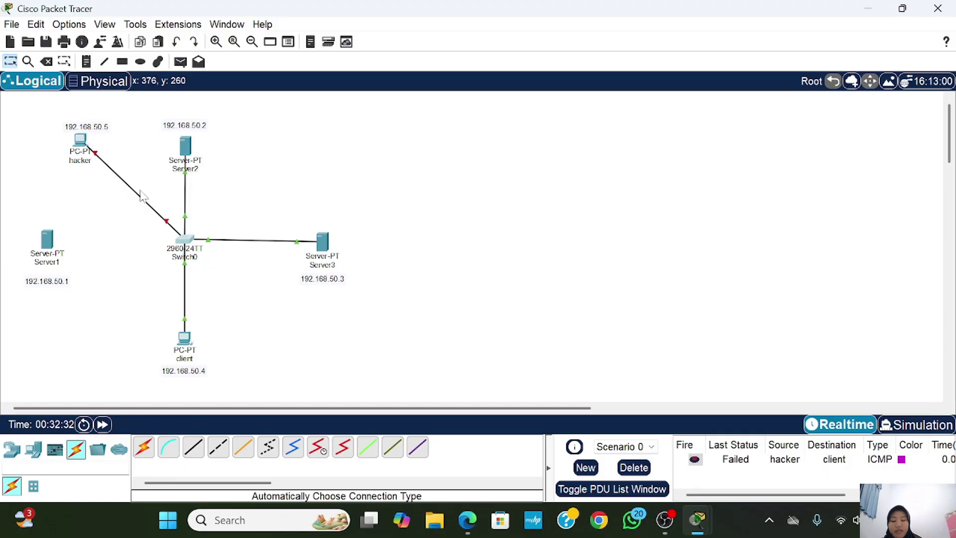
Move the cable end from the hacker PC back to Server1's FastEthernet0 port.
{"action": "left_click", "coordinate": [94, 154]}
{"action": "left_click", "coordinate": [48, 239]}
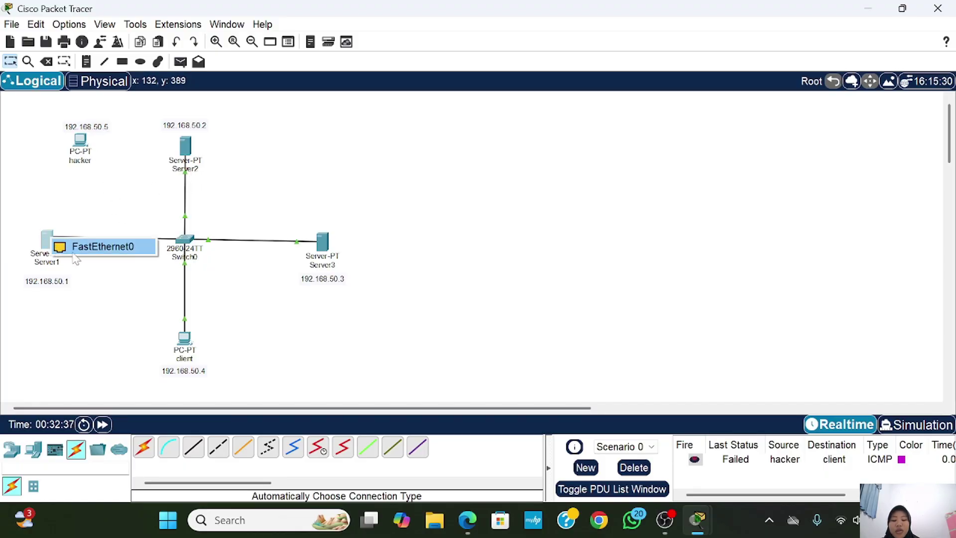
{"action": "left_click", "coordinate": [75, 253]}
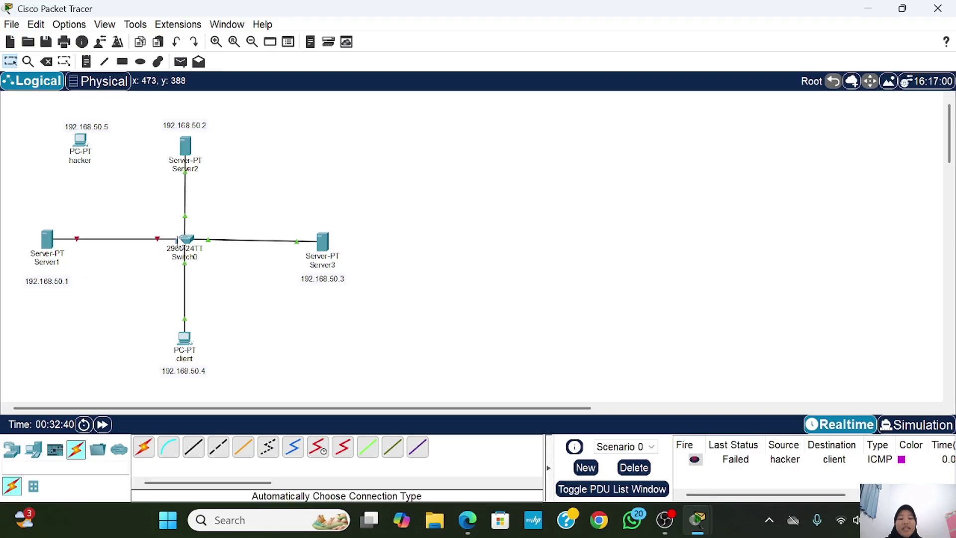
Enter global configuration mode on Switch0 and shut down interface fa0/1.
{"action": "left_click", "coordinate": [185, 239]}
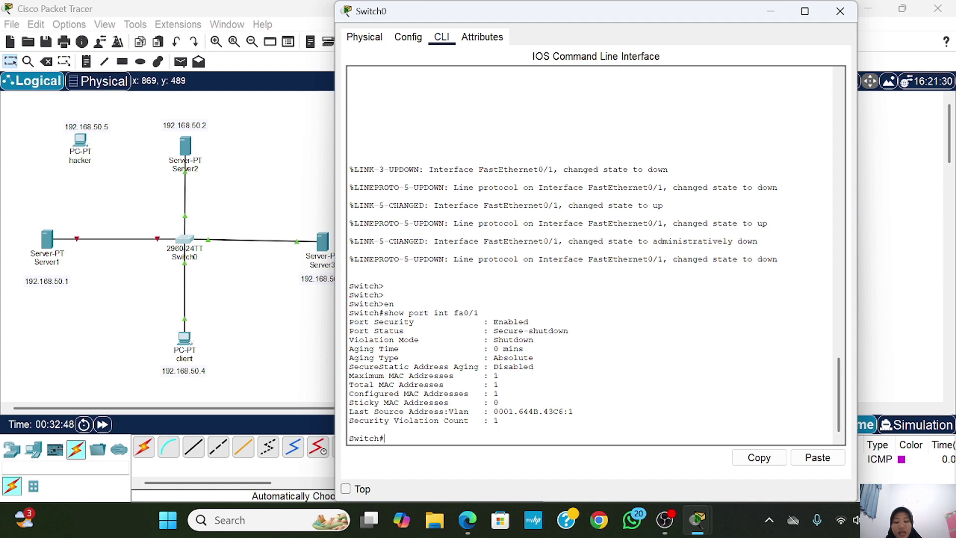
{"action": "type", "text": "nf t"}
{"action": "key", "text": "Return"}
{"action": "key", "text": "Return"}
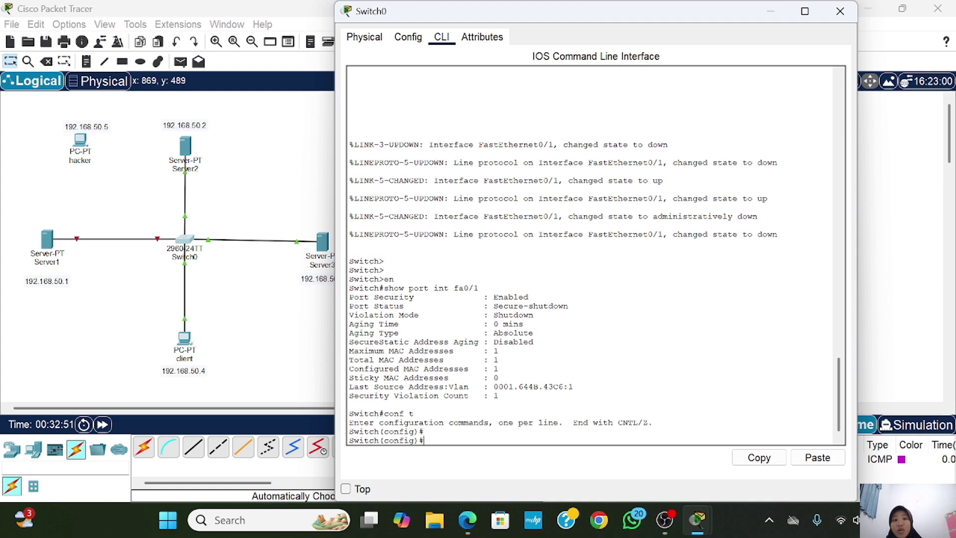
{"action": "type", "text": "int fa0/1"}
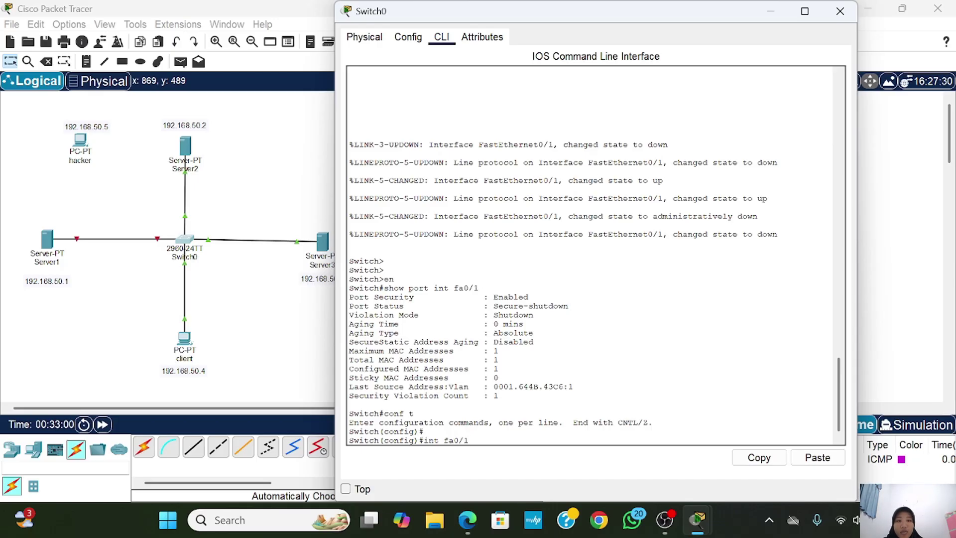
{"action": "key", "text": "Return"}
{"action": "type", "text": "sh"}
{"action": "key", "text": "Tab"}
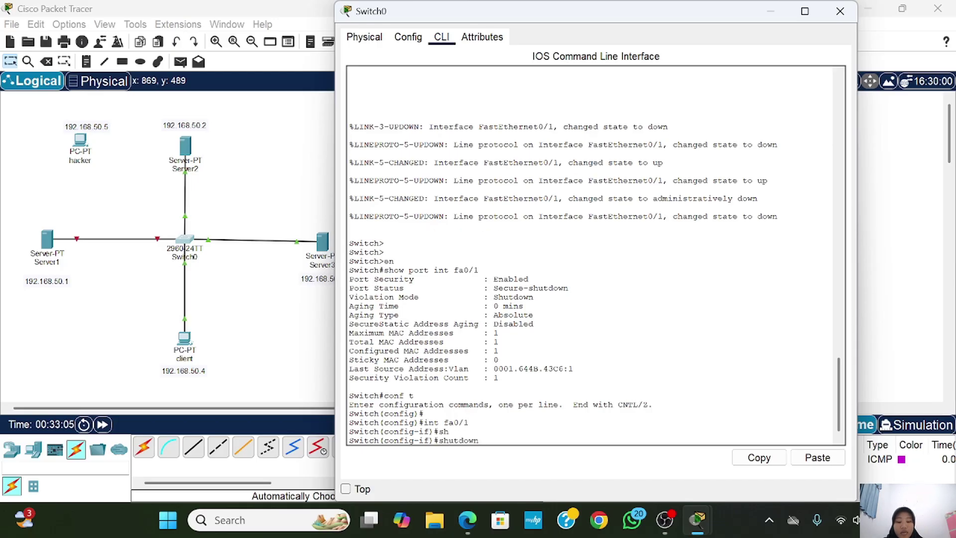
{"action": "key", "text": "Return"}
Bring interface fa0/1 back up with no shutdown and minimise Switch0's window.
{"action": "type", "text": "no"}
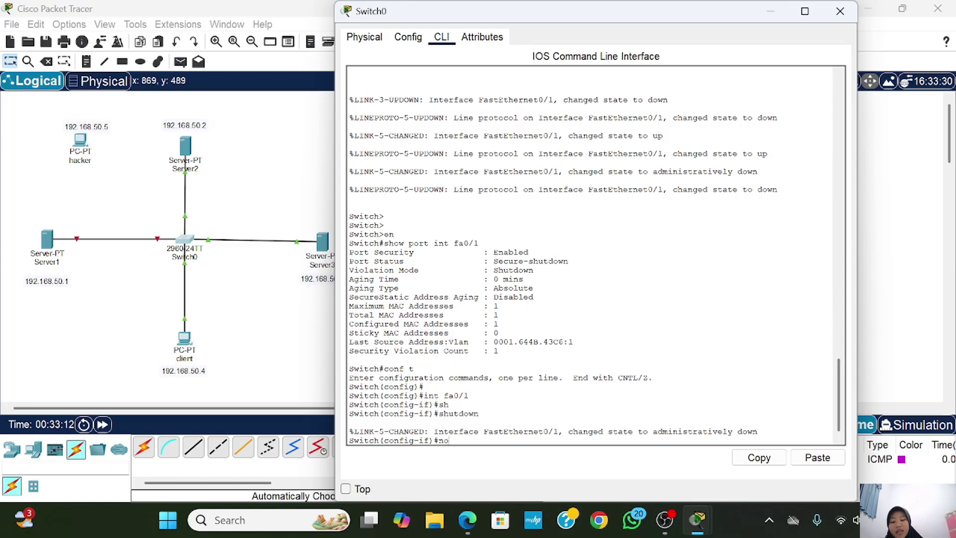
{"action": "type", "text": " sh"}
{"action": "key", "text": "Tab"}
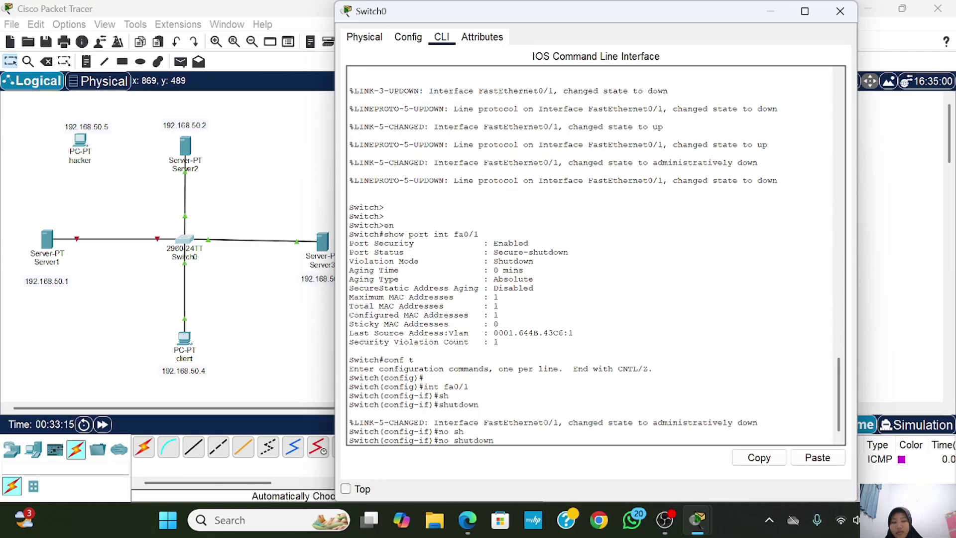
{"action": "key", "text": "Return"}
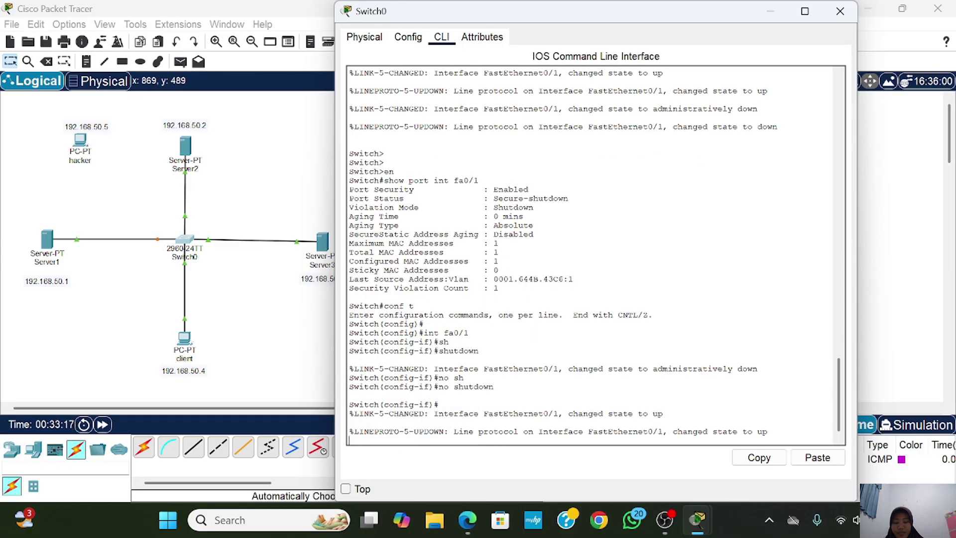
{"action": "key", "text": "Return"}
{"action": "key", "text": "Return"}
{"action": "key", "text": "Return"}
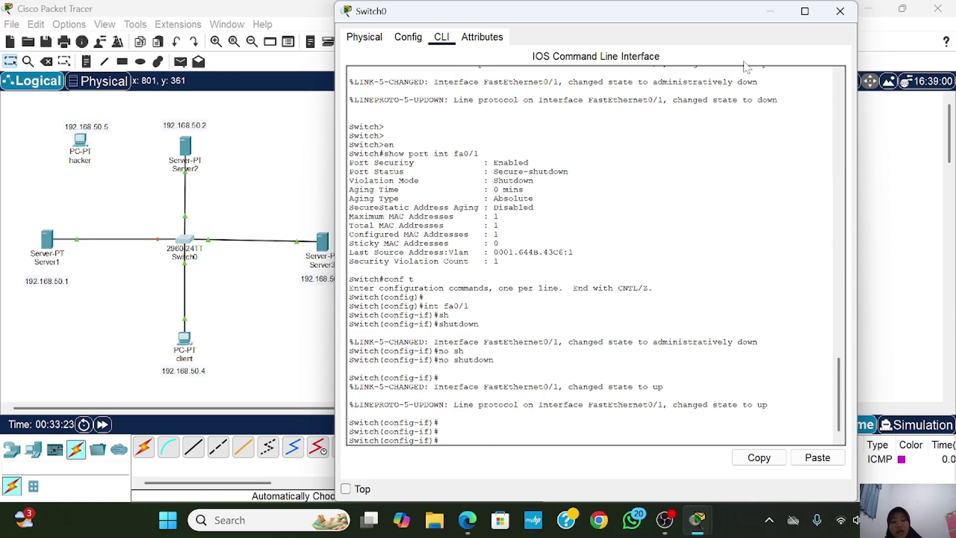
{"action": "left_click", "coordinate": [770, 12]}
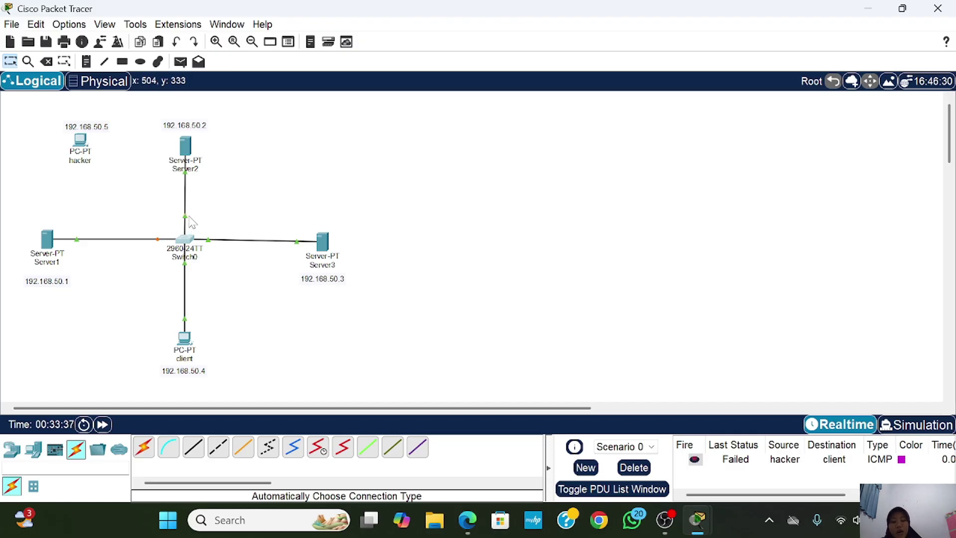
Reopen Switch0's command line, leave the fa0/1 configuration and enter interface configuration for fa0/2.
{"action": "left_click", "coordinate": [184, 240]}
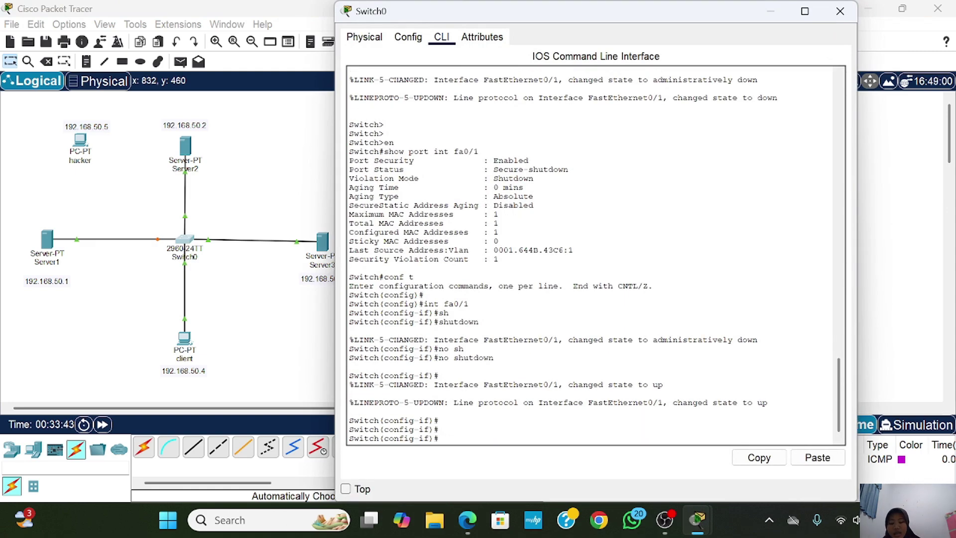
{"action": "type", "text": "exit"}
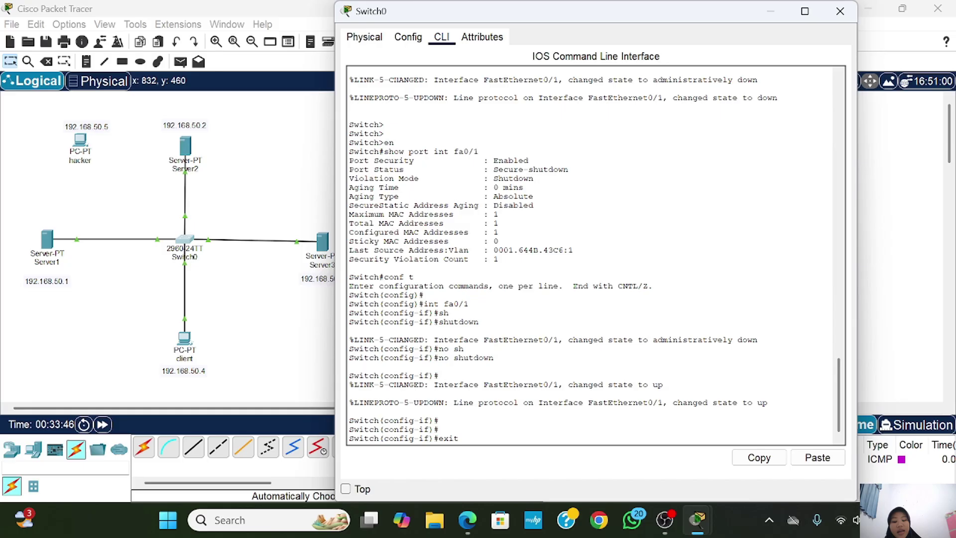
{"action": "key", "text": "Return"}
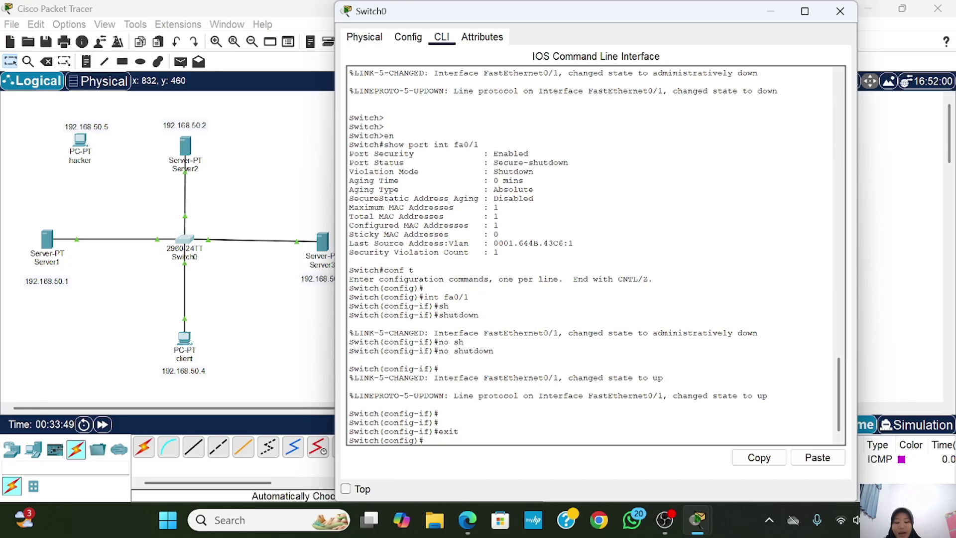
{"action": "key", "text": "Return"}
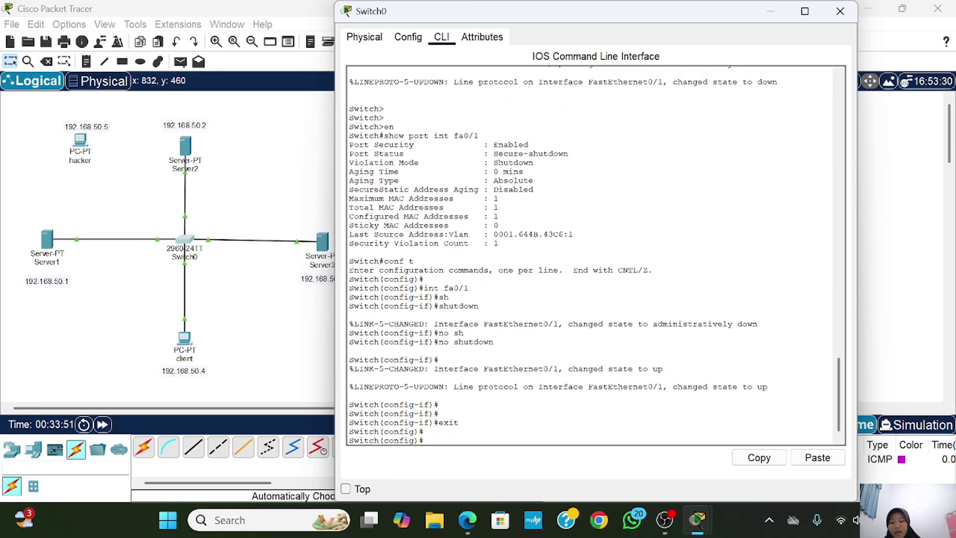
{"action": "type", "text": "int fa"}
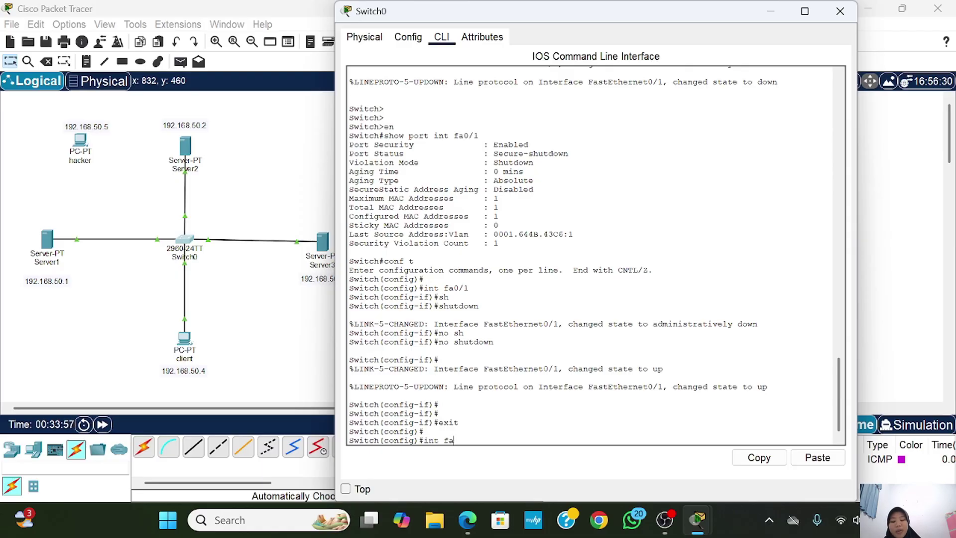
{"action": "type", "text": "0/2"}
{"action": "key", "text": "Return"}
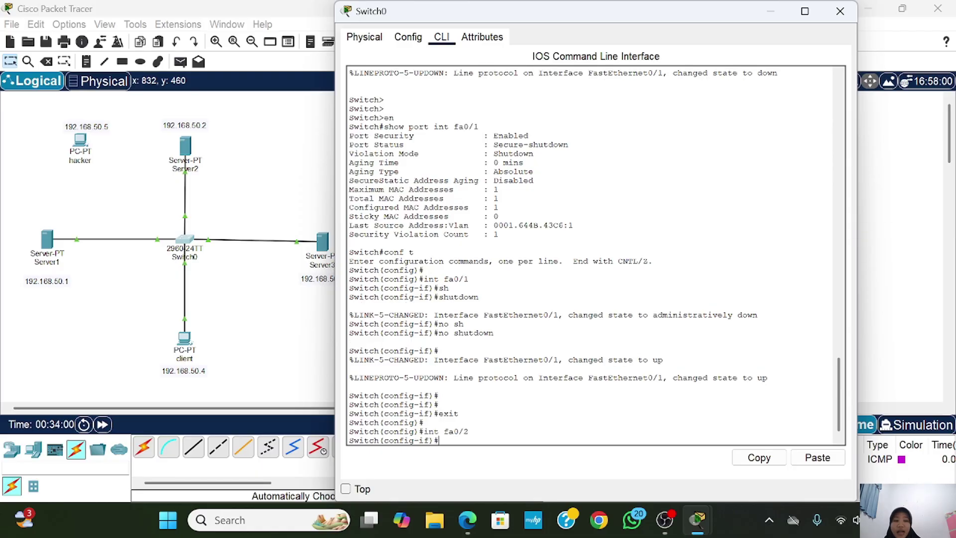
{"action": "key", "text": "Return"}
Set interface fa0/2 to access mode with switchport mode access.
{"action": "type", "text": "swi"}
{"action": "key", "text": "Tab"}
{"action": "type", "text": "po"}
{"action": "key", "text": "Tab"}
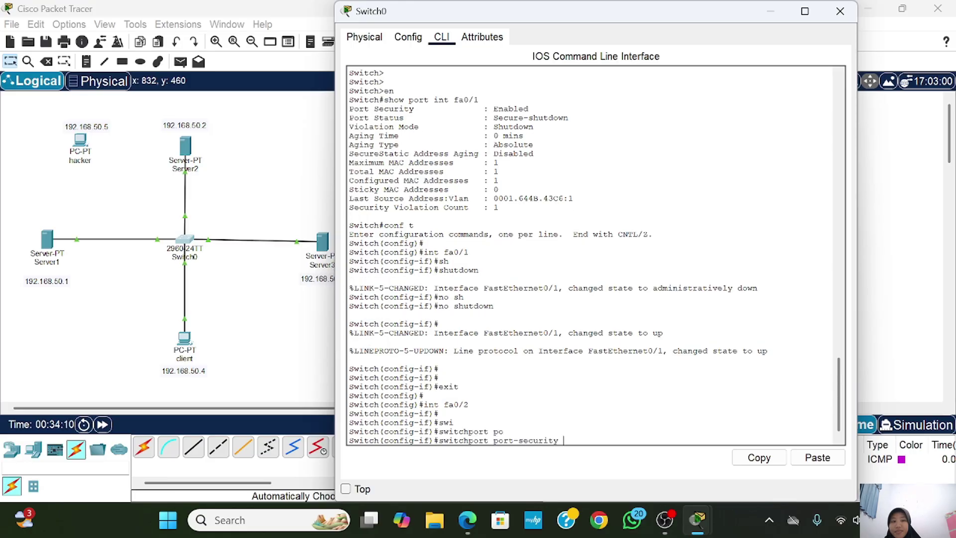
{"action": "key", "text": "BackSpace"}
{"action": "key", "text": "BackSpace"}
{"action": "key", "text": "BackSpace"}
{"action": "key", "text": "BackSpace"}
{"action": "key", "text": "BackSpace"}
{"action": "key", "text": "BackSpace"}
{"action": "key", "text": "BackSpace"}
{"action": "key", "text": "BackSpace"}
{"action": "key", "text": "BackSpace"}
{"action": "key", "text": "BackSpace"}
{"action": "key", "text": "BackSpace"}
{"action": "key", "text": "BackSpace"}
{"action": "key", "text": "BackSpace"}
{"action": "key", "text": "BackSpace"}
{"action": "type", "text": "mo"}
{"action": "key", "text": "Tab"}
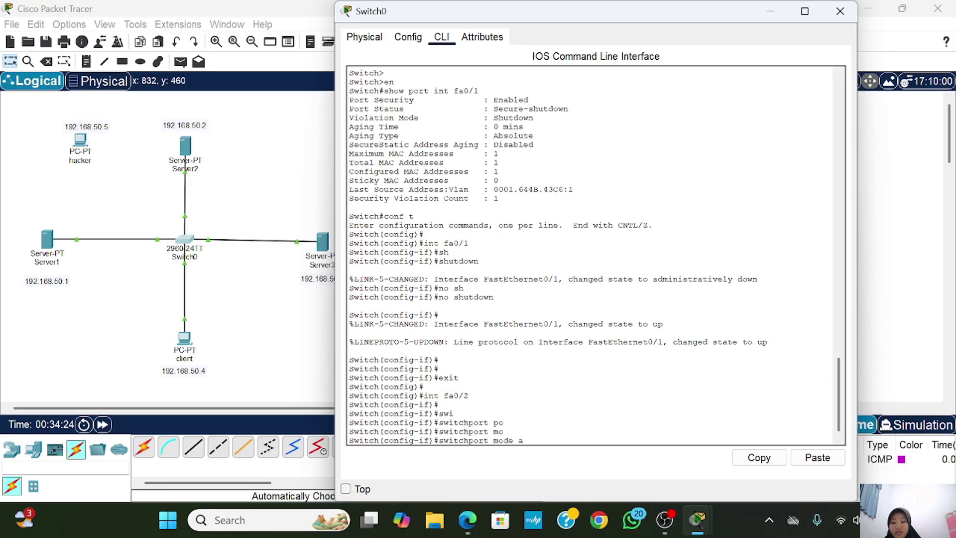
{"action": "type", "text": "ac"}
{"action": "key", "text": "Tab"}
{"action": "key", "text": "Return"}
{"action": "key", "text": "Return"}
Enable port security on interface fa0/2 with switchport port-security.
{"action": "type", "text": "swi"}
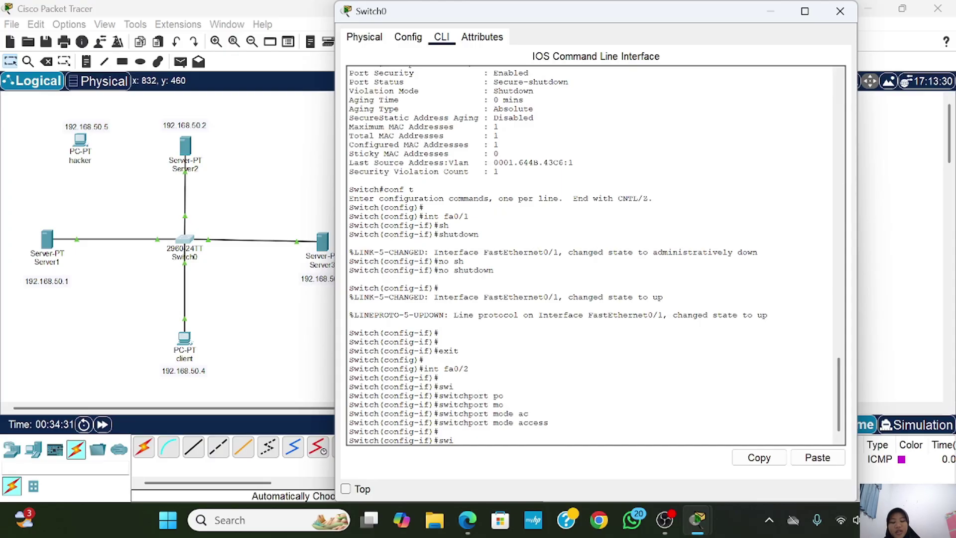
{"action": "key", "text": "Tab"}
{"action": "type", "text": "po"}
{"action": "key", "text": "Tab"}
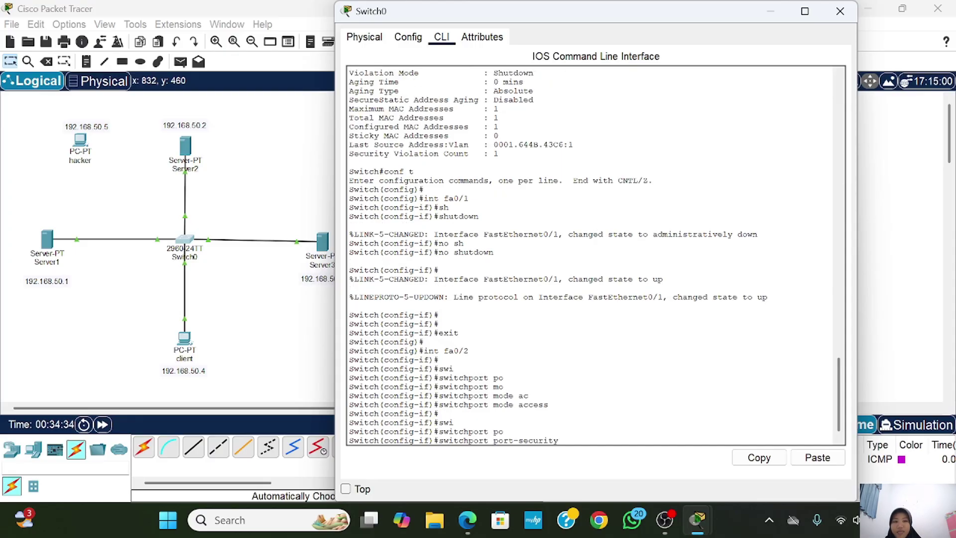
{"action": "key", "text": "Return"}
{"action": "key", "text": "Return"}
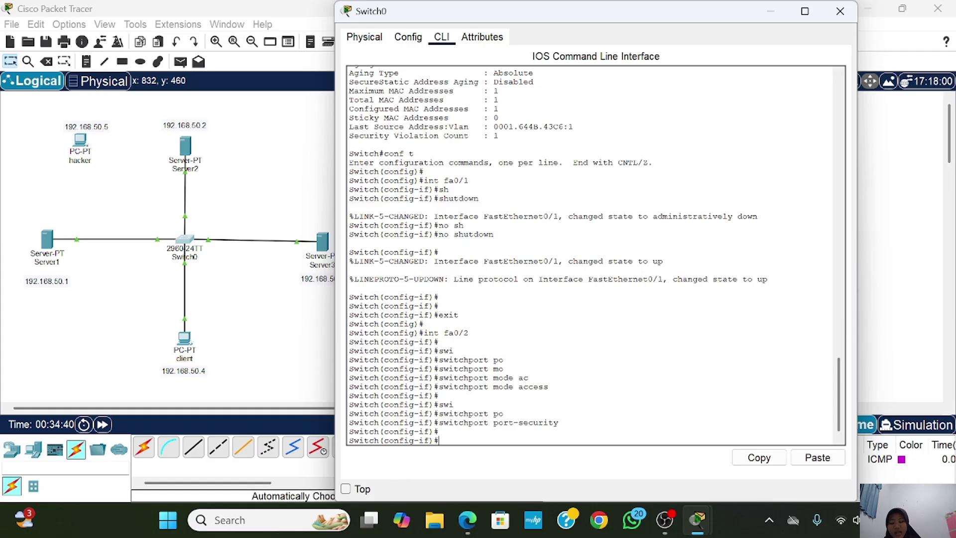
Make fa0/2 learn its secure address dynamically with switchport port-security mac-address sticky.
{"action": "type", "text": "switchport"}
{"action": "key", "text": "Tab"}
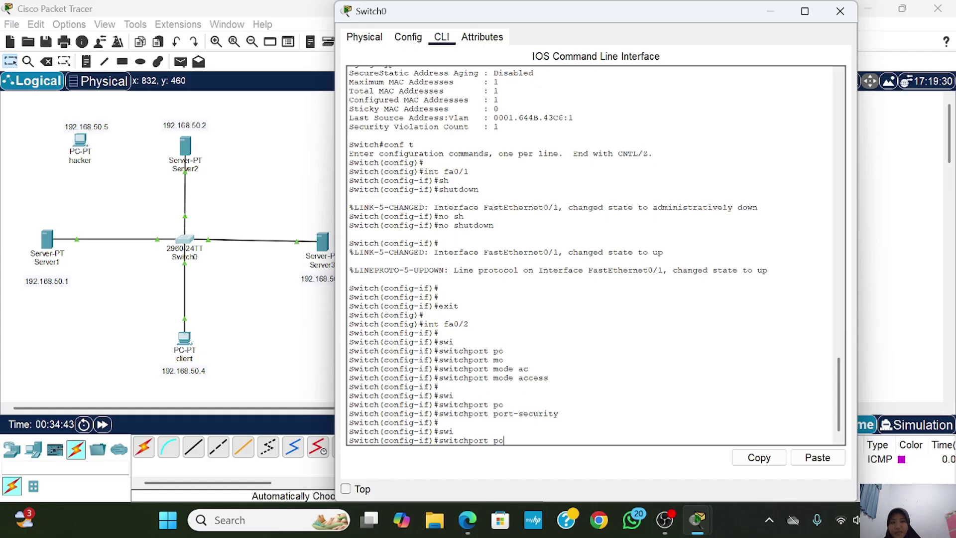
{"action": "type", "text": "po"}
{"action": "key", "text": "Tab"}
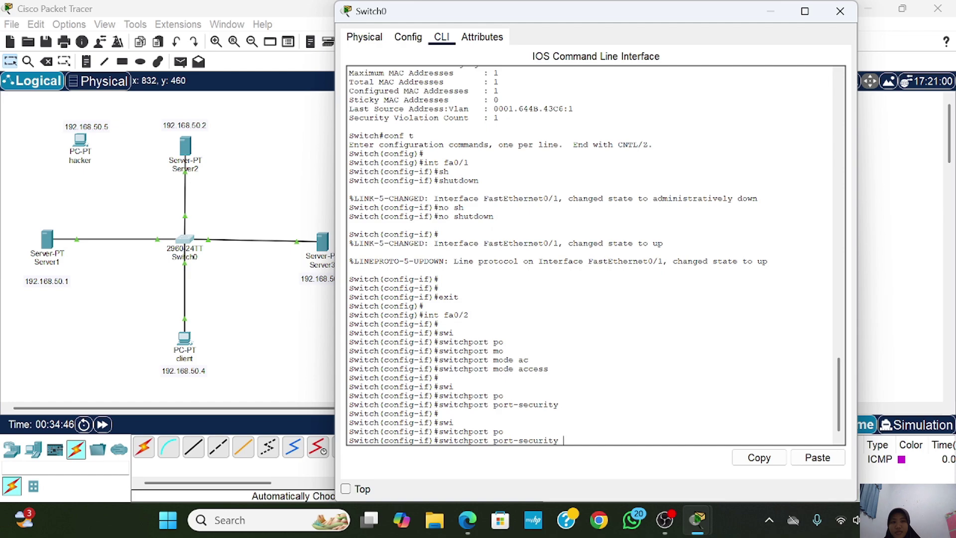
{"action": "type", "text": "mac"}
{"action": "key", "text": "Tab"}
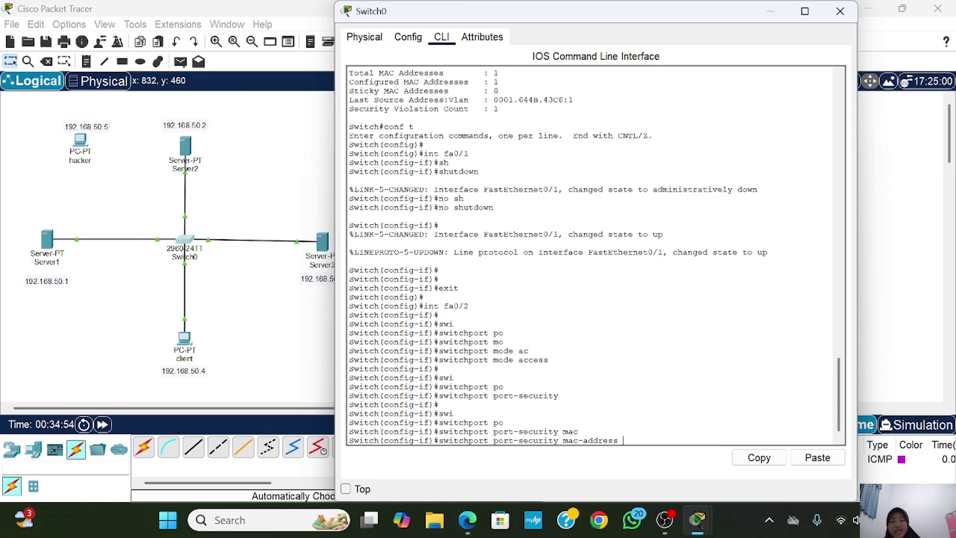
{"action": "type", "text": "sticky"}
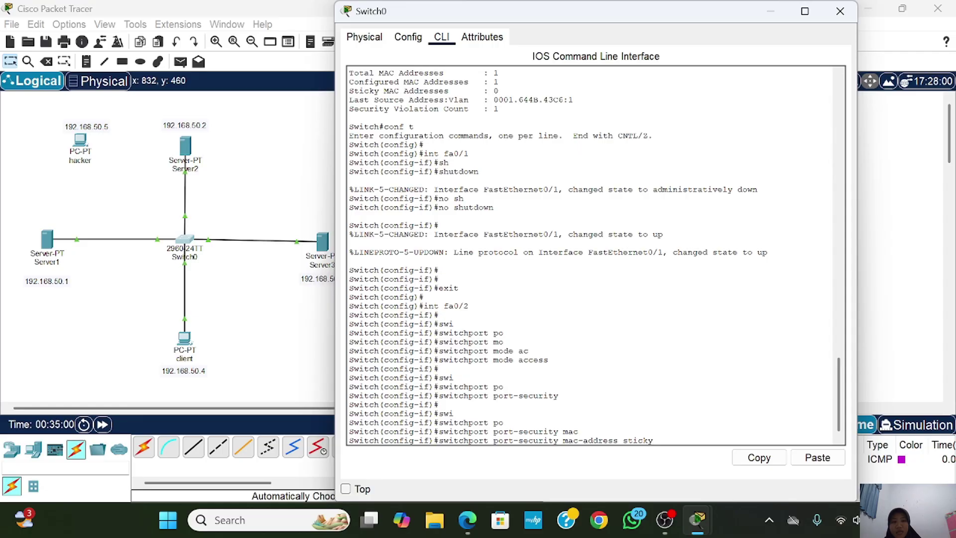
{"action": "key", "text": "Return"}
{"action": "key", "text": "Return"}
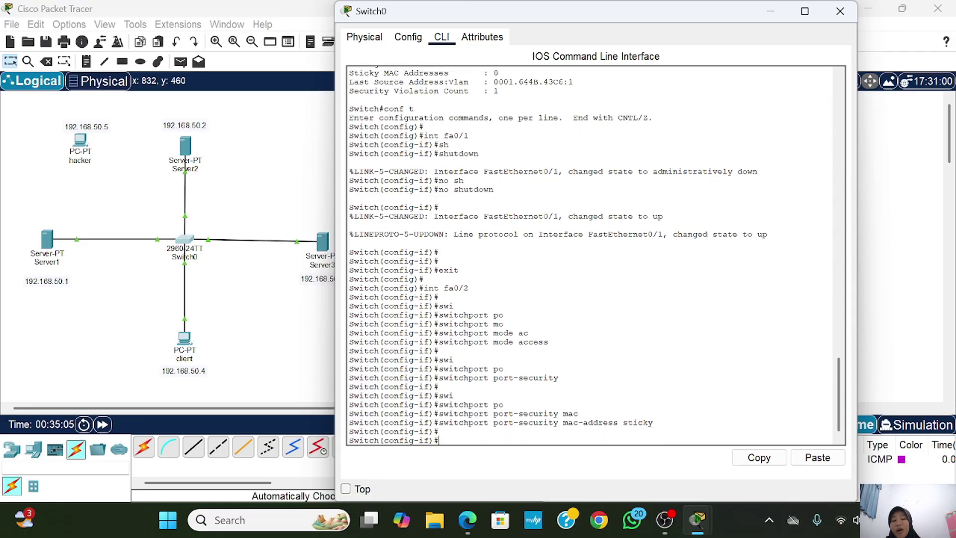
Limit fa0/2 to one secure MAC address with switchport port-security maximum 1.
{"action": "type", "text": "swi"}
{"action": "key", "text": "Tab"}
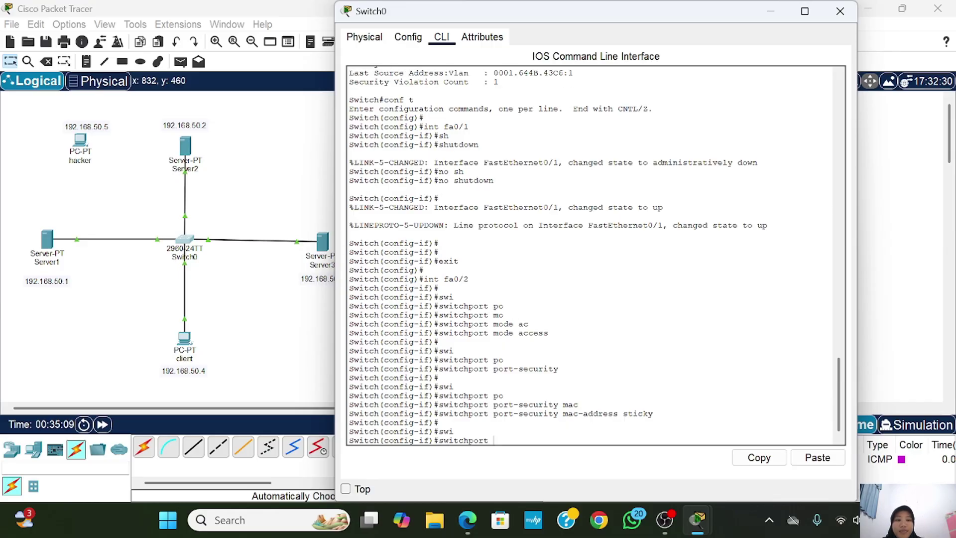
{"action": "type", "text": "po"}
{"action": "key", "text": "Tab"}
{"action": "type", "text": "m"}
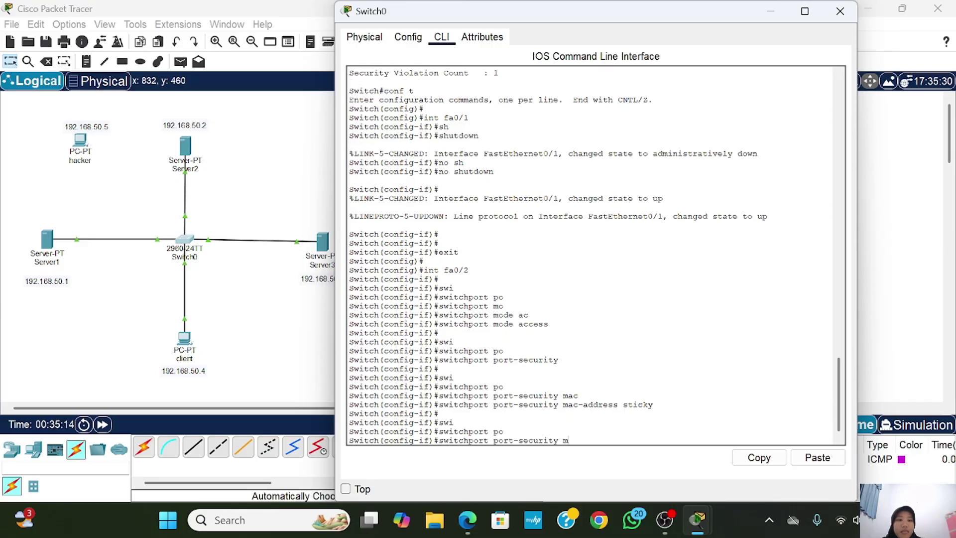
{"action": "type", "text": "ax"}
{"action": "key", "text": "Tab"}
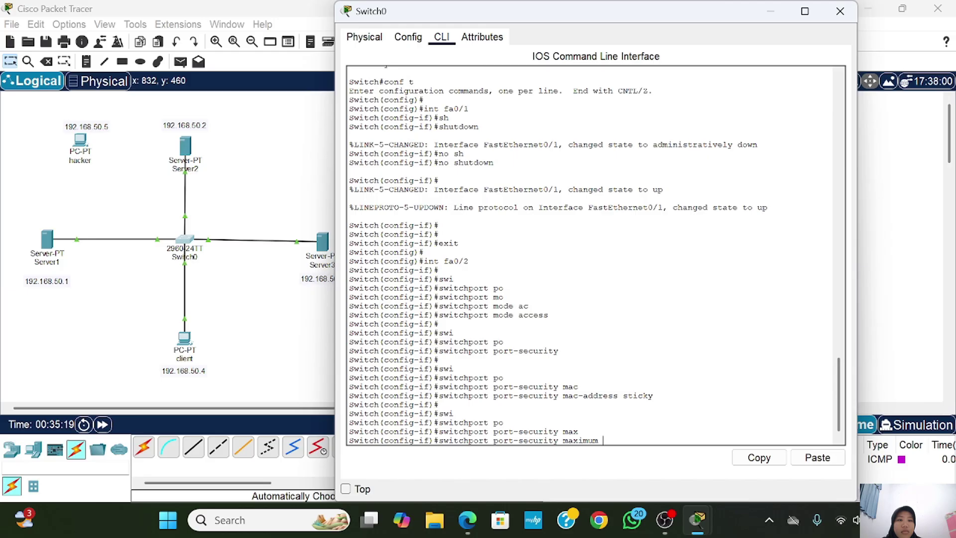
{"action": "type", "text": "1"}
{"action": "key", "text": "Return"}
{"action": "key", "text": "Return"}
{"action": "key", "text": "Return"}
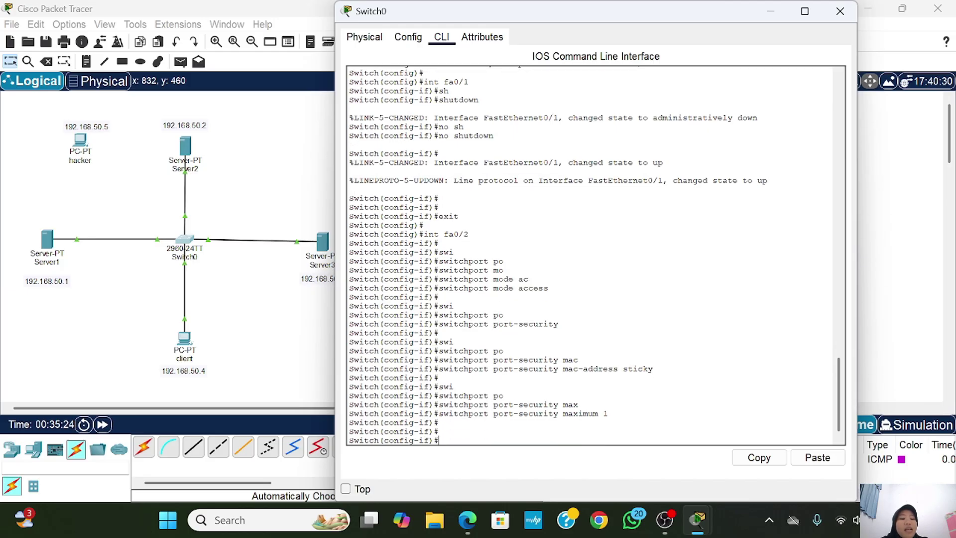
Use the command help for switchport port-security violation on fa0/2 and examine the available violation modes.
{"action": "type", "text": "sw"}
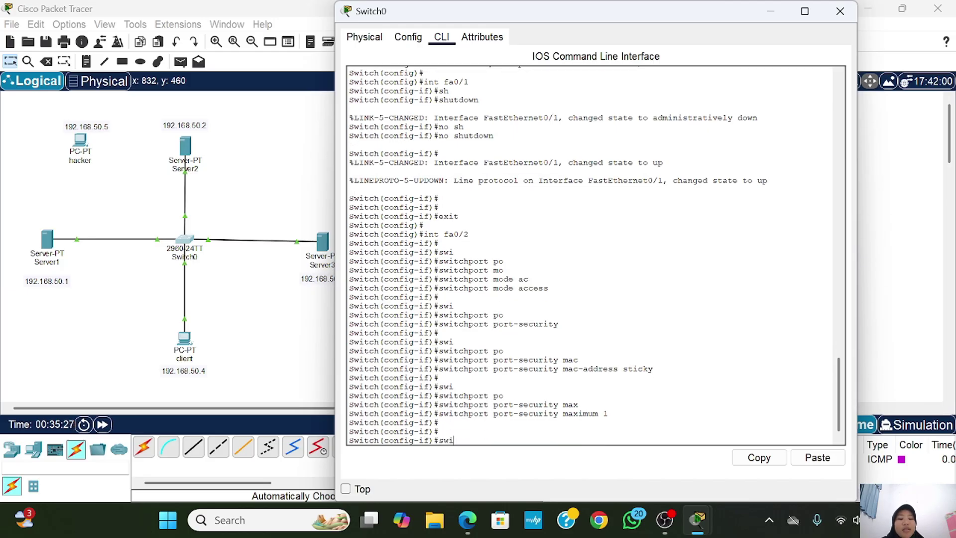
{"action": "type", "text": "i"}
{"action": "key", "text": "Tab"}
{"action": "type", "text": "po"}
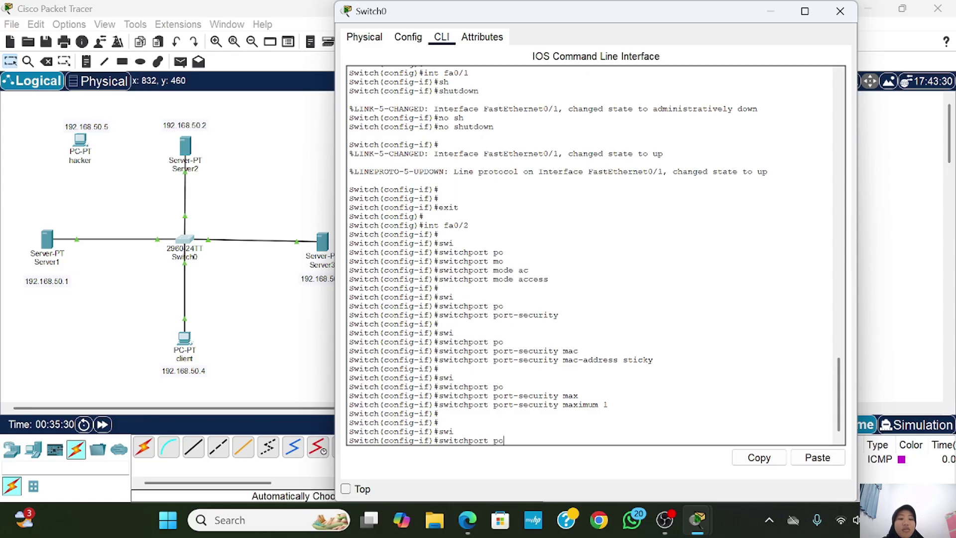
{"action": "key", "text": "Tab"}
{"action": "type", "text": "vio"}
{"action": "key", "text": "Tab"}
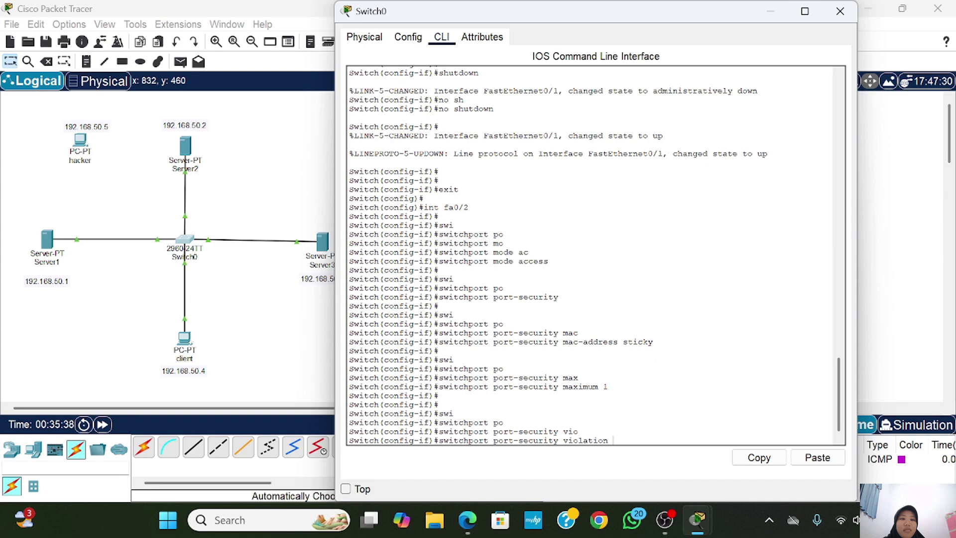
{"action": "type", "text": "sh"}
{"action": "key", "text": "Tab"}
{"action": "key", "text": "BackSpace"}
{"action": "key", "text": "BackSpace"}
{"action": "key", "text": "BackSpace"}
{"action": "key", "text": "BackSpace"}
{"action": "key", "text": "BackSpace"}
{"action": "key", "text": "BackSpace"}
{"action": "key", "text": "BackSpace"}
{"action": "key", "text": "BackSpace"}
{"action": "type", "text": "?"}
{"action": "mouse_move", "coordinate": [360, 413]}
{"action": "left_mouse_down"}
{"action": "mouse_move", "coordinate": [399, 414]}
{"action": "mouse_move", "coordinate": [385, 422]}
{"action": "mouse_move", "coordinate": [399, 431]}
{"action": "mouse_move", "coordinate": [438, 421]}
{"action": "mouse_move", "coordinate": [364, 413]}
{"action": "left_mouse_up"}
{"action": "left_click", "coordinate": [399, 414]}
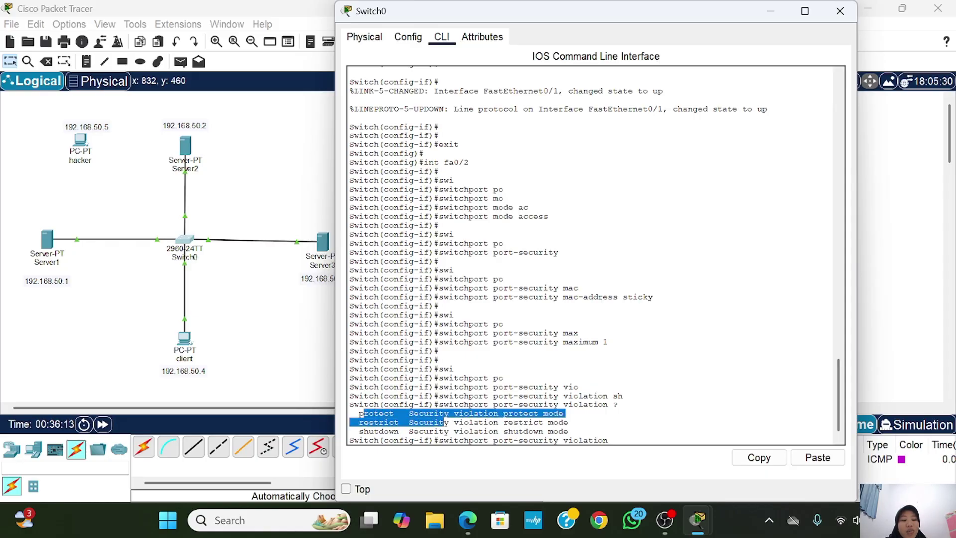
{"action": "left_click", "coordinate": [568, 431]}
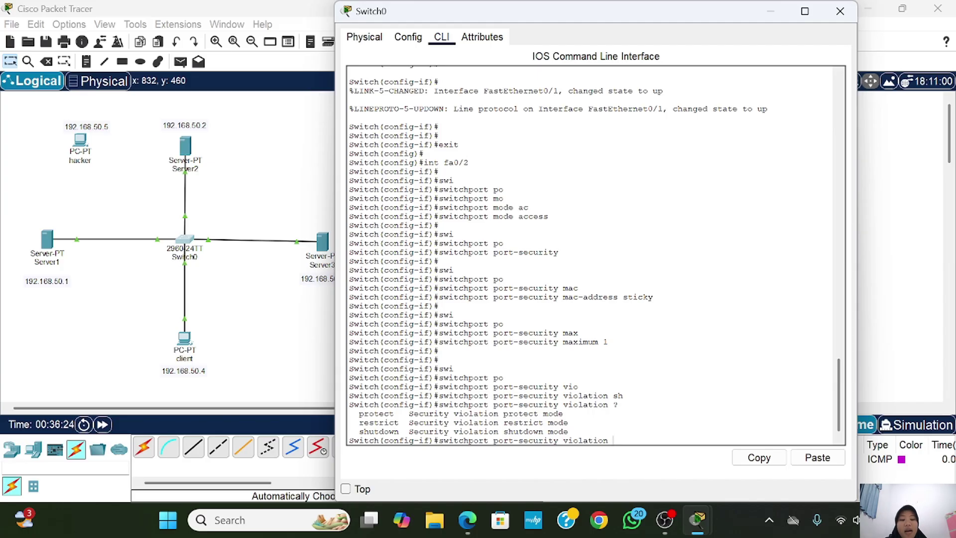
Set the port-security violation mode on fa0/2 to shutdown.
{"action": "type", "text": "sh"}
{"action": "key", "text": "Tab"}
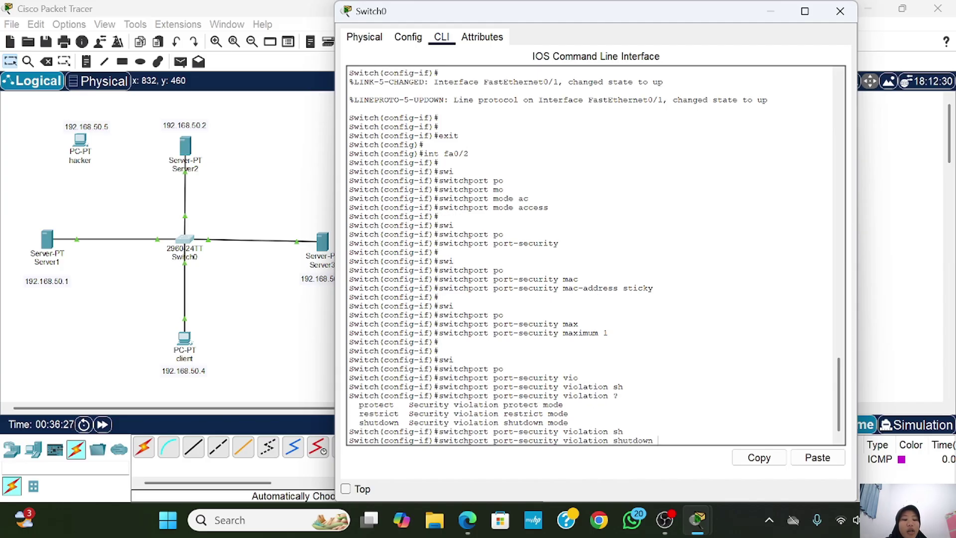
{"action": "key", "text": "Return"}
{"action": "key", "text": "Return"}
{"action": "key", "text": "Return"}
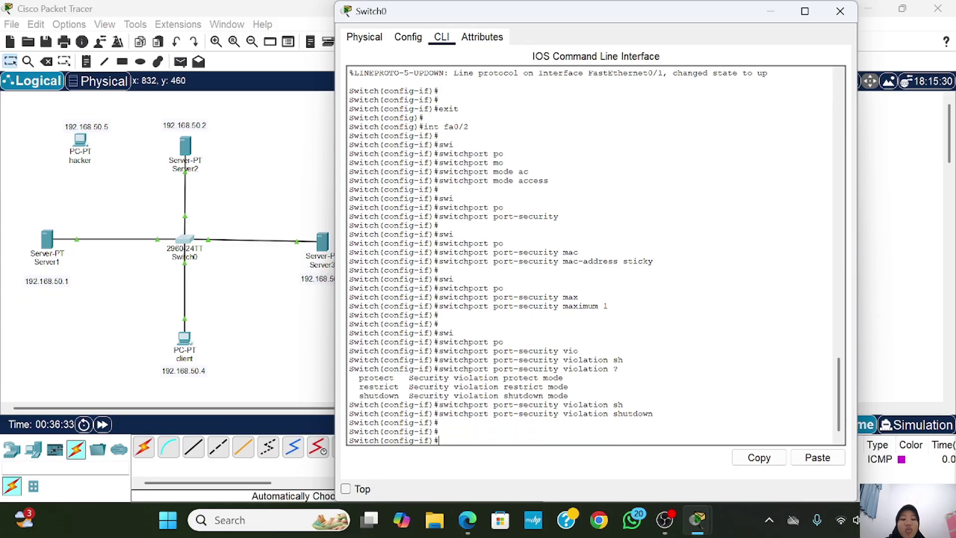
Run do show port-security int fa0/2 and examine the port's MAC address entries.
{"action": "type", "text": "do show"}
{"action": "key", "text": "Tab"}
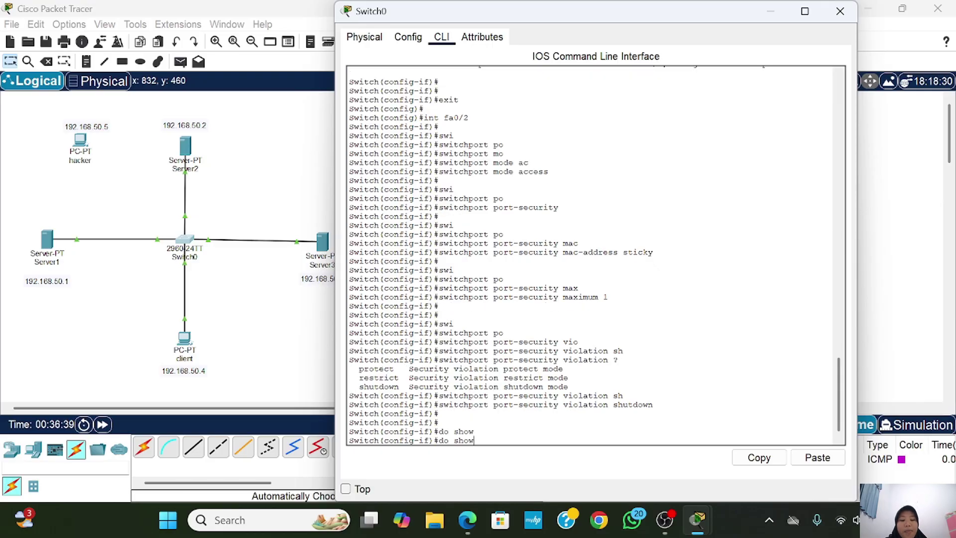
{"action": "type", "text": "por"}
{"action": "key", "text": "BackSpace"}
{"action": "type", "text": "por"}
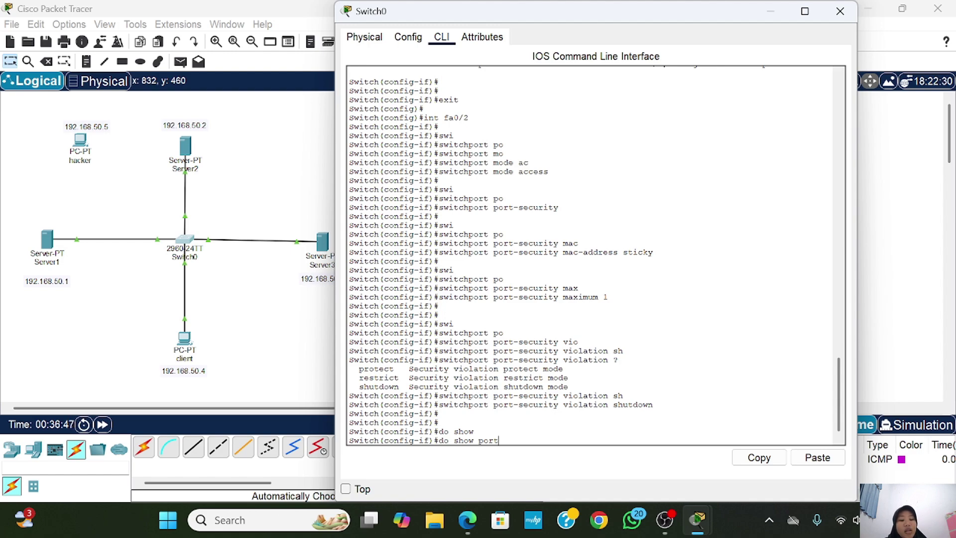
{"action": "key", "text": "Tab"}
{"action": "type", "text": "-se"}
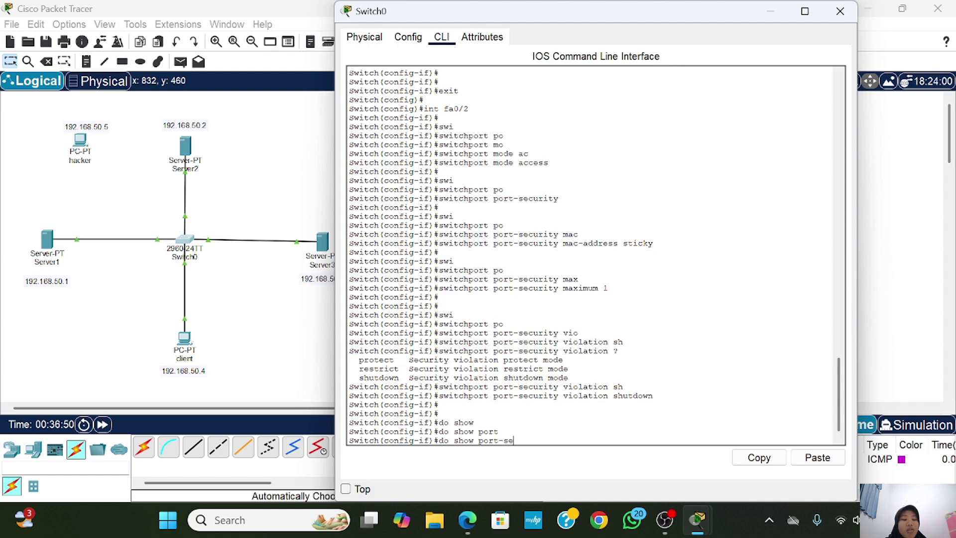
{"action": "key", "text": "Tab"}
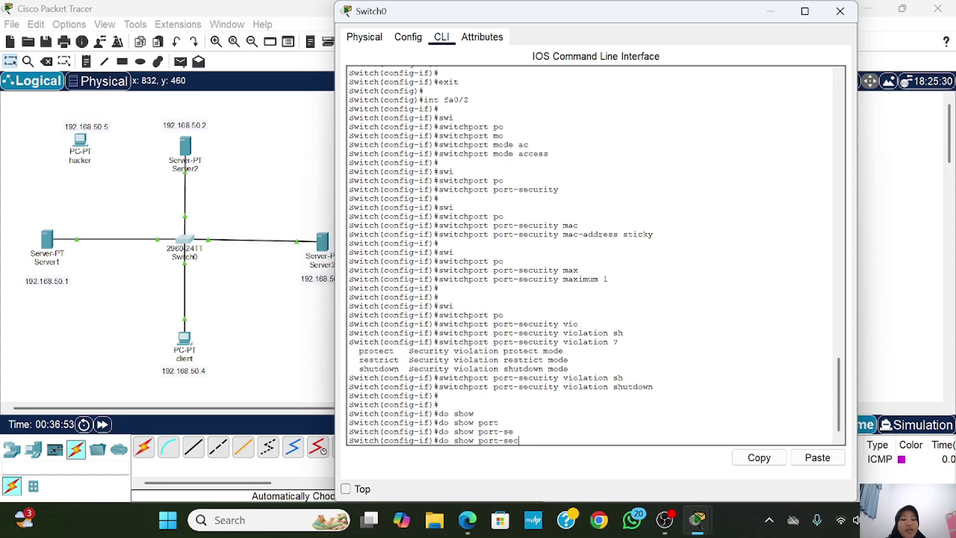
{"action": "type", "text": "curity"}
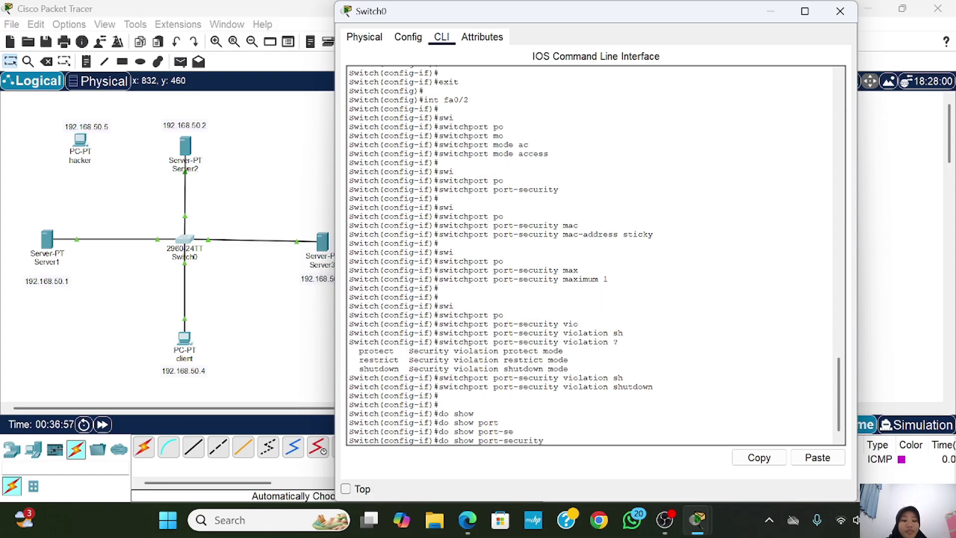
{"action": "type", "text": " int fa0/2"}
{"action": "key", "text": "Return"}
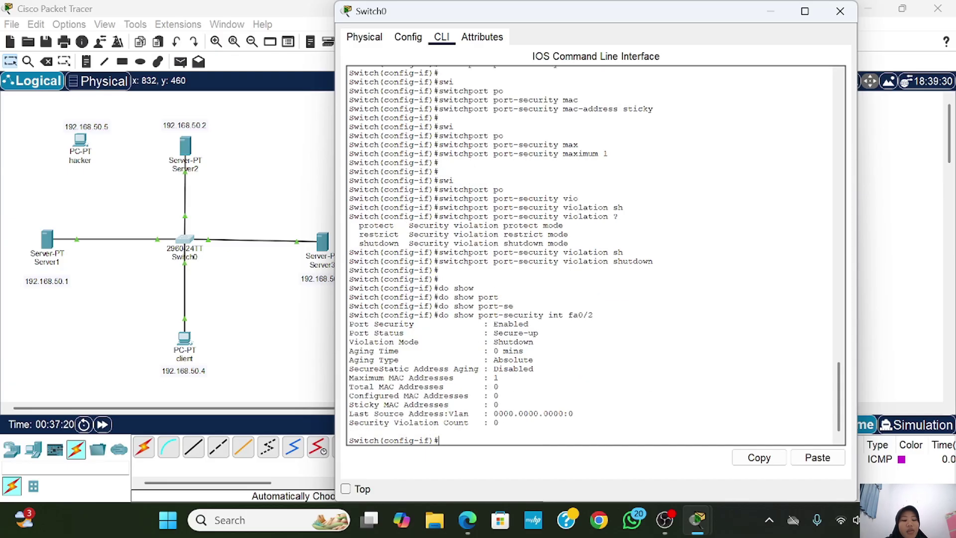
{"action": "left_click_drag", "start_coordinate": [354, 377], "coordinate": [434, 395]}
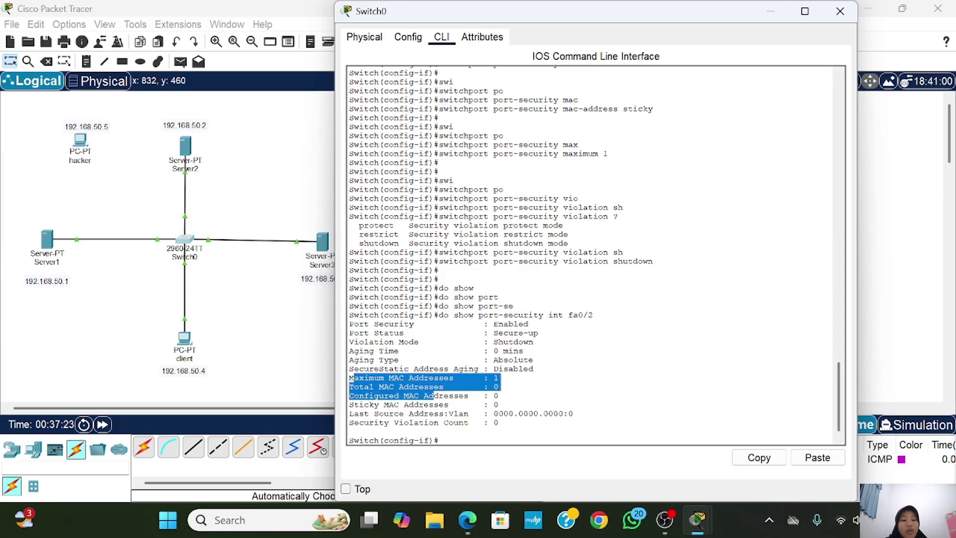
{"action": "mouse_move", "coordinate": [349, 431]}
{"action": "left_mouse_down"}
{"action": "mouse_move", "coordinate": [398, 413]}
{"action": "mouse_move", "coordinate": [574, 413]}
{"action": "mouse_move", "coordinate": [349, 431]}
{"action": "left_mouse_up"}
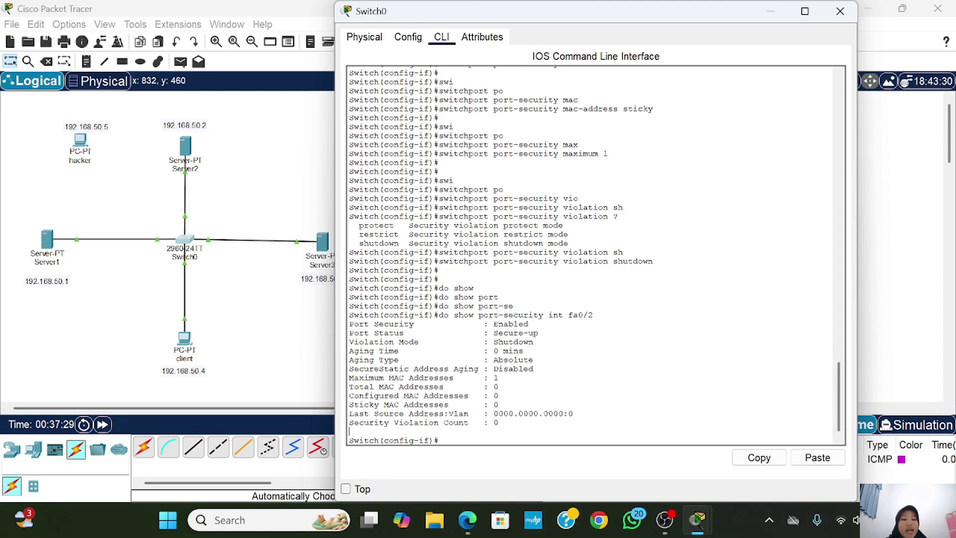
Leave the Switch0 console and send a simple PDU from Server2 to the client PC.
{"action": "left_click", "coordinate": [840, 11]}
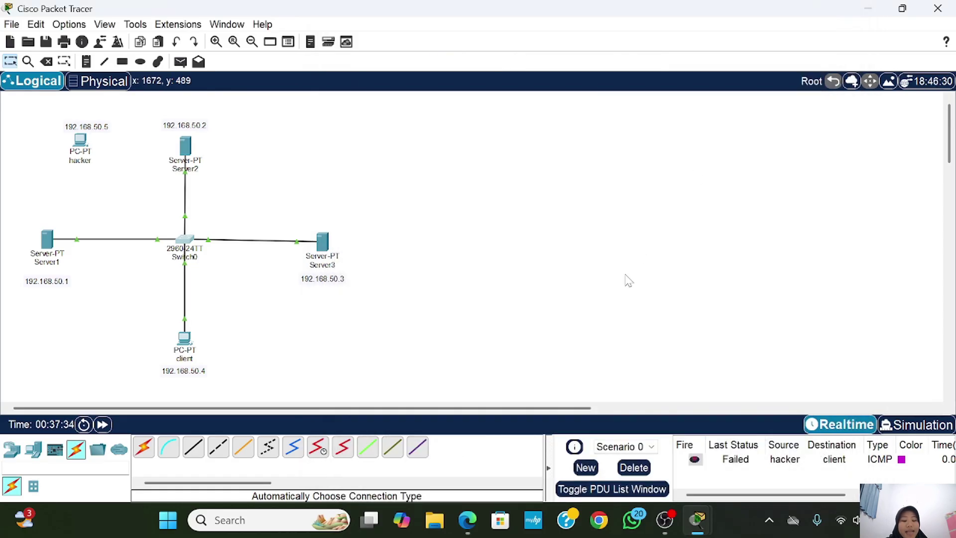
{"action": "left_click", "coordinate": [181, 62]}
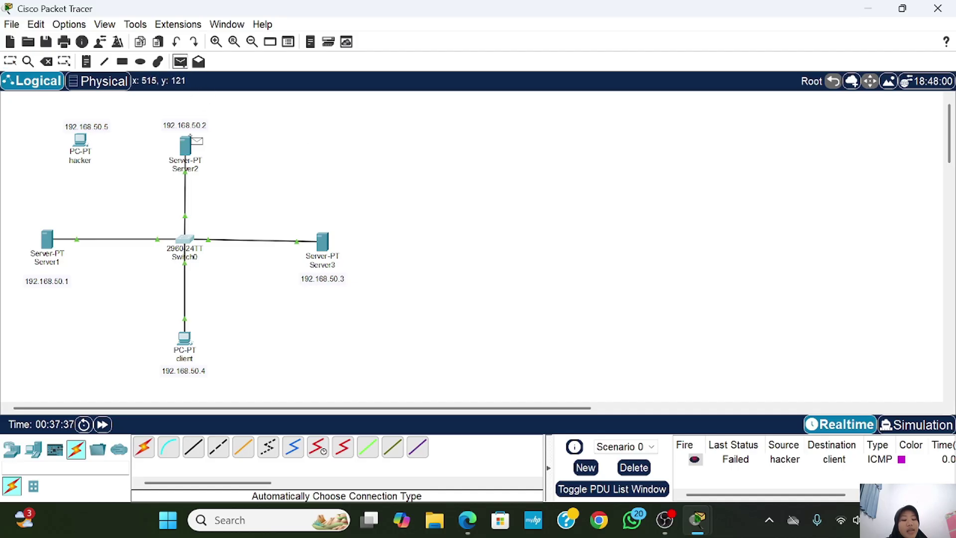
{"action": "left_click", "coordinate": [186, 145]}
{"action": "left_click", "coordinate": [177, 335]}
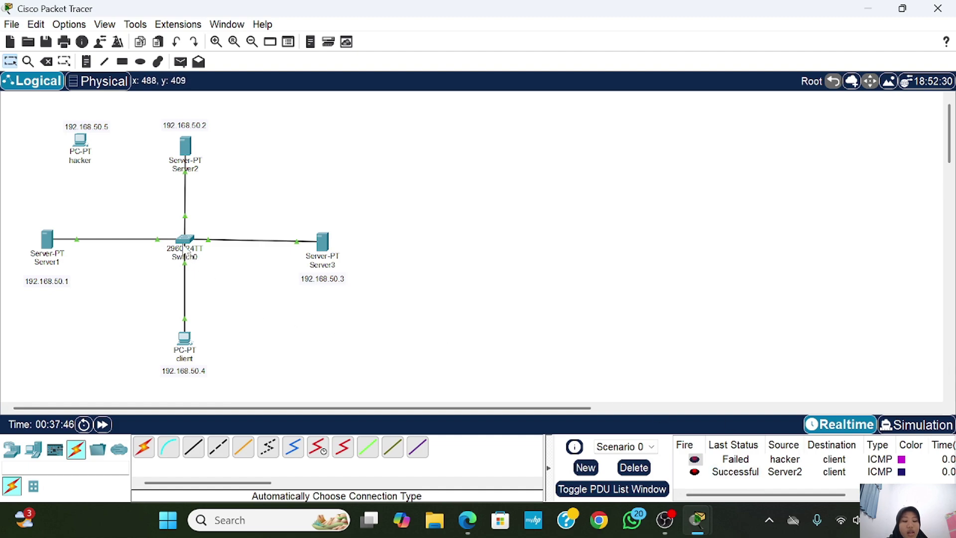
Run do show port-security int fa0/2 on Switch0 again and examine the MAC address entries and violation count.
{"action": "left_click", "coordinate": [184, 240]}
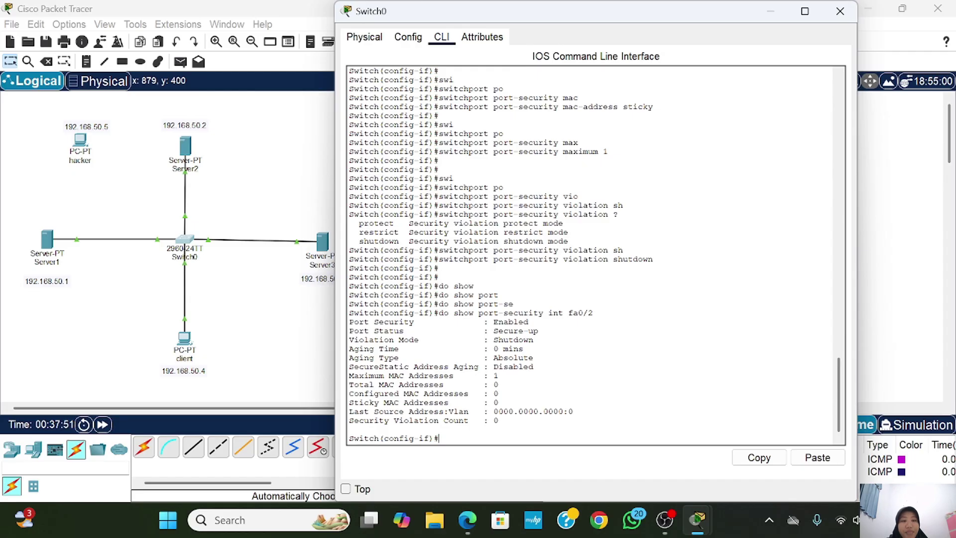
{"action": "key", "text": "Up"}
{"action": "key", "text": "Return"}
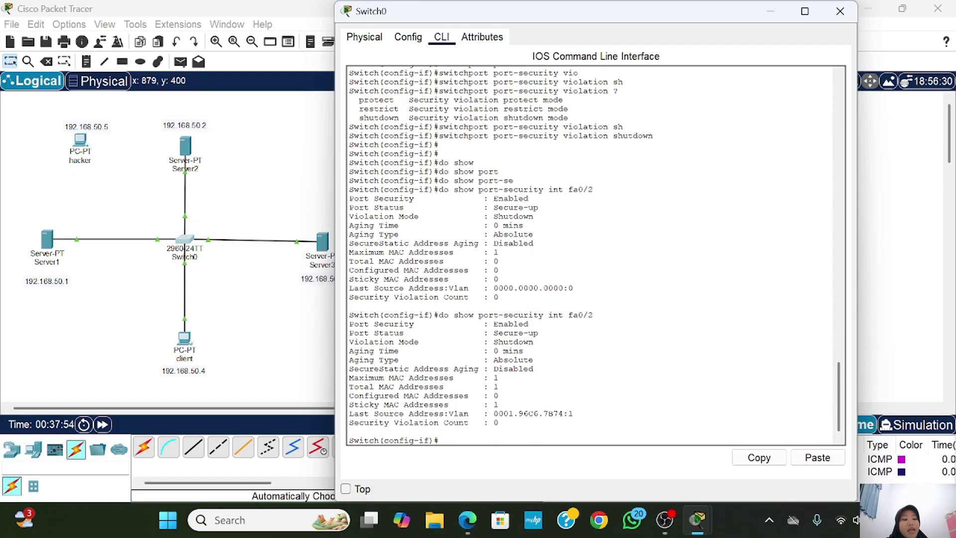
{"action": "left_click_drag", "start_coordinate": [572, 413], "coordinate": [493, 413]}
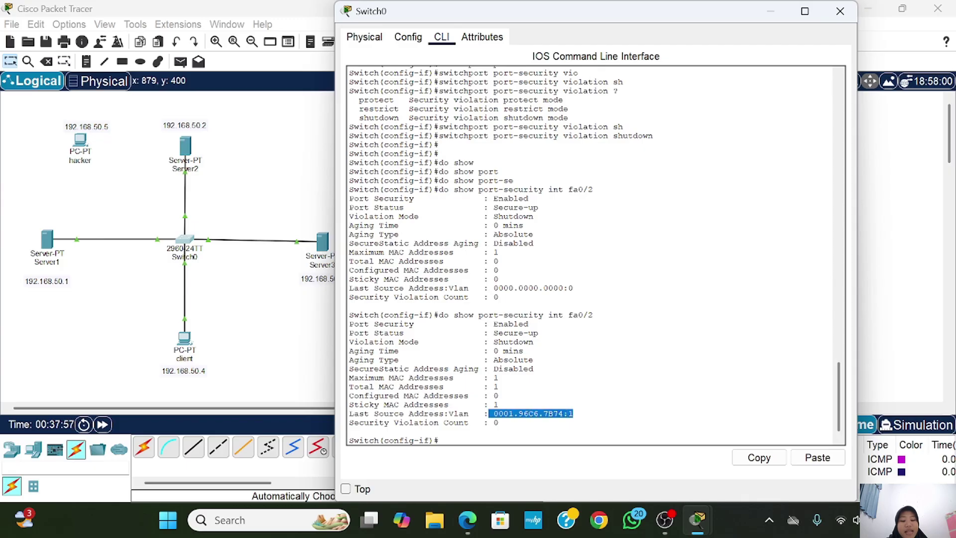
{"action": "mouse_move", "coordinate": [500, 377]}
{"action": "left_mouse_down"}
{"action": "mouse_move", "coordinate": [349, 377]}
{"action": "mouse_move", "coordinate": [498, 423]}
{"action": "mouse_move", "coordinate": [498, 396]}
{"action": "left_mouse_up"}
{"action": "left_click", "coordinate": [497, 422]}
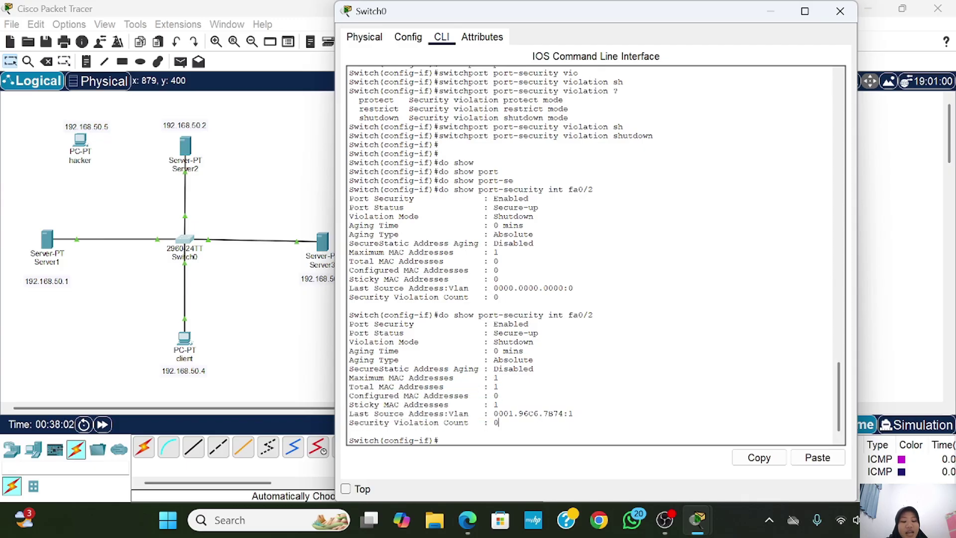
{"action": "left_click_drag", "start_coordinate": [573, 414], "coordinate": [499, 396]}
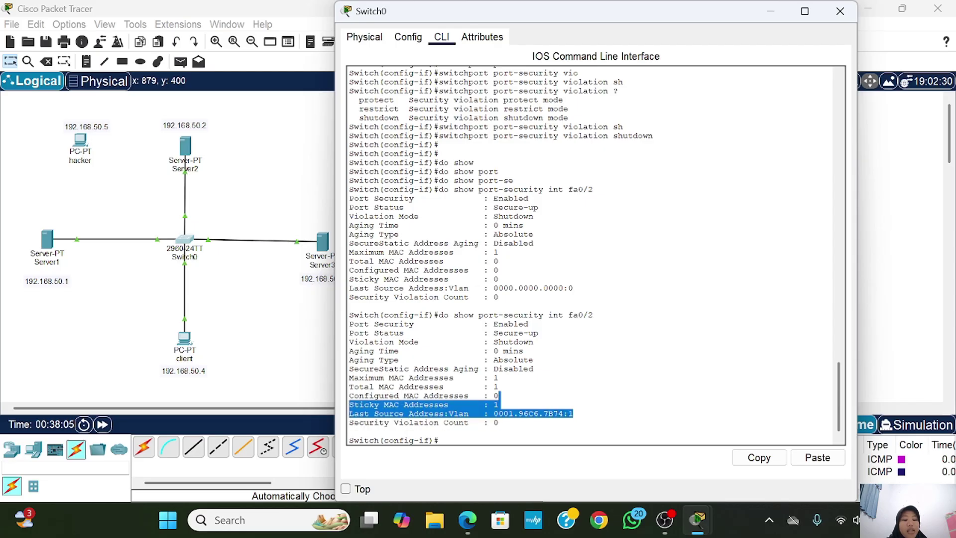
{"action": "left_click", "coordinate": [498, 396]}
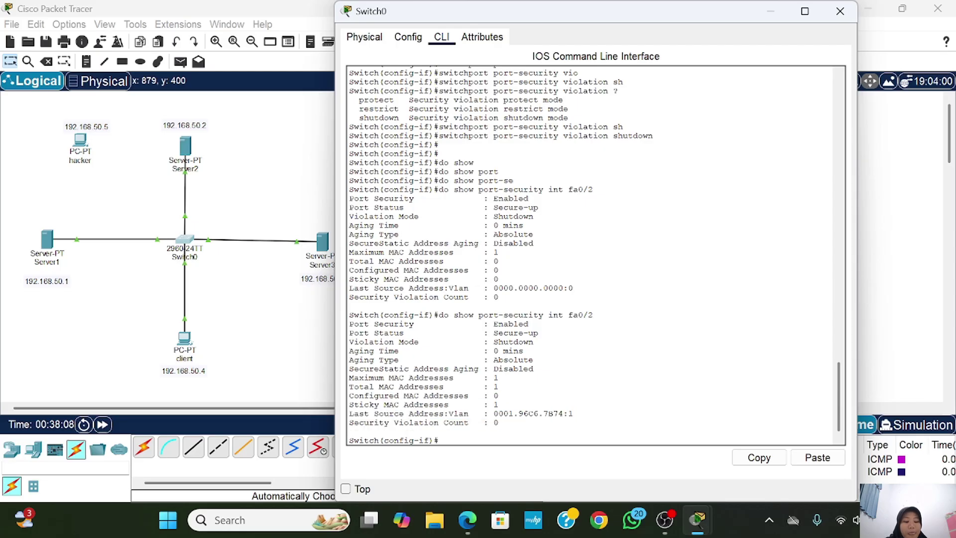
Move the Server2 end of the Switch0 cable to the hacker PC's network port.
{"action": "left_click", "coordinate": [840, 11]}
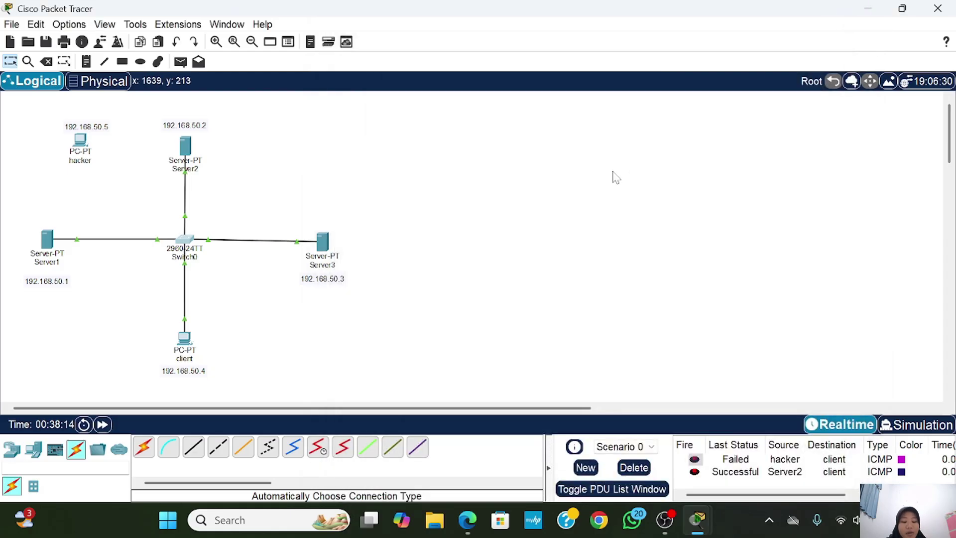
{"action": "left_click_drag", "start_coordinate": [184, 180], "coordinate": [91, 151]}
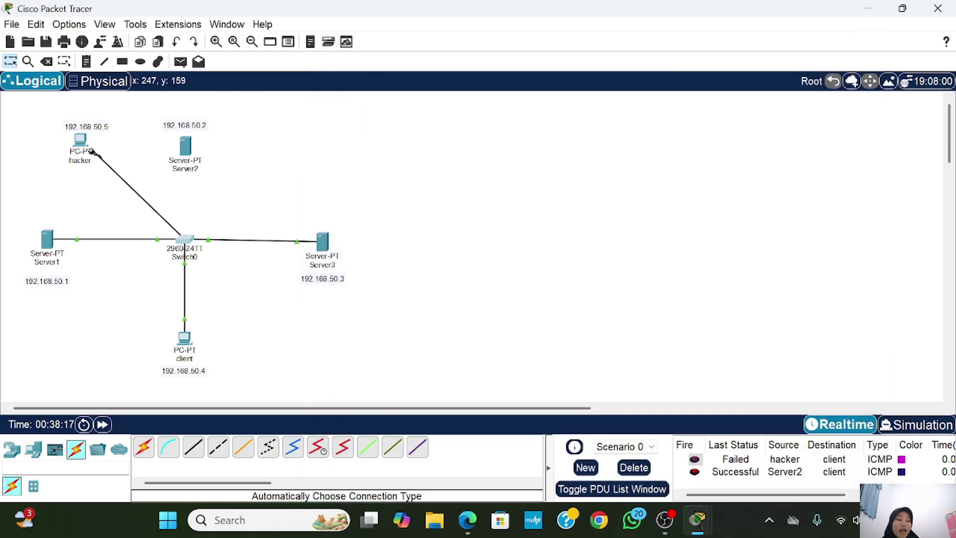
{"action": "left_click", "coordinate": [91, 151]}
{"action": "left_click", "coordinate": [121, 199]}
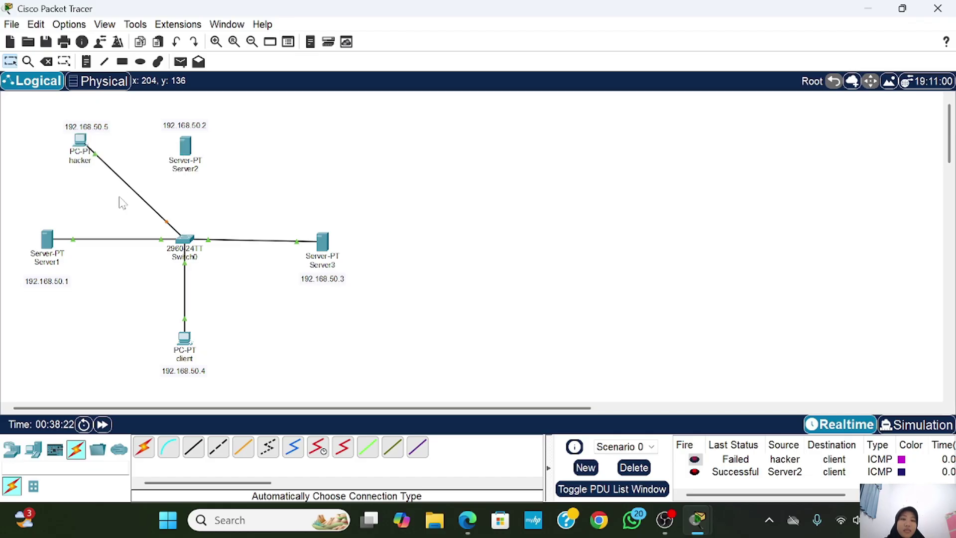
Send a simple PDU from the hacker PC to the client PC and check its status in the PDU list.
{"action": "left_click", "coordinate": [180, 62]}
{"action": "left_click", "coordinate": [79, 139]}
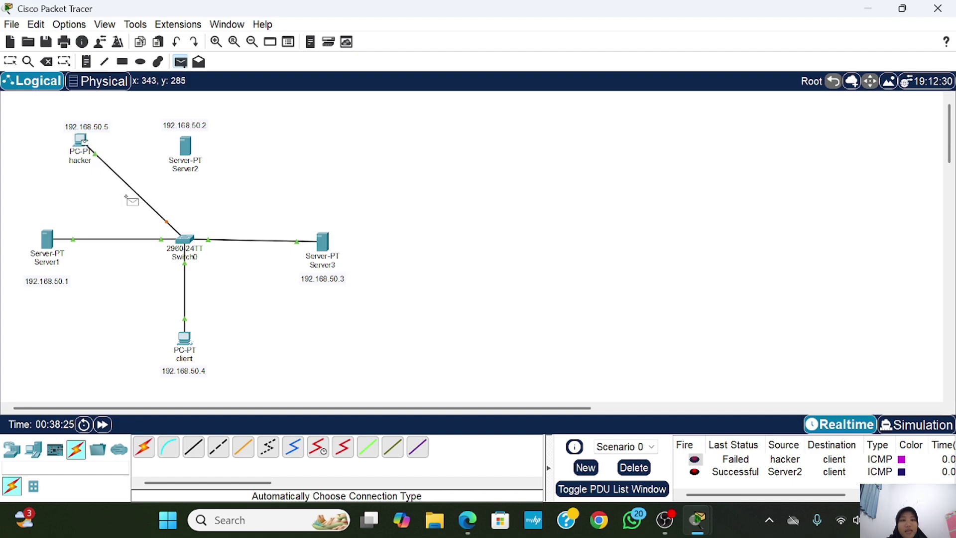
{"action": "left_click", "coordinate": [183, 339]}
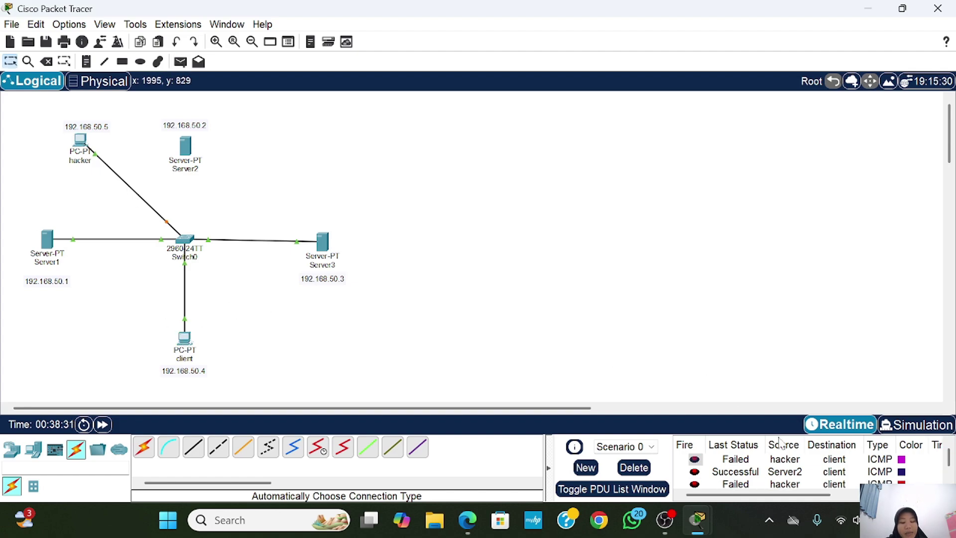
{"action": "scroll", "coordinate": [826, 486], "scroll_direction": "down", "scroll_amount": 1}
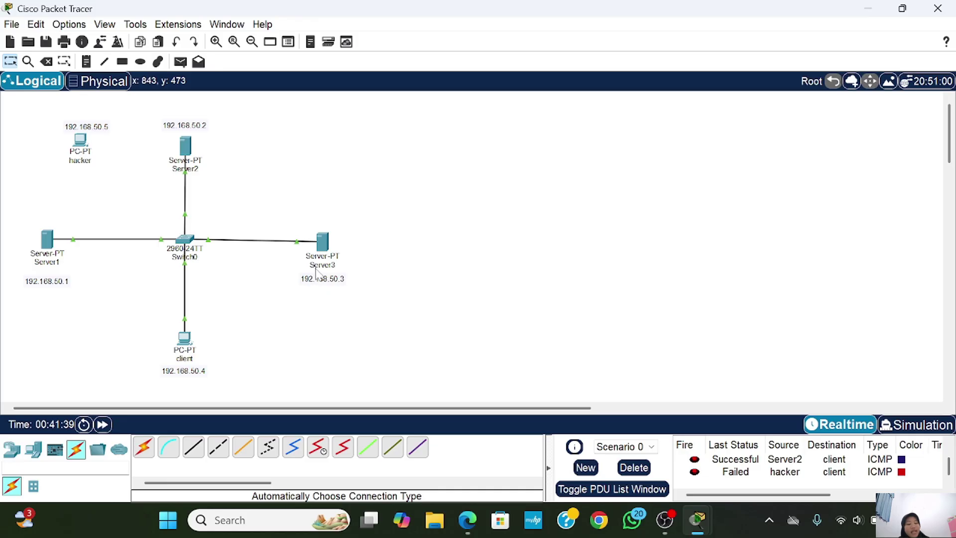
Switch the Switch0 console to interface configuration for fa0/3.
{"action": "left_click", "coordinate": [187, 246]}
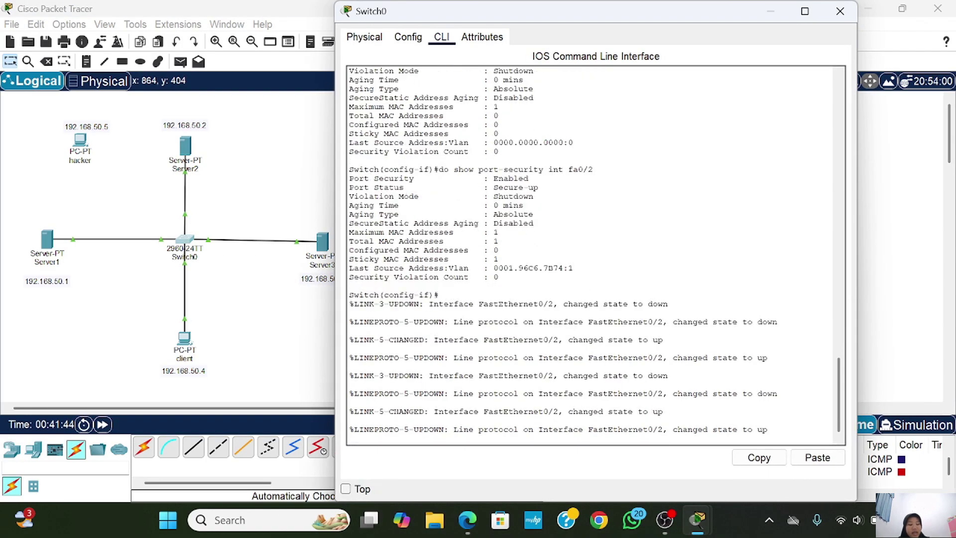
{"action": "key", "text": "Return"}
{"action": "key", "text": "Return"}
{"action": "key", "text": "Return"}
{"action": "key", "text": "Return"}
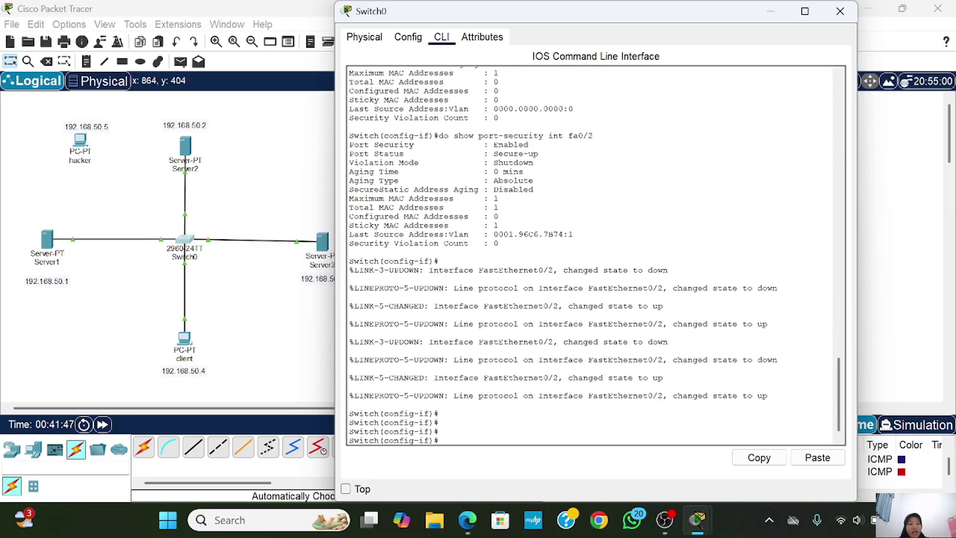
{"action": "type", "text": "int fa0"}
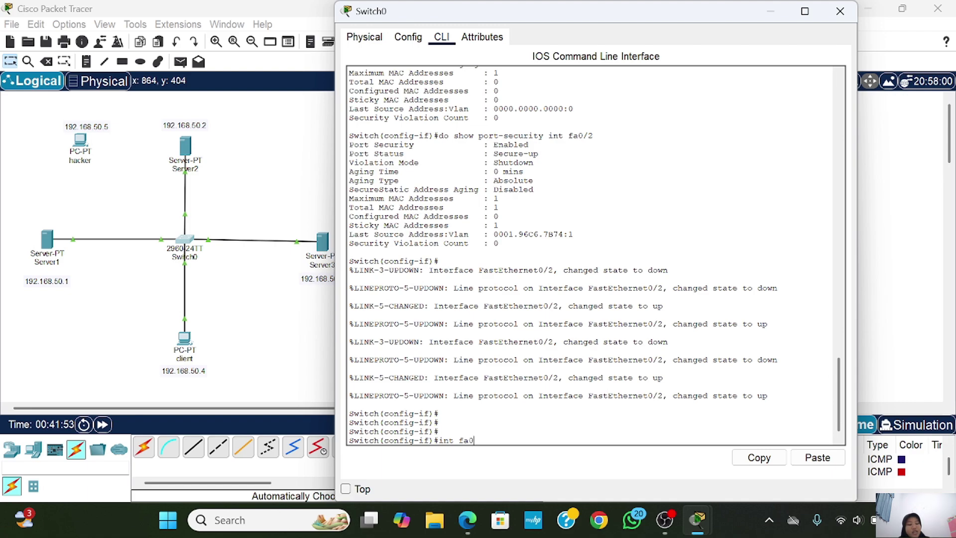
{"action": "type", "text": "/3"}
{"action": "key", "text": "Return"}
{"action": "key", "text": "Return"}
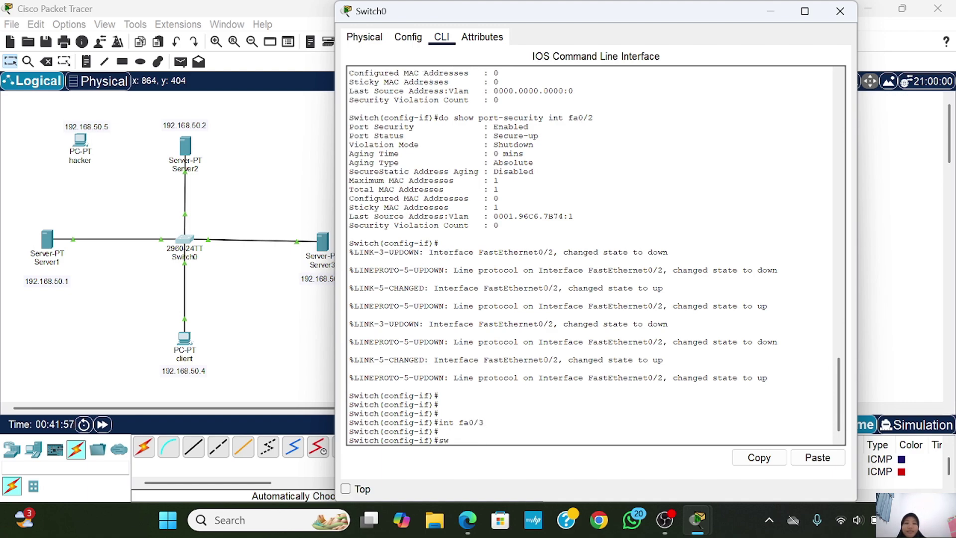
Set fa0/3 to access mode with switchport mode access.
{"action": "type", "text": "swi"}
{"action": "key", "text": "Tab"}
{"action": "type", "text": "mode"}
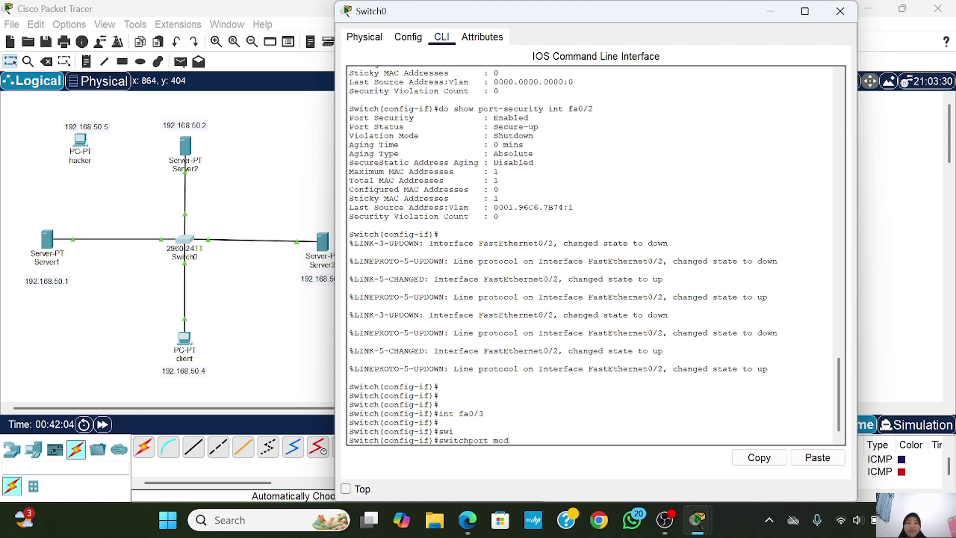
{"action": "key", "text": "Tab"}
{"action": "type", "text": "ac"}
{"action": "key", "text": "Tab"}
{"action": "key", "text": "Return"}
{"action": "key", "text": "Return"}
{"action": "key", "text": "Return"}
{"action": "key", "text": "Return"}
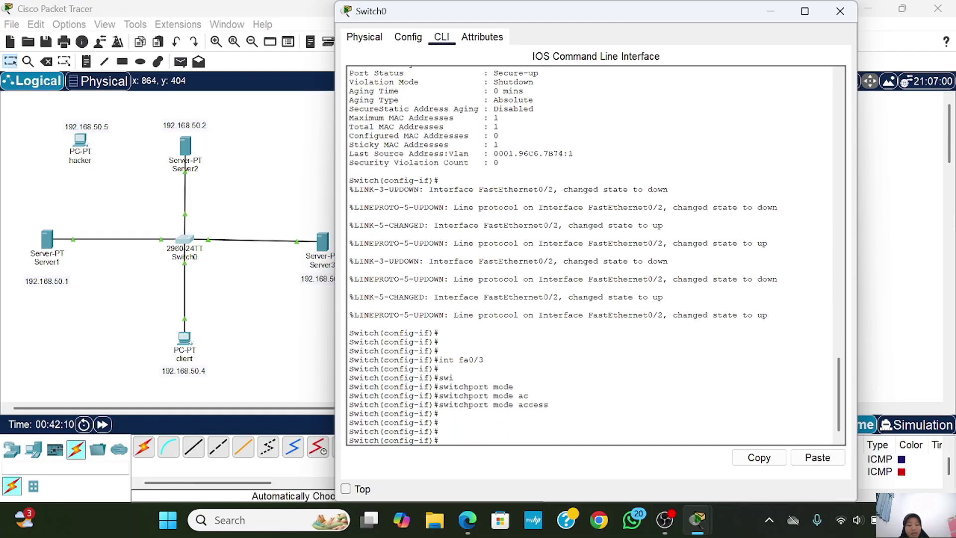
Enable port security on fa0/3 with switchport port-security.
{"action": "type", "text": "sw"}
{"action": "key", "text": "Tab"}
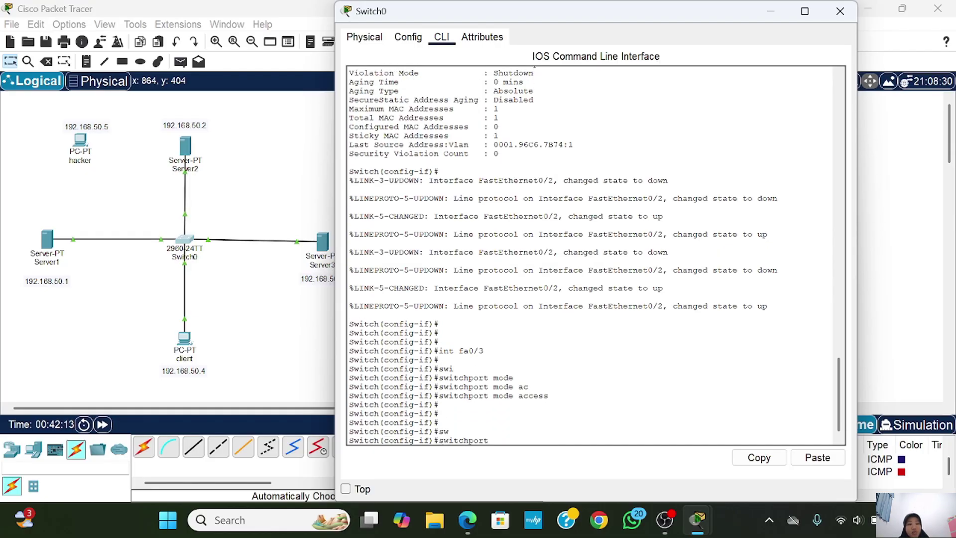
{"action": "type", "text": "po"}
{"action": "key", "text": "Tab"}
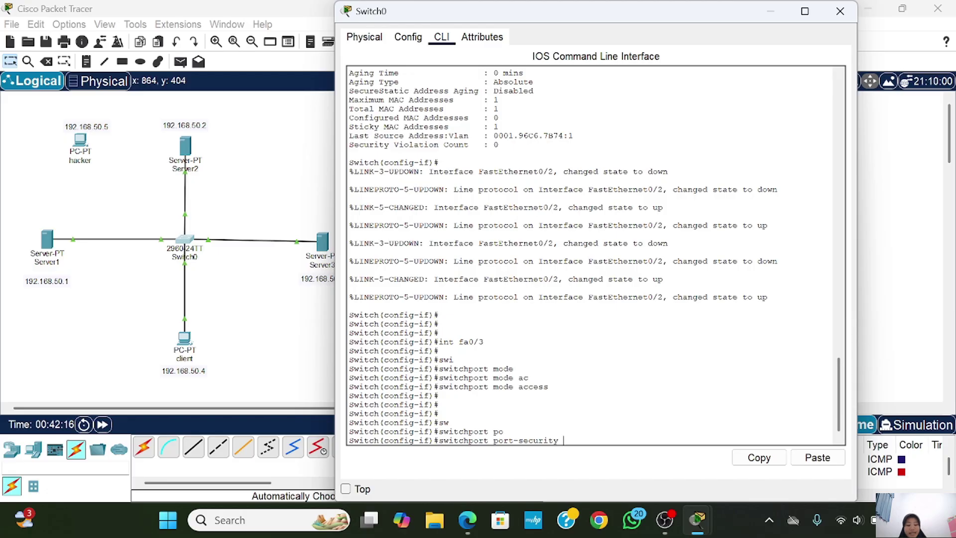
{"action": "key", "text": "Return"}
{"action": "key", "text": "Return"}
{"action": "key", "text": "Return"}
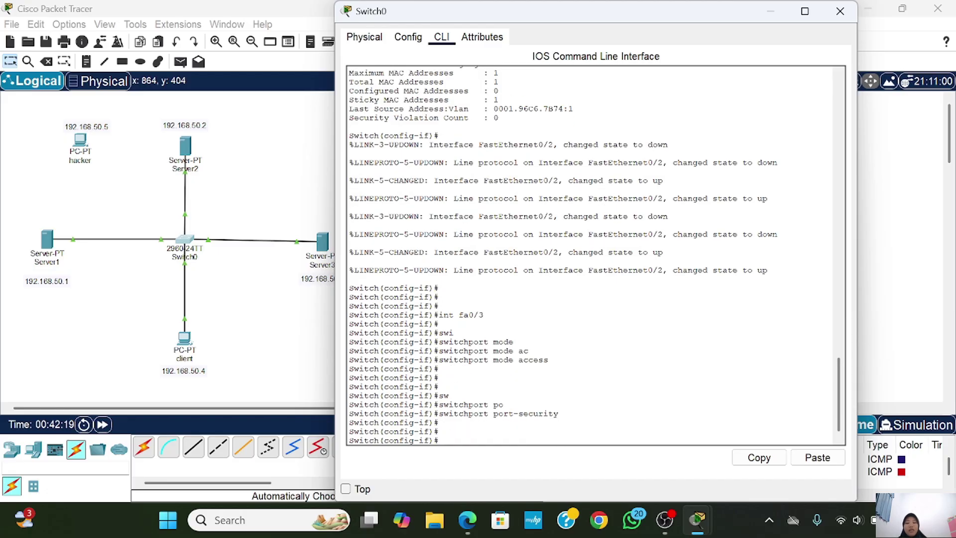
Enable sticky MAC address learning on fa0/3 with switchport port-security mac-address sticky.
{"action": "type", "text": "sw"}
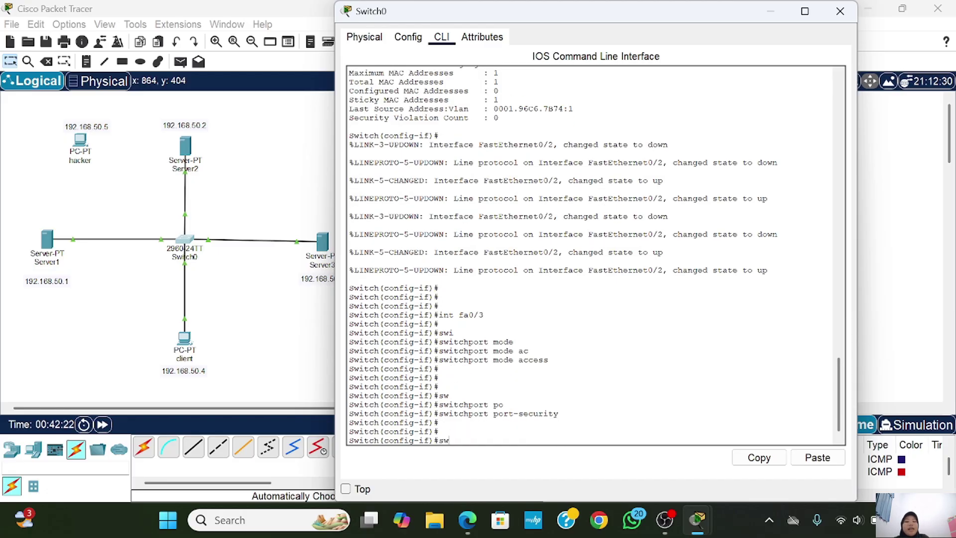
{"action": "type", "text": "i"}
{"action": "key", "text": "Tab"}
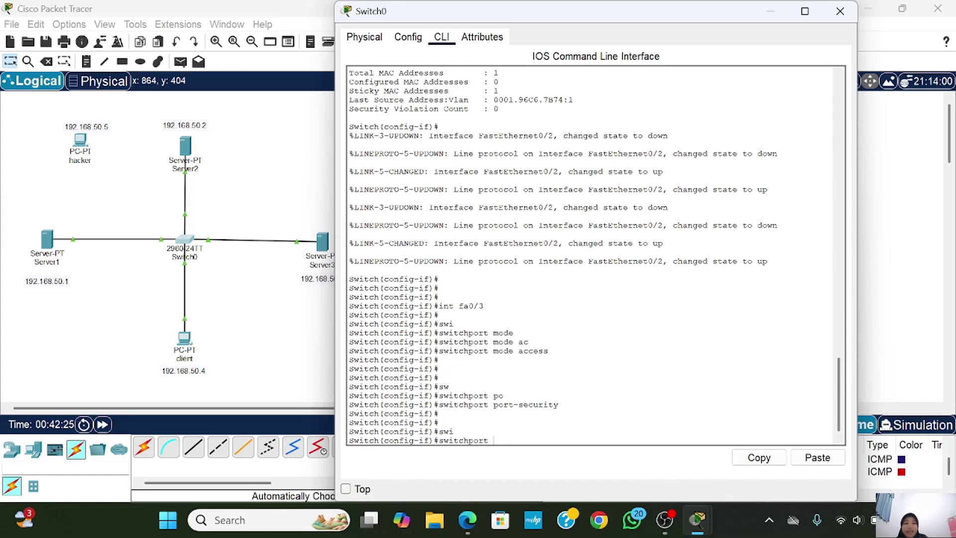
{"action": "type", "text": "po"}
{"action": "key", "text": "Tab"}
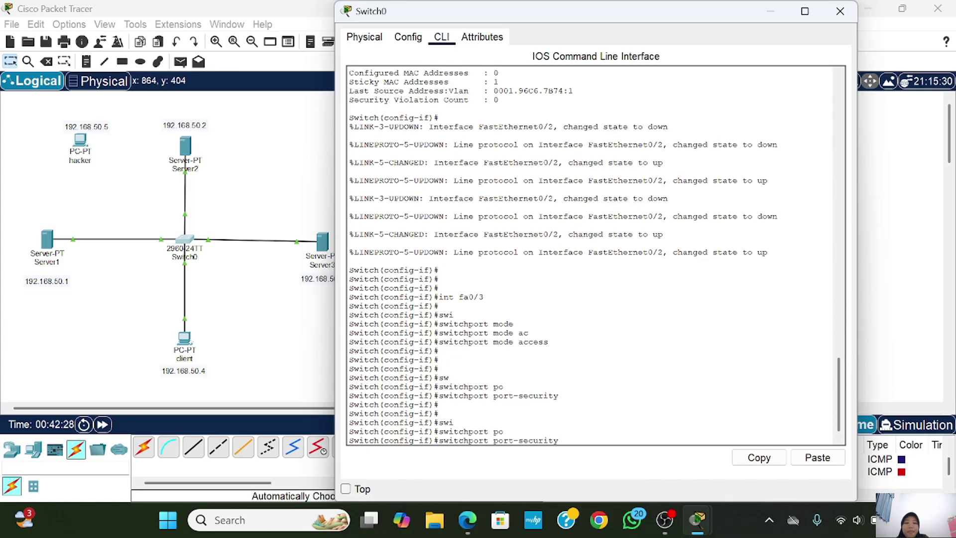
{"action": "type", "text": "mac"}
{"action": "key", "text": "Tab"}
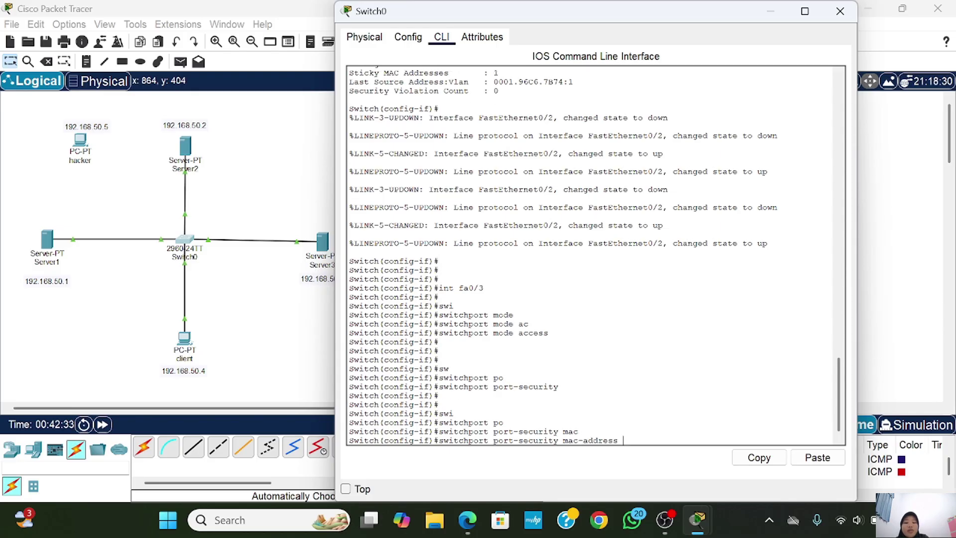
{"action": "type", "text": "st"}
{"action": "key", "text": "Tab"}
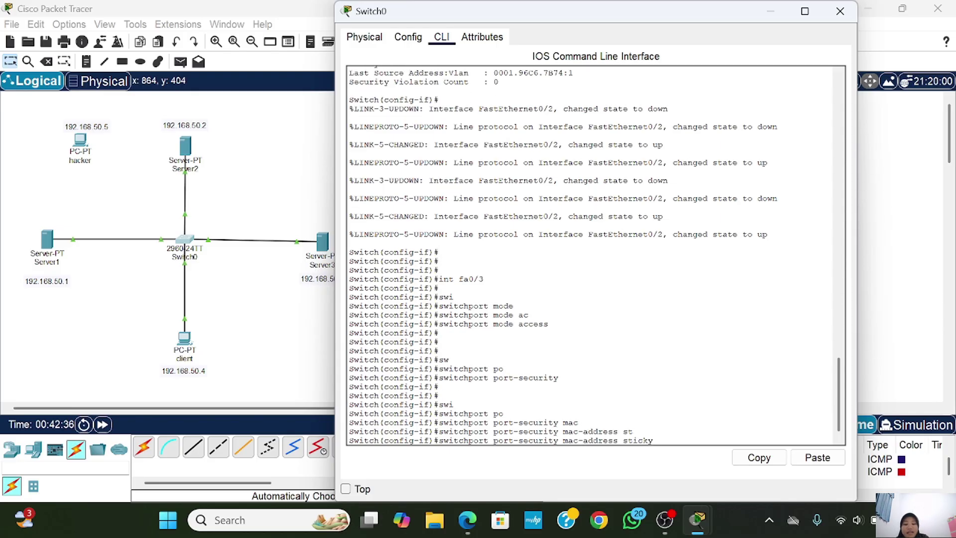
{"action": "key", "text": "Return"}
{"action": "key", "text": "Return"}
{"action": "key", "text": "Return"}
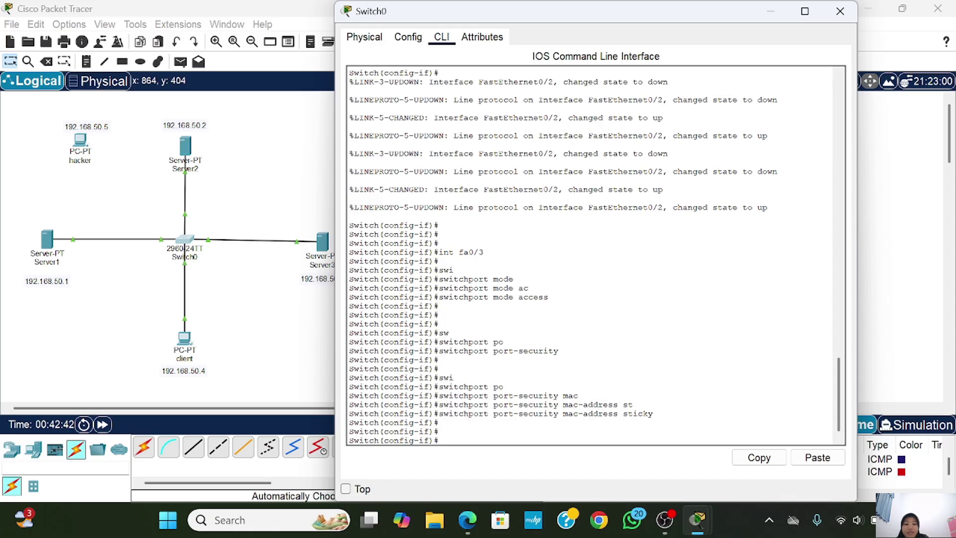
Limit fa0/3 to one secure MAC address with switchport port-security maximum 1.
{"action": "type", "text": "swi"}
{"action": "key", "text": "Tab"}
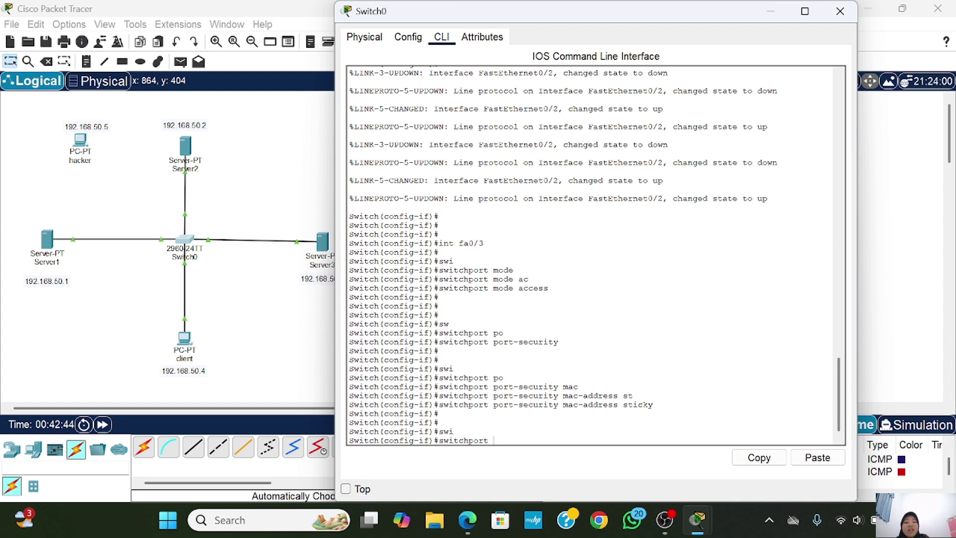
{"action": "type", "text": "po"}
{"action": "key", "text": "Tab"}
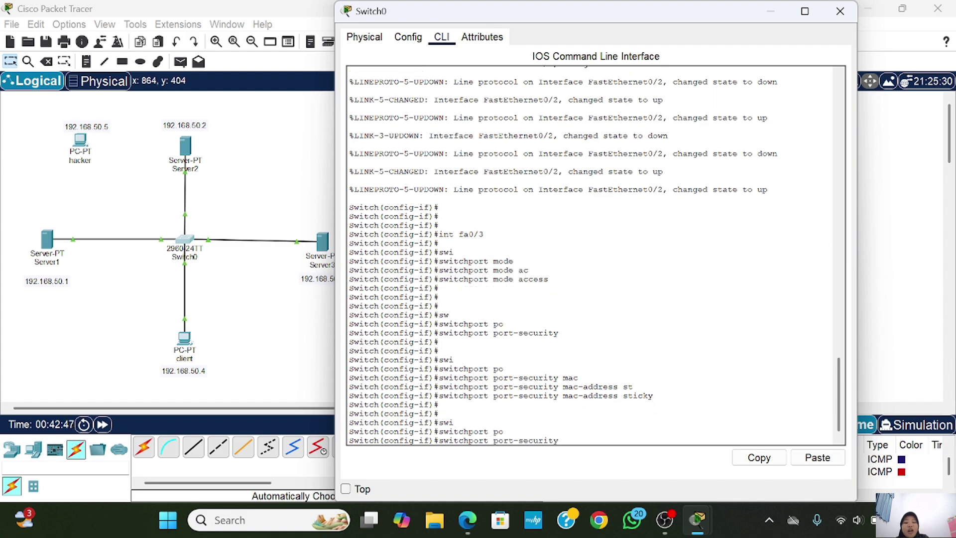
{"action": "type", "text": "max"}
{"action": "key", "text": "Tab"}
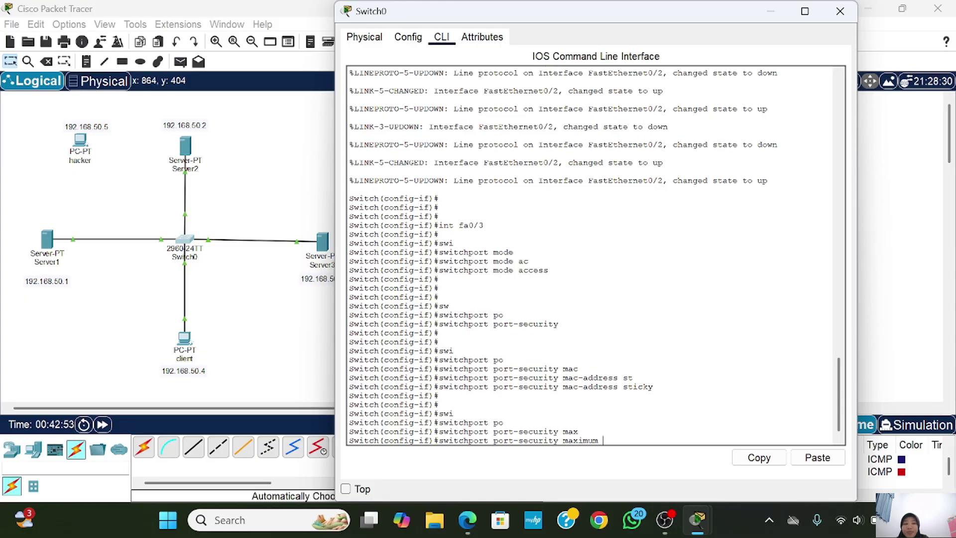
{"action": "type", "text": "1"}
{"action": "key", "text": "Return"}
{"action": "key", "text": "Return"}
{"action": "key", "text": "Return"}
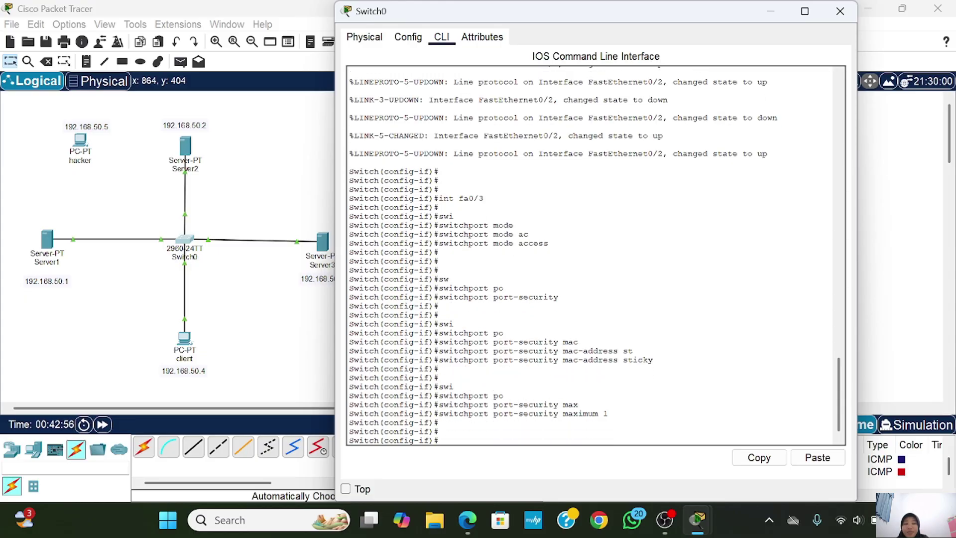
Set the violation mode on fa0/3 to protect with switchport port-security violation protect.
{"action": "type", "text": "swi"}
{"action": "key", "text": "Tab"}
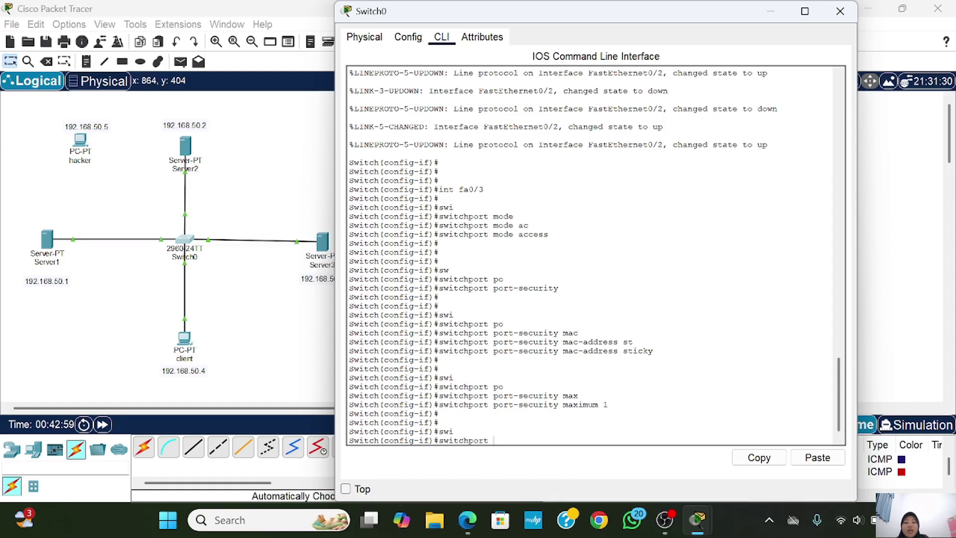
{"action": "type", "text": "po"}
{"action": "key", "text": "Tab"}
{"action": "type", "text": "vi"}
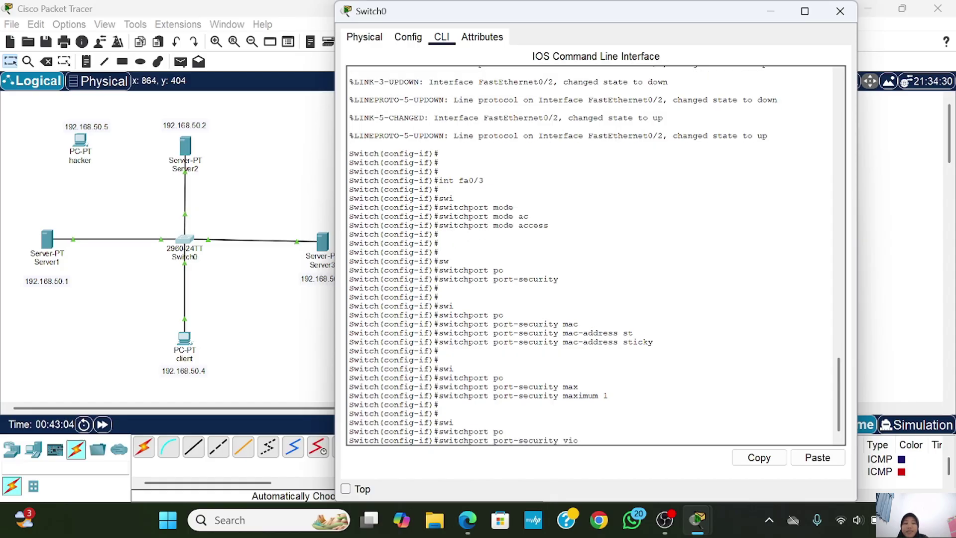
{"action": "type", "text": "o"}
{"action": "key", "text": "Tab"}
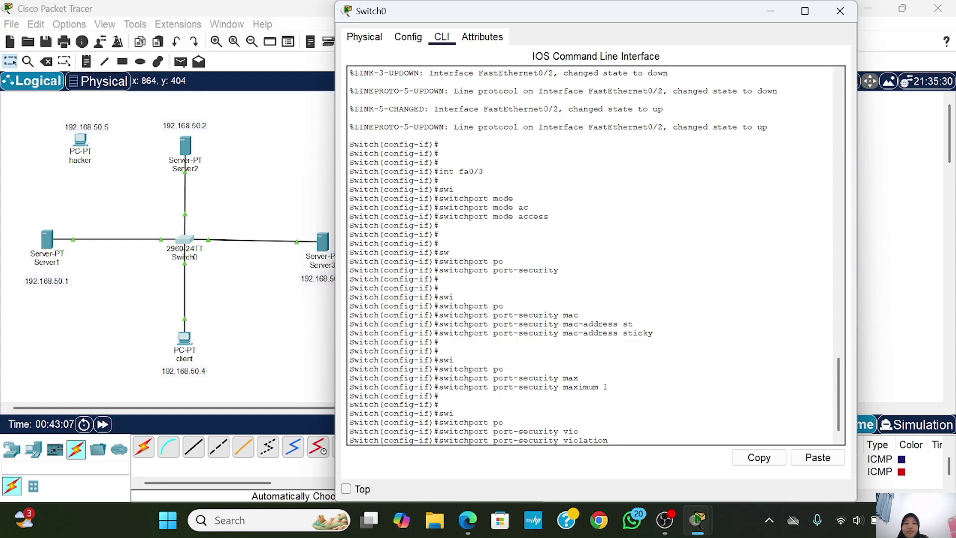
{"action": "type", "text": "pr"}
{"action": "key", "text": "Tab"}
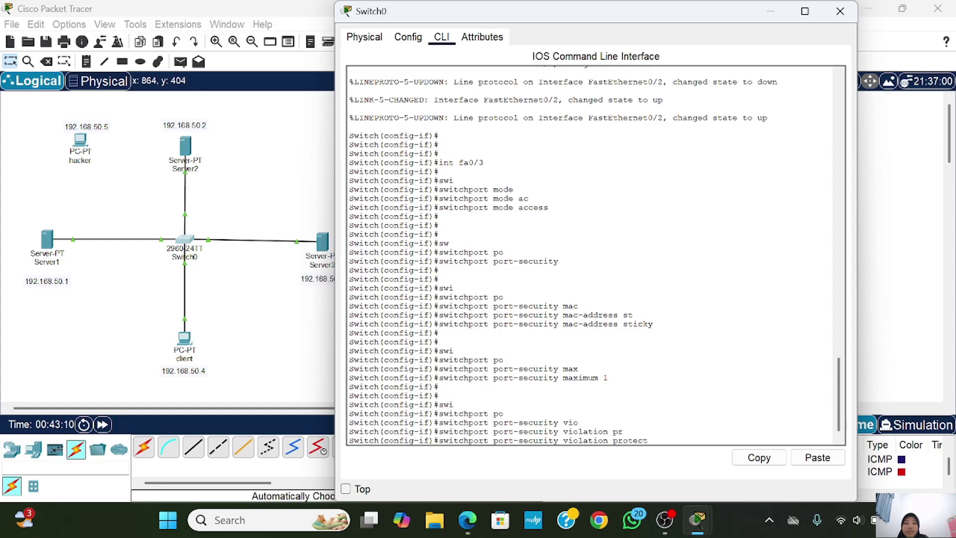
{"action": "key", "text": "Return"}
{"action": "key", "text": "Return"}
{"action": "key", "text": "Return"}
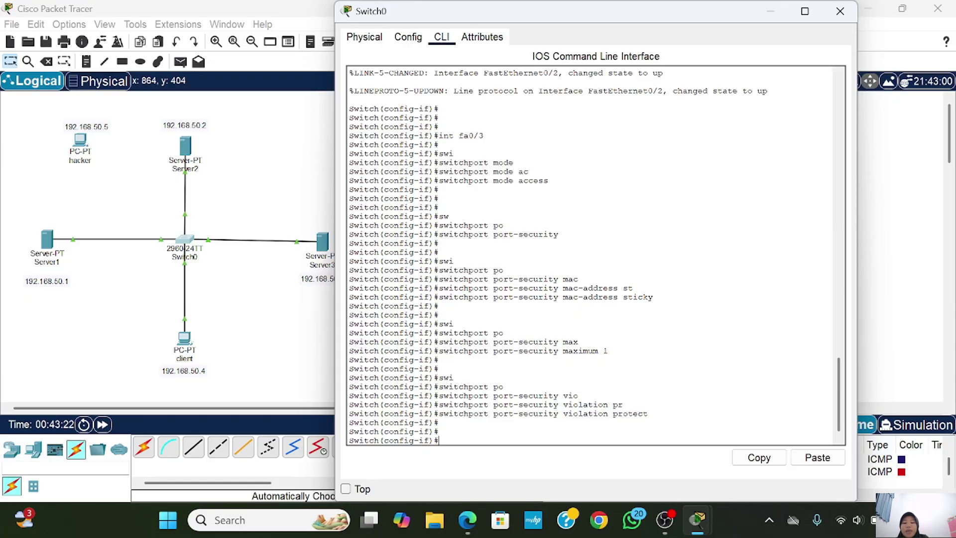
Run do show port-security int fa0/3 and inspect the security violation count and last source address.
{"action": "type", "text": "do show port"}
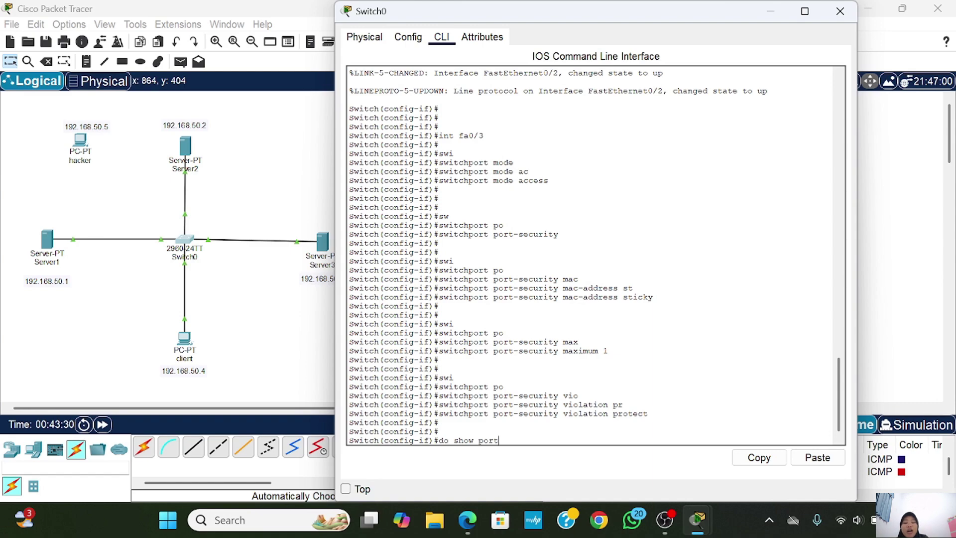
{"action": "type", "text": "-secu"}
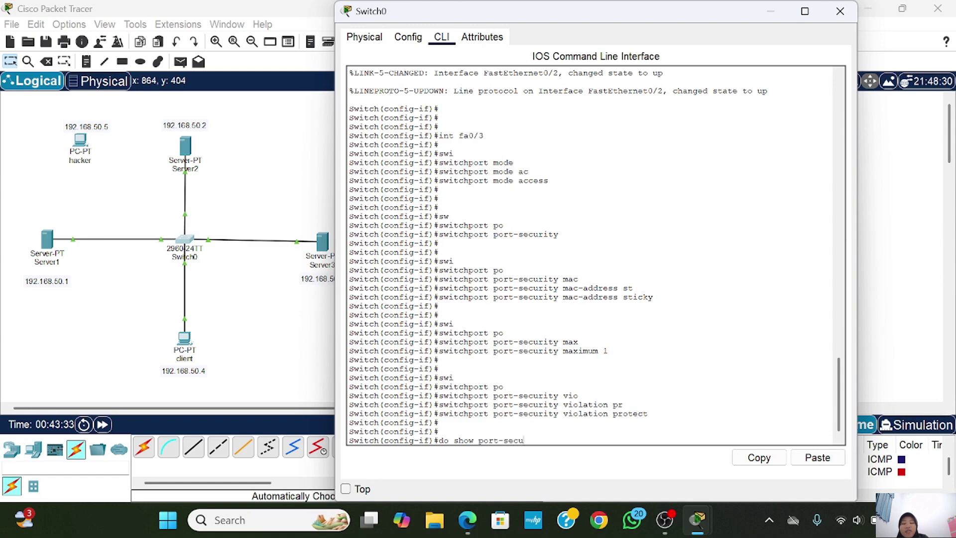
{"action": "type", "text": "rity int fa"}
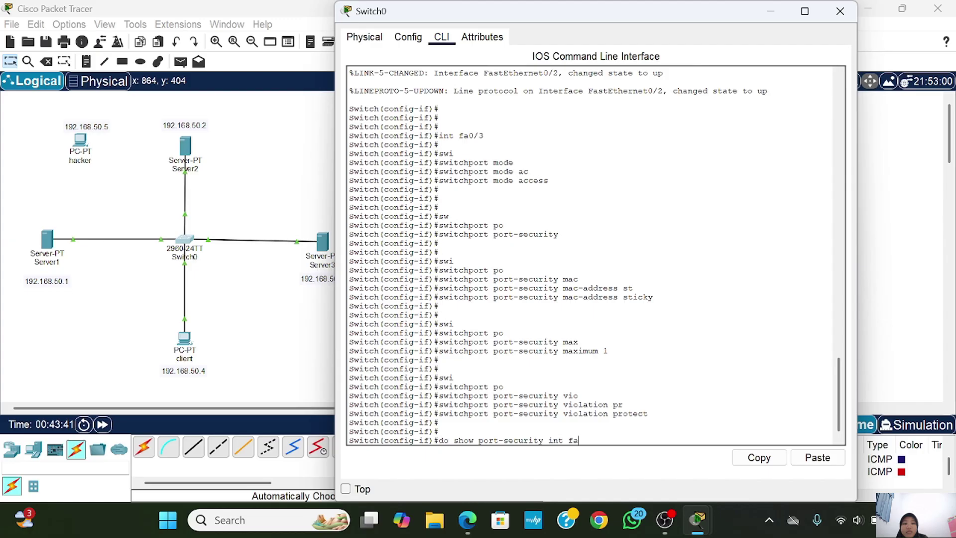
{"action": "type", "text": "0/3"}
{"action": "key", "text": "Return"}
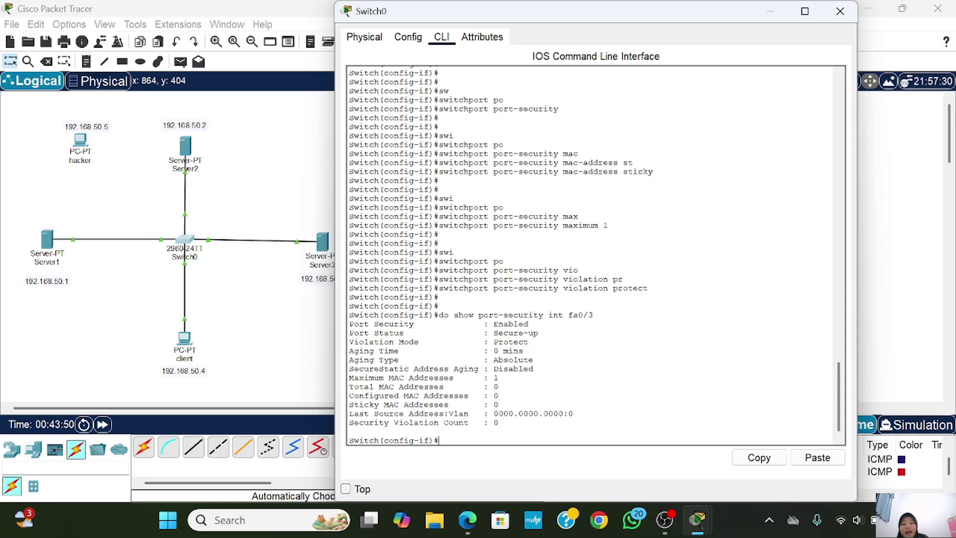
{"action": "left_click_drag", "start_coordinate": [349, 422], "coordinate": [499, 422]}
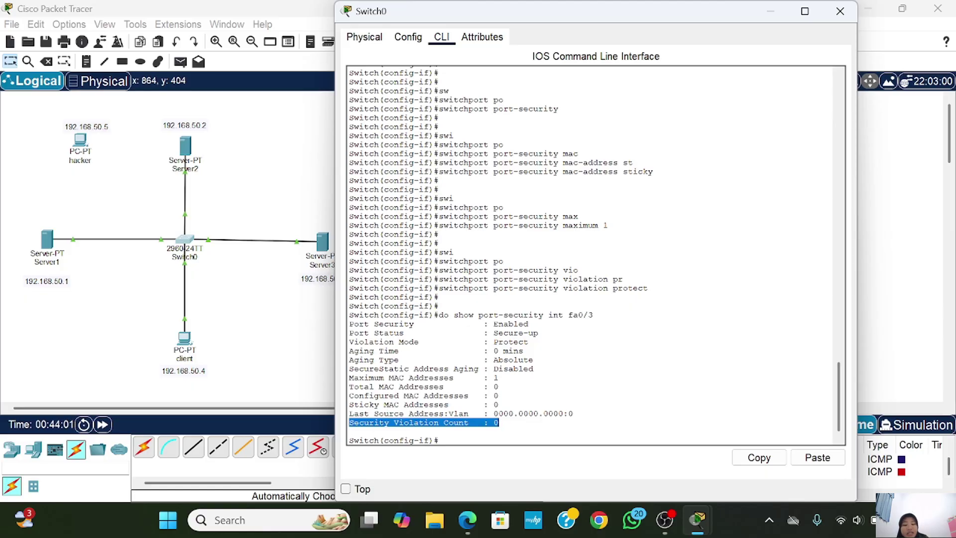
{"action": "left_click", "coordinate": [498, 422]}
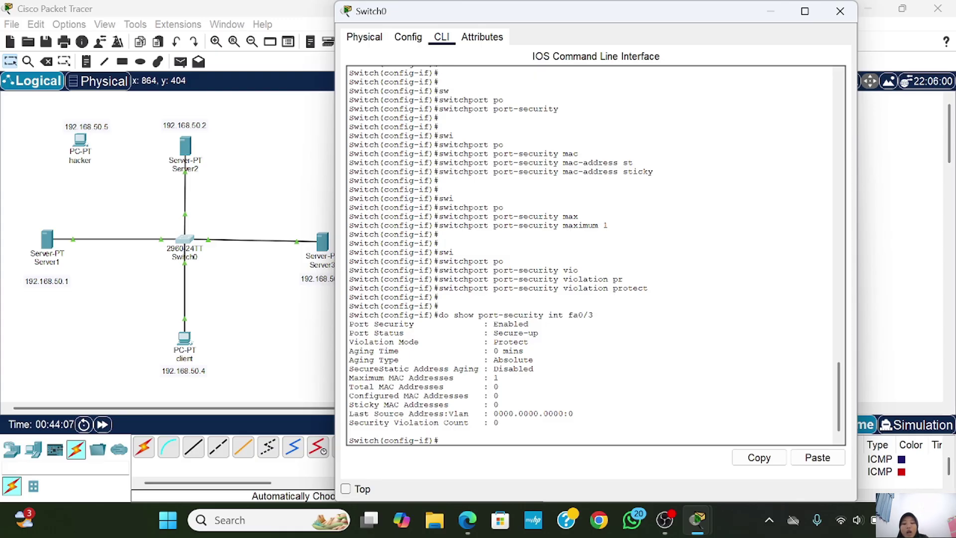
{"action": "left_click_drag", "start_coordinate": [498, 422], "coordinate": [493, 413]}
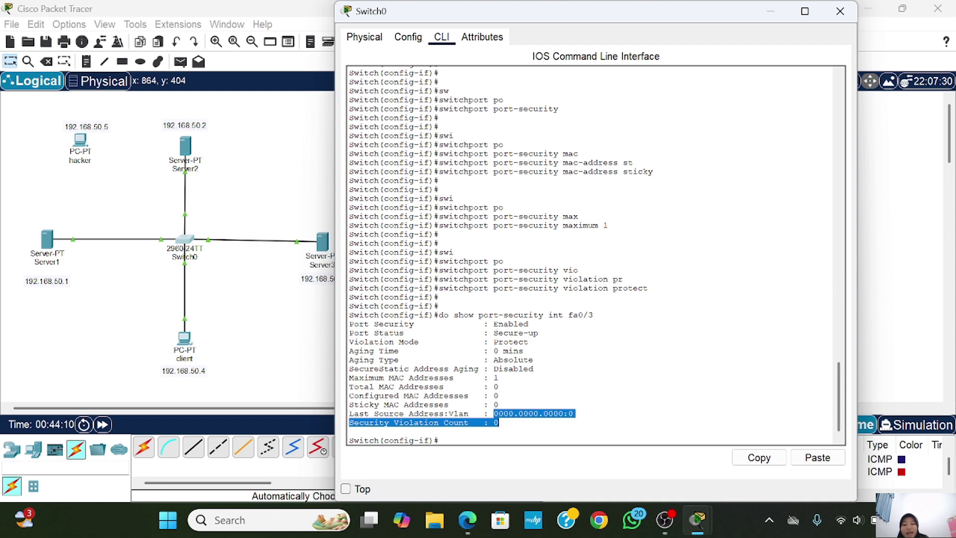
Close the Switch0 window, send a simple PDU from Server3 to the client PC, and check its status.
{"action": "left_click", "coordinate": [839, 11]}
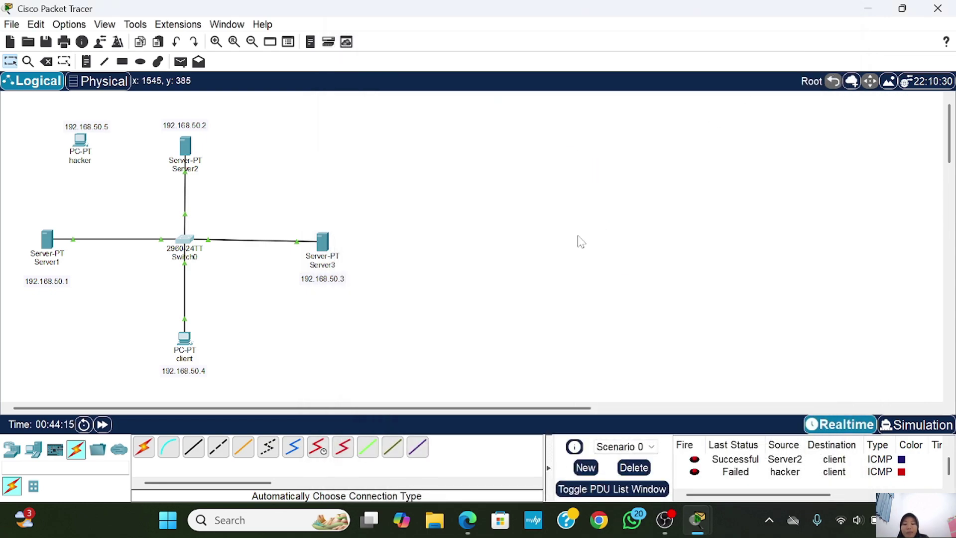
{"action": "left_click", "coordinate": [181, 61]}
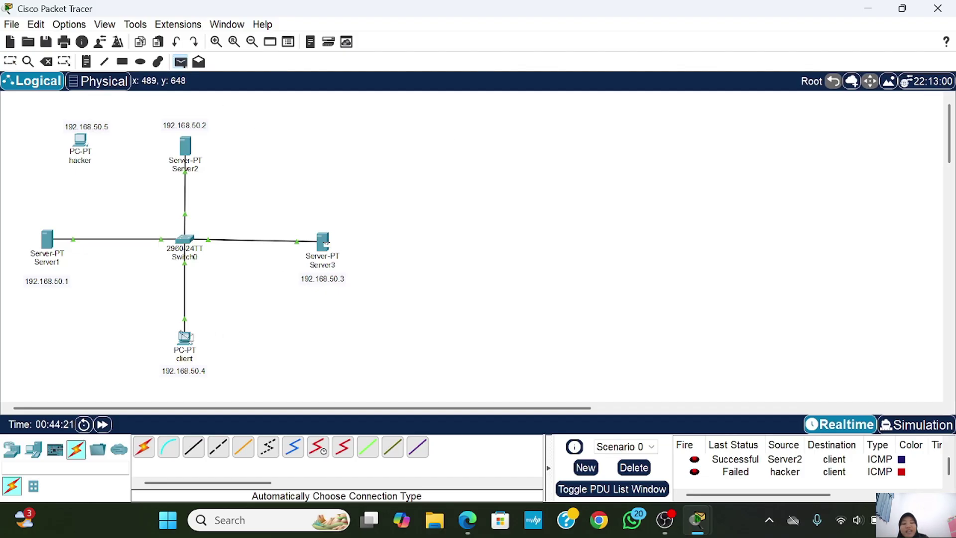
{"action": "left_click", "coordinate": [184, 338]}
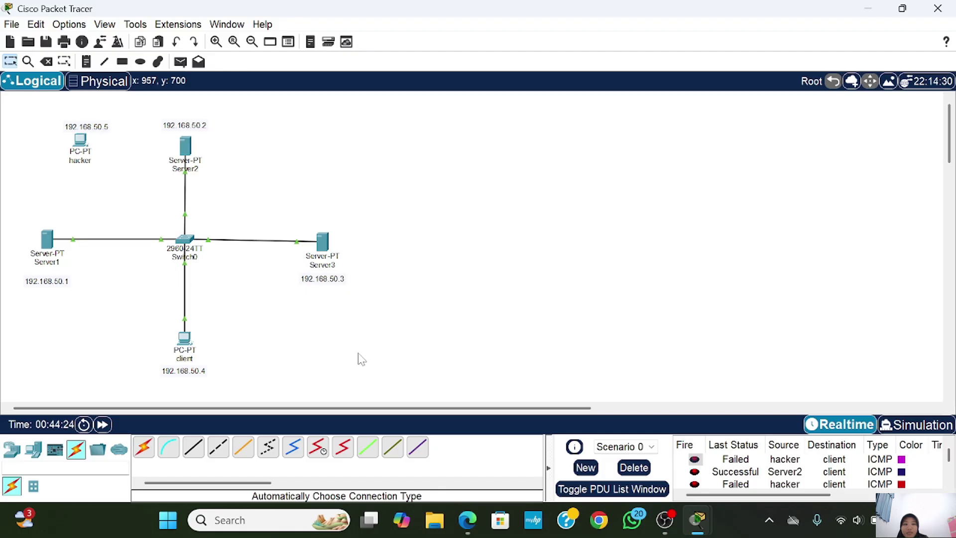
{"action": "scroll", "coordinate": [814, 483], "scroll_direction": "down", "scroll_amount": 1}
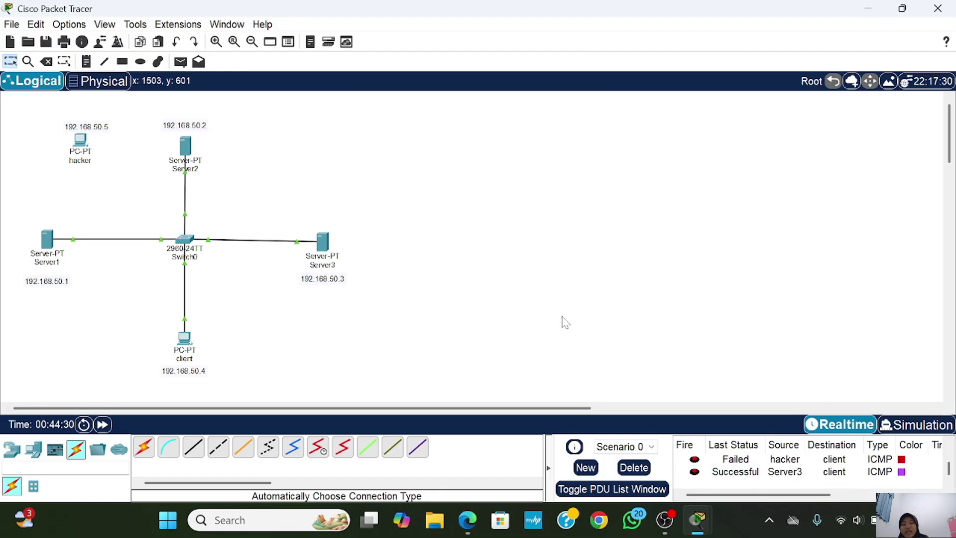
Reopen Switch0's CLI, repeat do show port-security int fa0/3, and examine the learned last source address.
{"action": "left_click", "coordinate": [180, 249]}
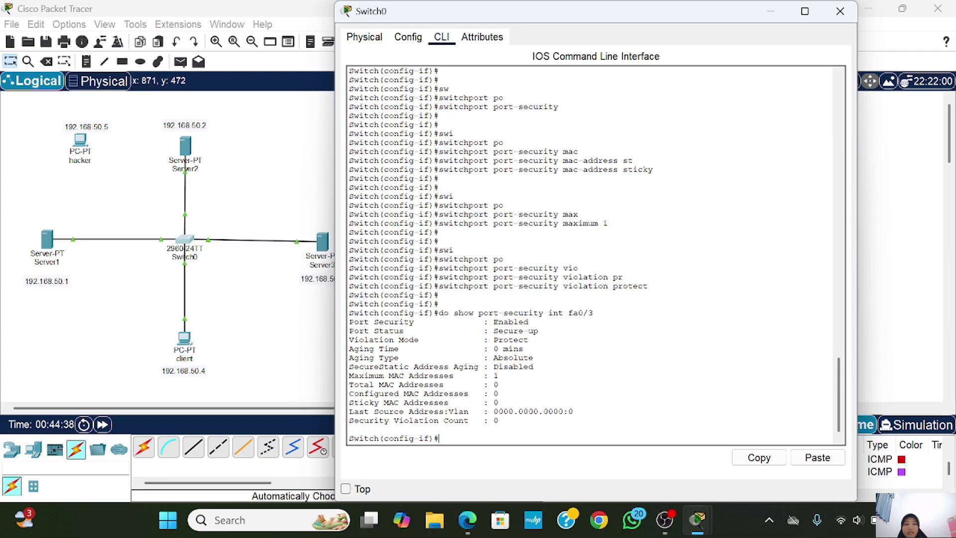
{"action": "key", "text": "Up"}
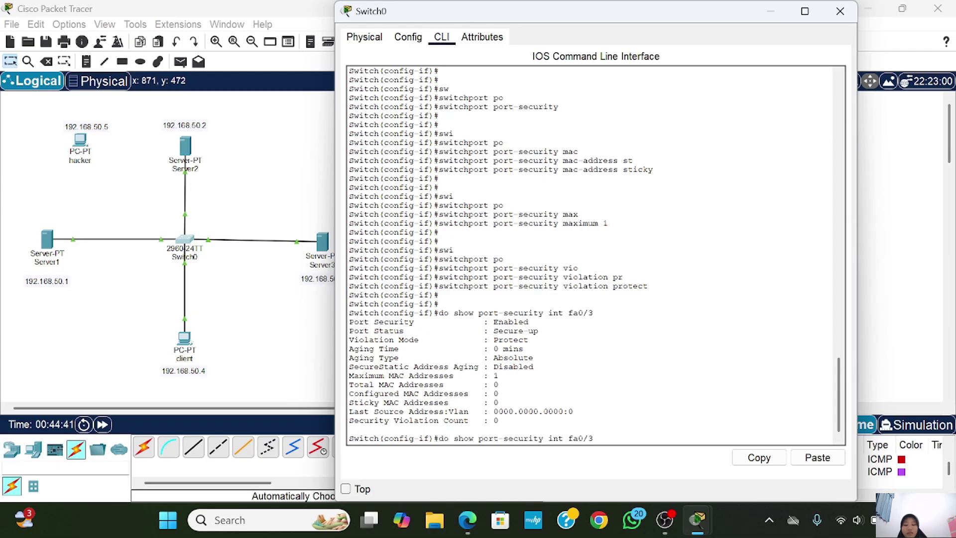
{"action": "key", "text": "Return"}
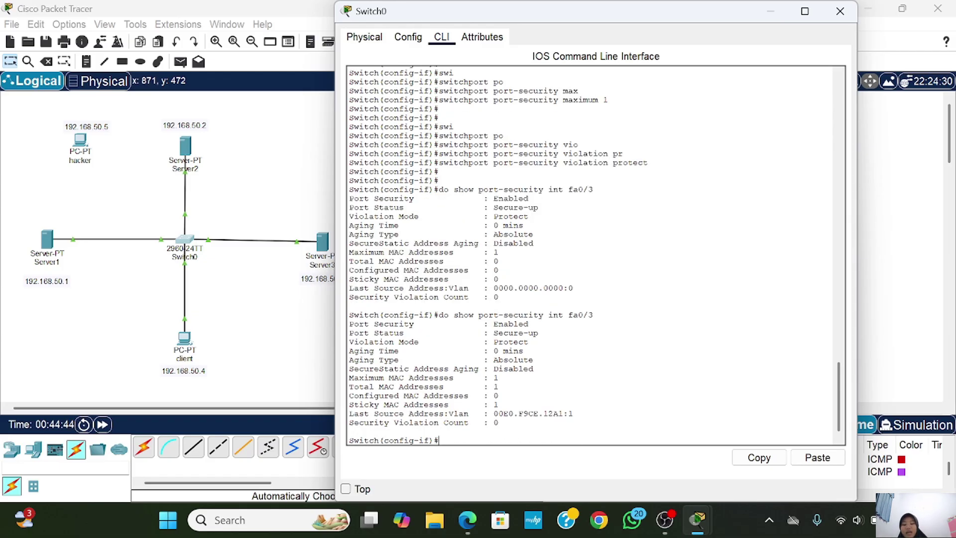
{"action": "left_click_drag", "start_coordinate": [575, 413], "coordinate": [464, 413]}
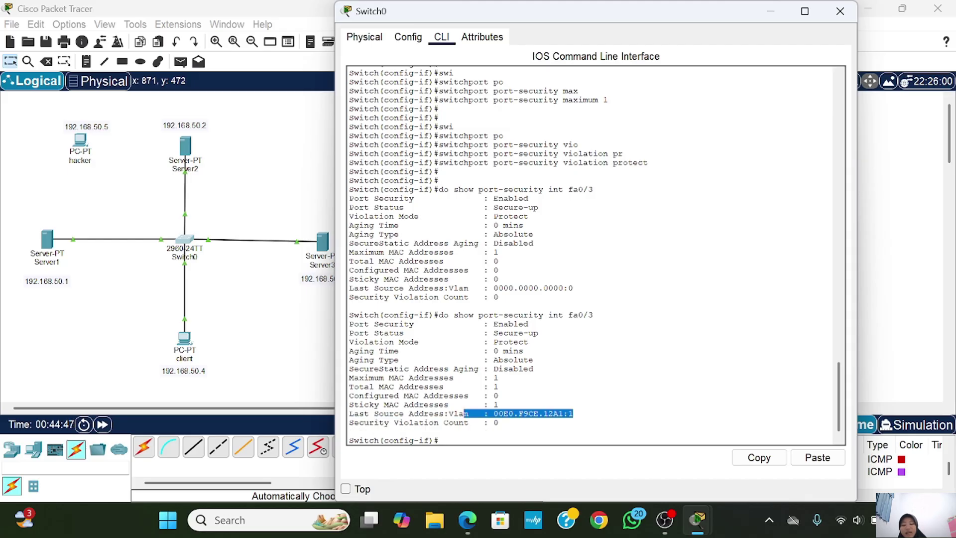
Close the Switch0 window and move Server3's end of the switch cable to the hacker PC's FastEthernet0 port.
{"action": "left_click", "coordinate": [840, 11]}
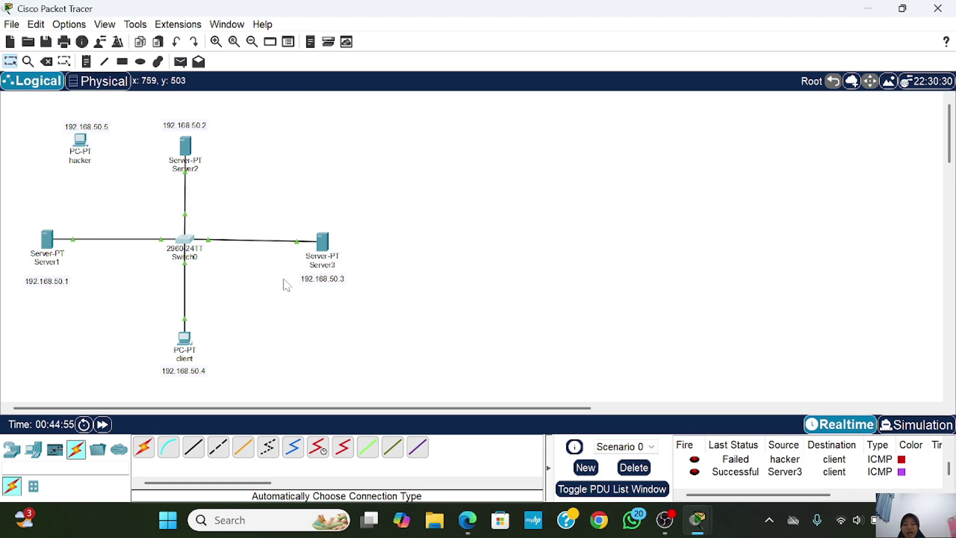
{"action": "left_click_drag", "start_coordinate": [297, 243], "coordinate": [78, 142]}
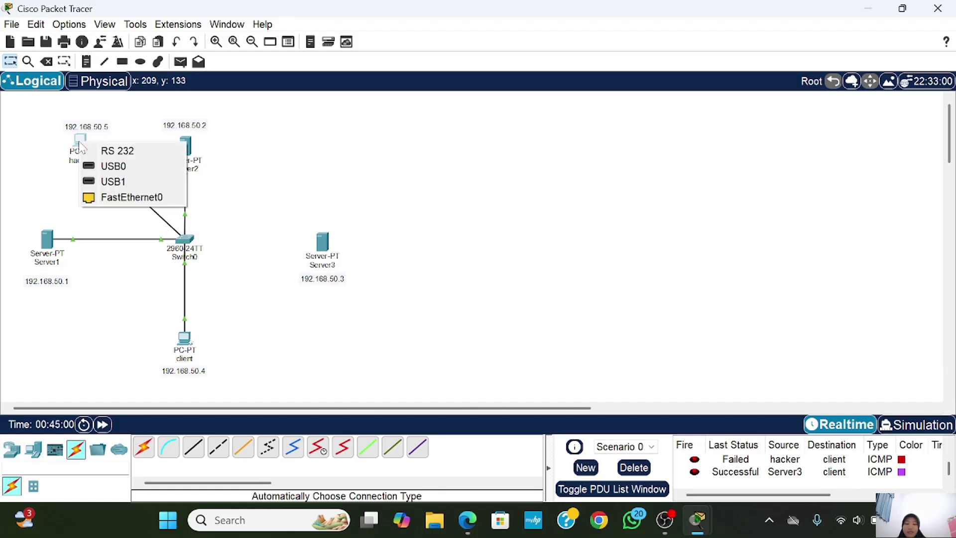
{"action": "left_click", "coordinate": [128, 197]}
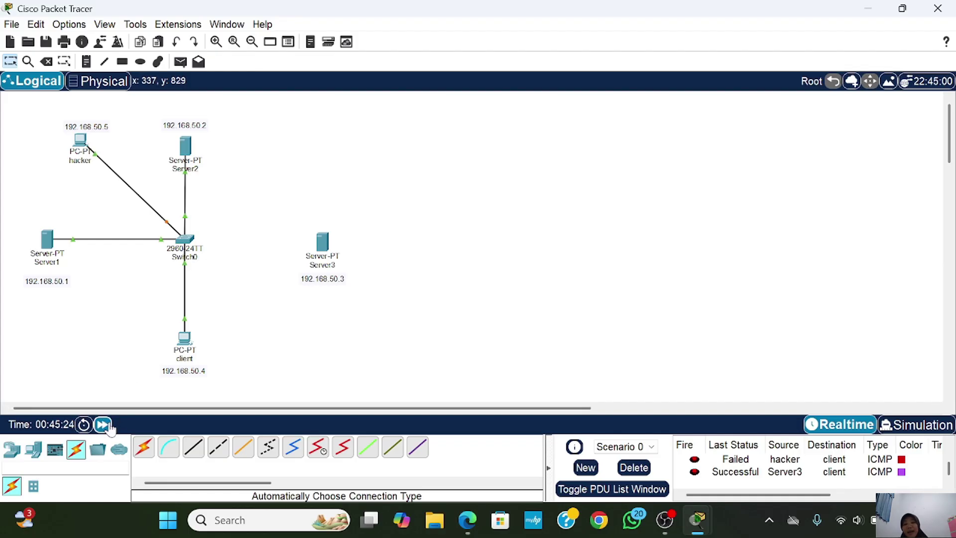
Send a simple PDU from the hacker PC to Server2 and check its status in the PDU list.
{"action": "left_click", "coordinate": [180, 62]}
{"action": "left_click", "coordinate": [80, 139]}
{"action": "left_click", "coordinate": [186, 145]}
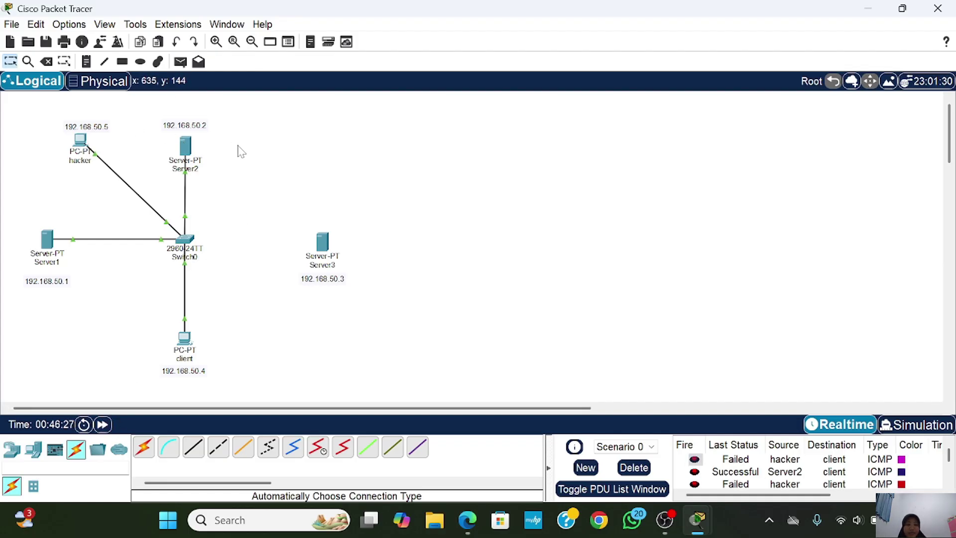
{"action": "scroll", "coordinate": [737, 473], "scroll_direction": "down", "scroll_amount": 3}
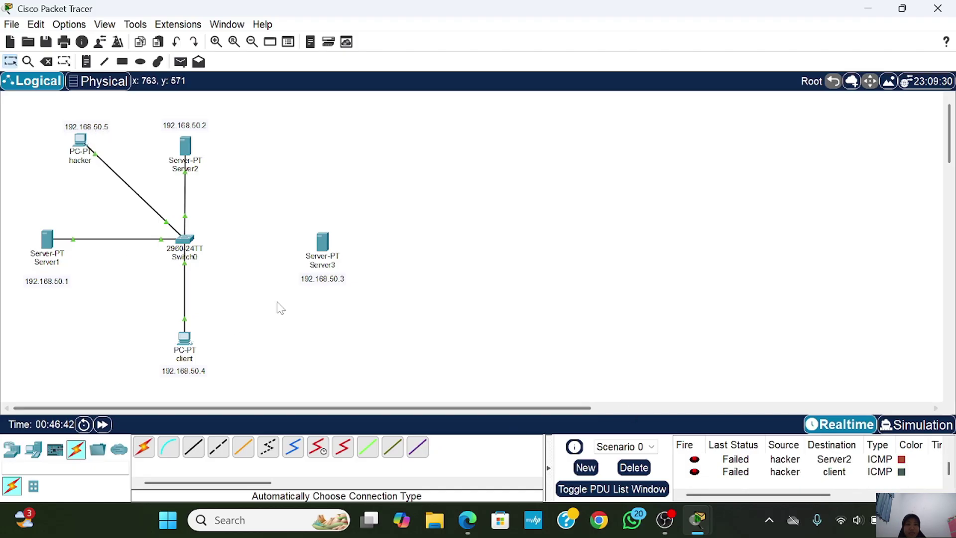
Move the hacker PC's end of the switch cable back to Server3 and fast-forward the simulation time.
{"action": "left_click", "coordinate": [95, 153]}
{"action": "left_click", "coordinate": [325, 246]}
{"action": "left_click", "coordinate": [369, 256]}
{"action": "left_click", "coordinate": [102, 424]}
Send a simple PDU from Server2 to Server3 to test the restored connection.
{"action": "left_click", "coordinate": [181, 62]}
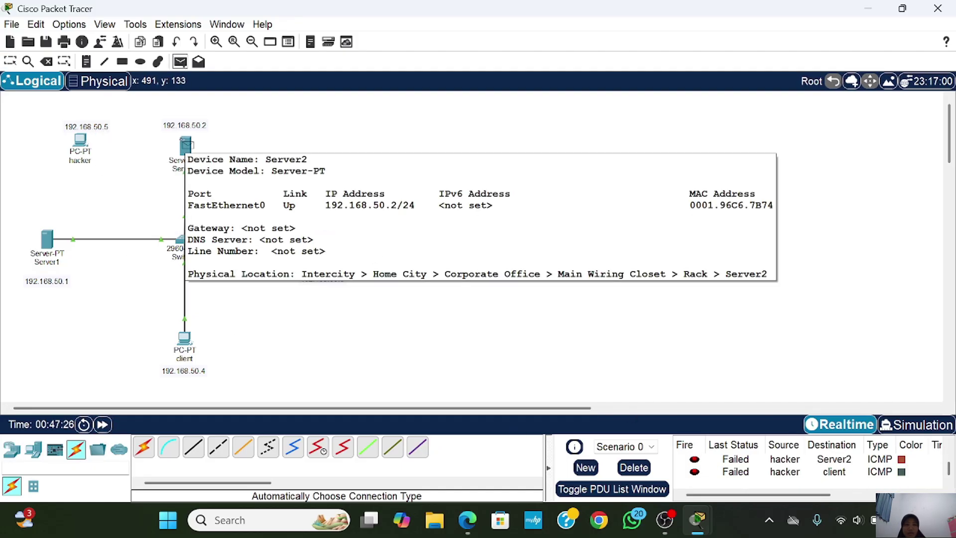
{"action": "left_click", "coordinate": [183, 140]}
{"action": "left_click", "coordinate": [317, 236]}
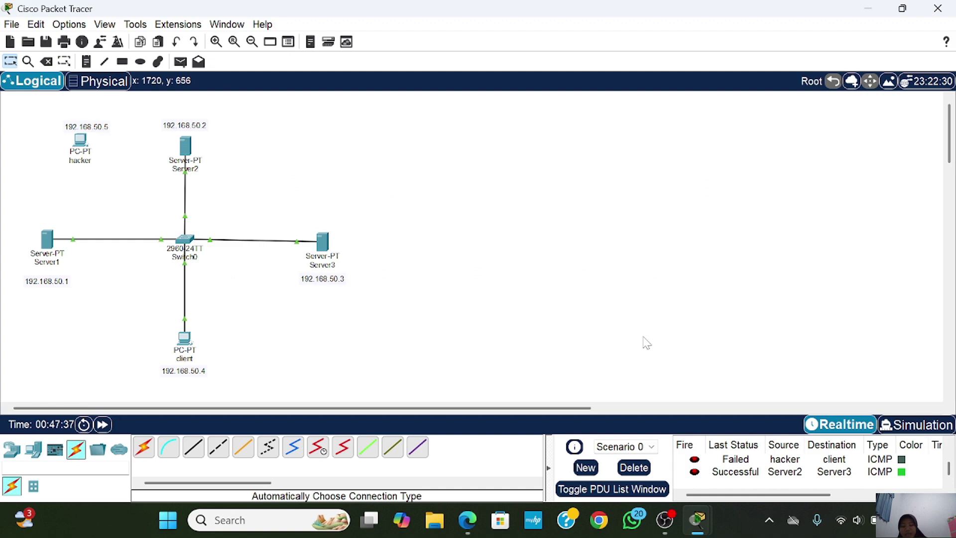
Return to Switch0's CLI and recall do show port-security int fa0/3 to recheck the port after the hacker test.
{"action": "left_click", "coordinate": [184, 242]}
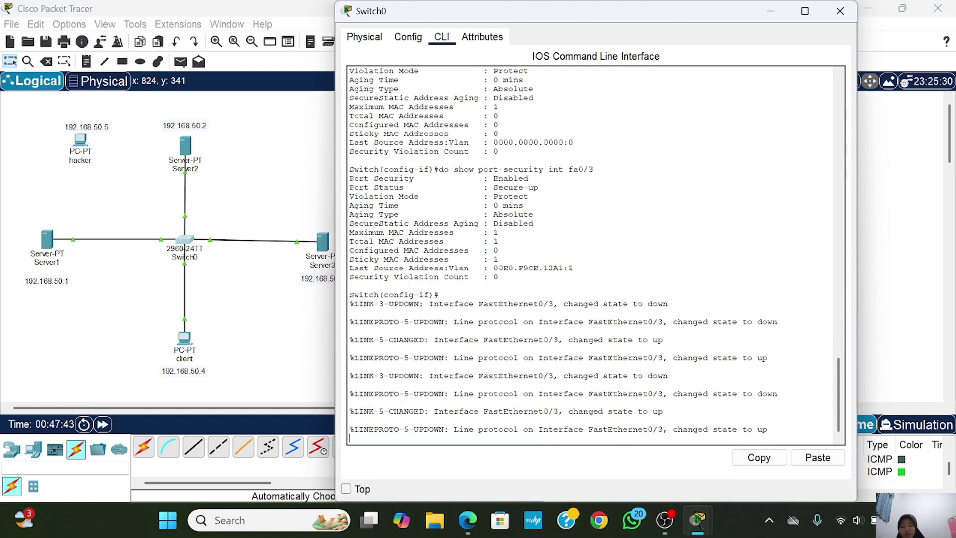
{"action": "key", "text": "Return"}
{"action": "key", "text": "Return"}
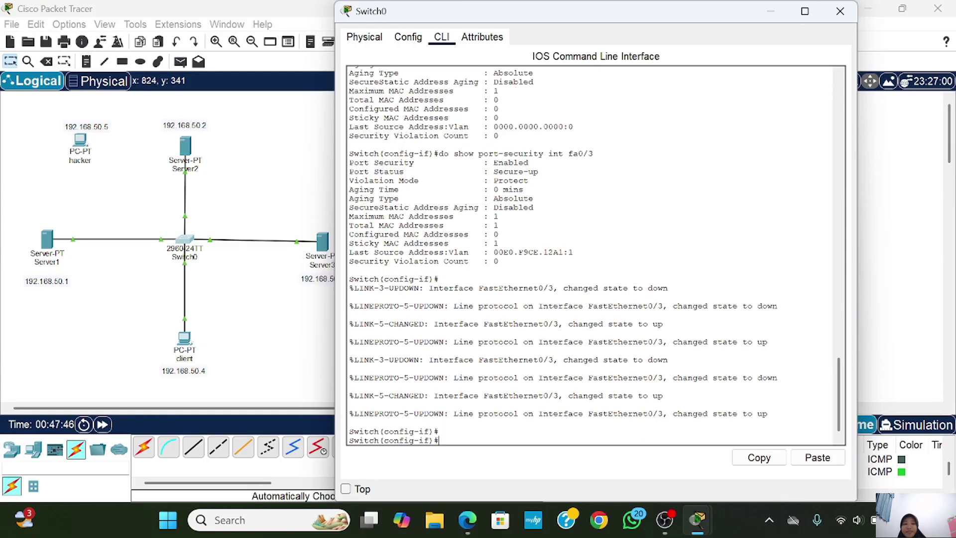
{"action": "key", "text": "Return"}
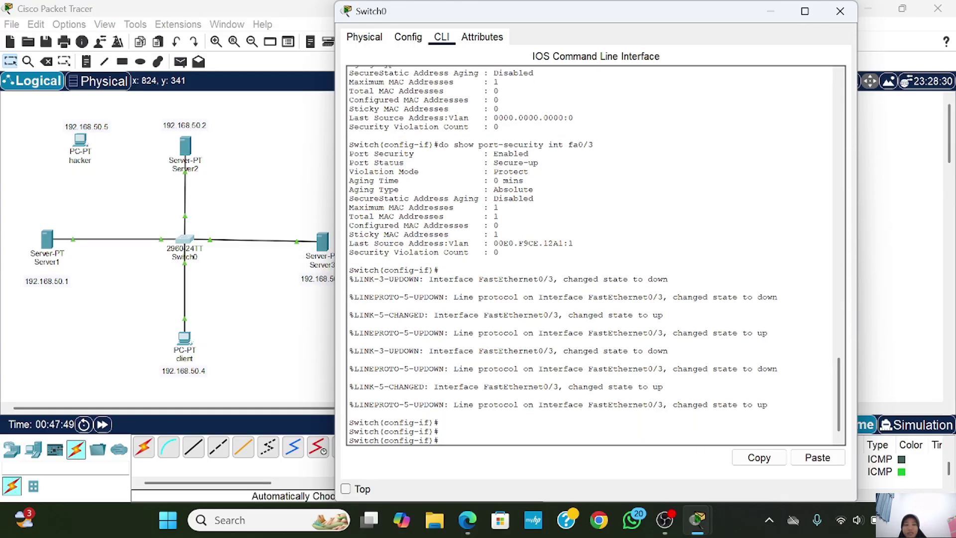
{"action": "key", "text": "Up"}
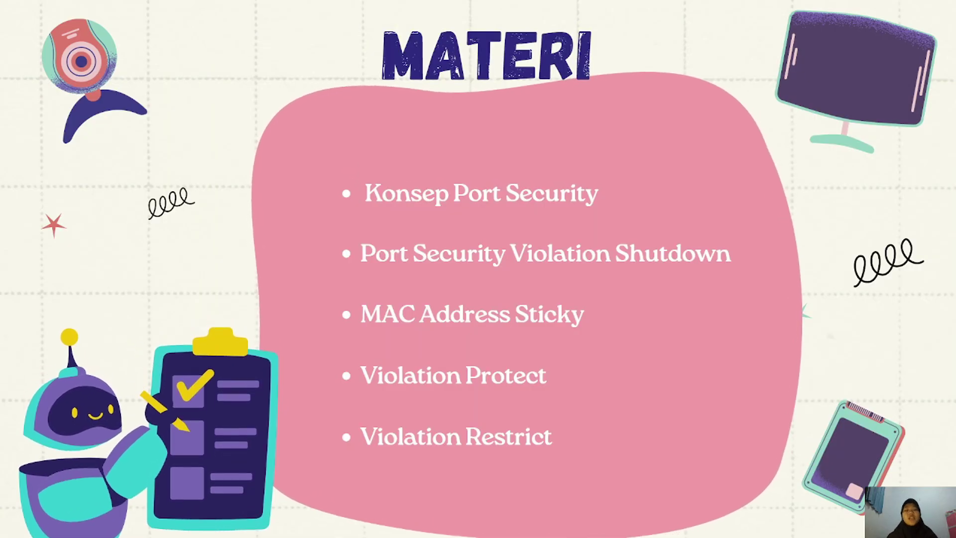
Open Switch0's CLI and review the entered fa0/5 commands for access mode, port security, sticky MAC learning and the maximum.
{"action": "mouse_move", "coordinate": [367, 472]}
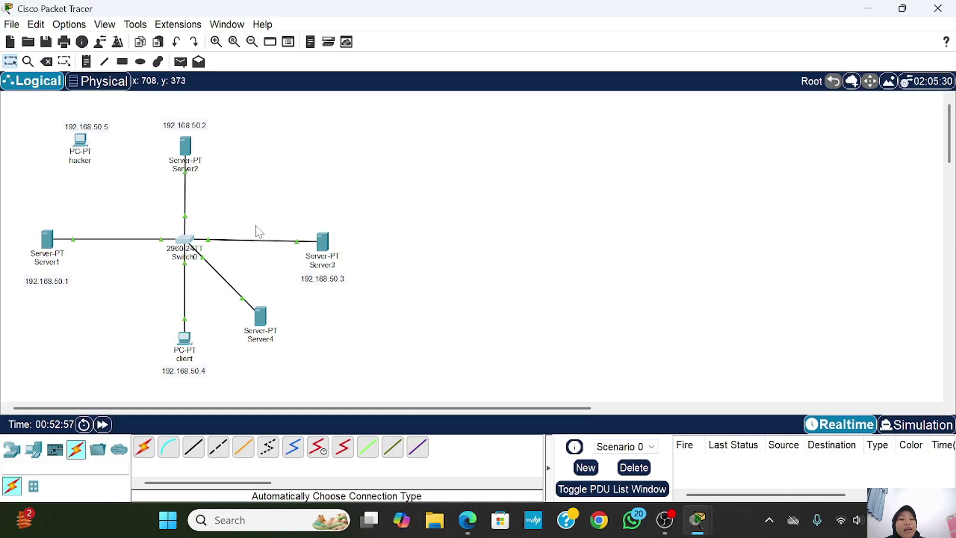
{"action": "mouse_move", "coordinate": [177, 246]}
{"action": "left_mouse_down"}
{"action": "mouse_move", "coordinate": [266, 242]}
{"action": "mouse_move", "coordinate": [191, 243]}
{"action": "mouse_move", "coordinate": [195, 251]}
{"action": "mouse_move", "coordinate": [188, 241]}
{"action": "left_mouse_up"}
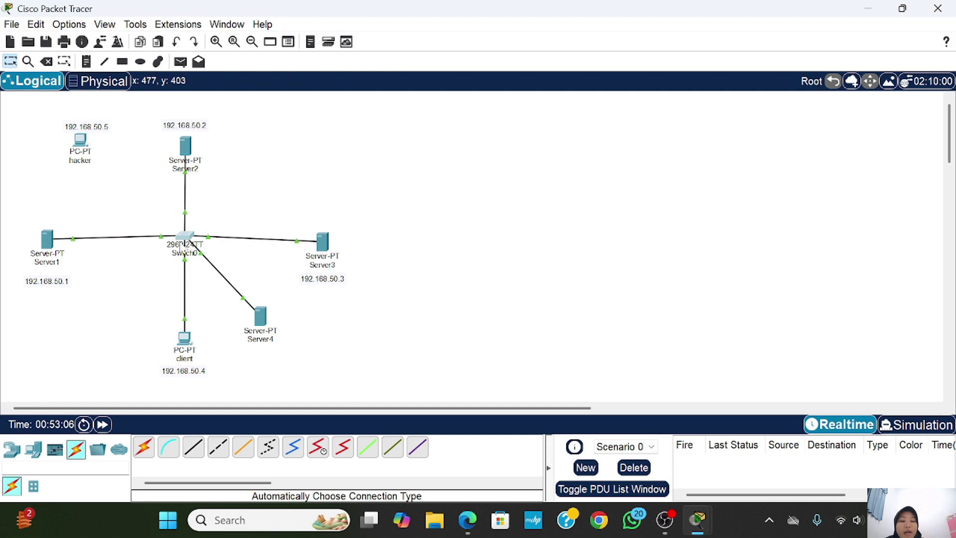
{"action": "left_click", "coordinate": [189, 241]}
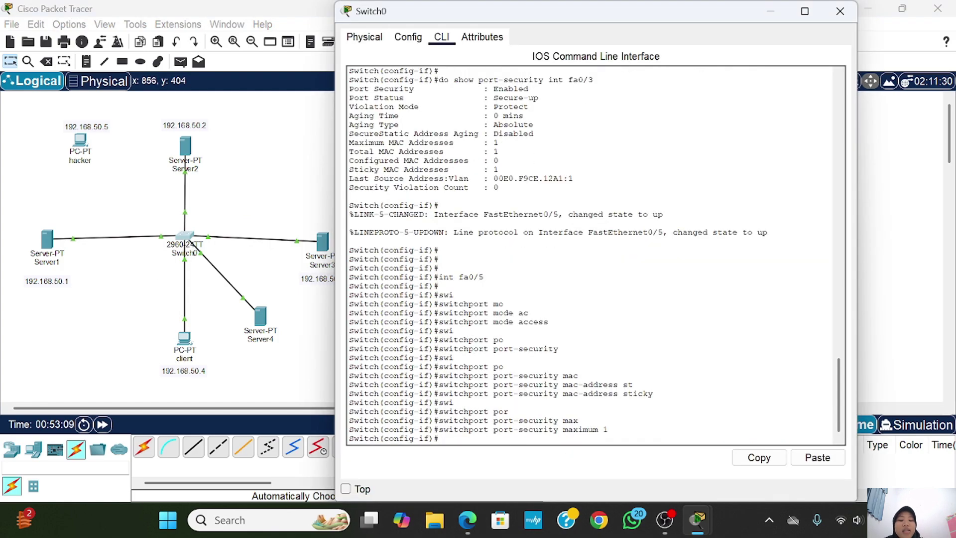
{"action": "left_click_drag", "start_coordinate": [439, 277], "coordinate": [577, 421]}
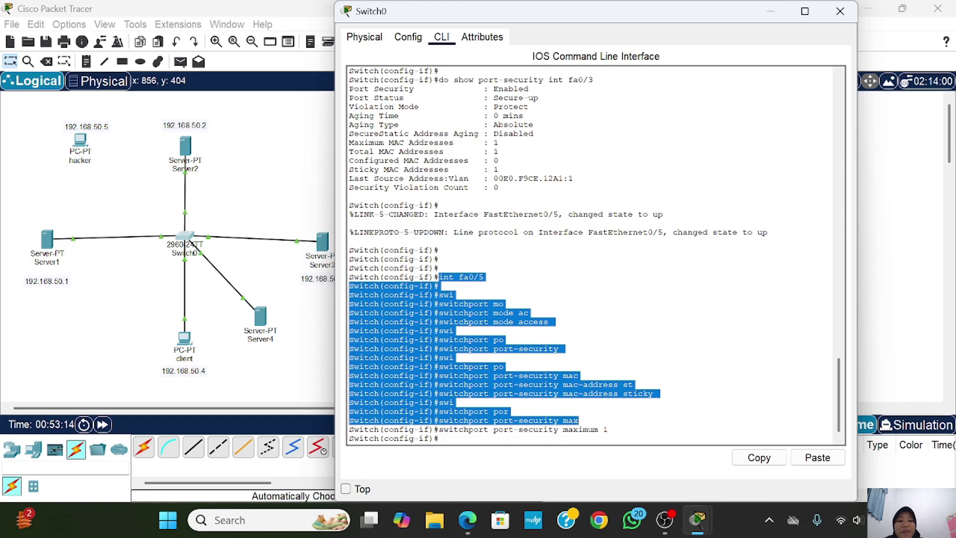
Set the port-security violation mode to restrict on Switch0's fa0/5 interface and return to the network topology.
{"action": "left_click", "coordinate": [580, 421]}
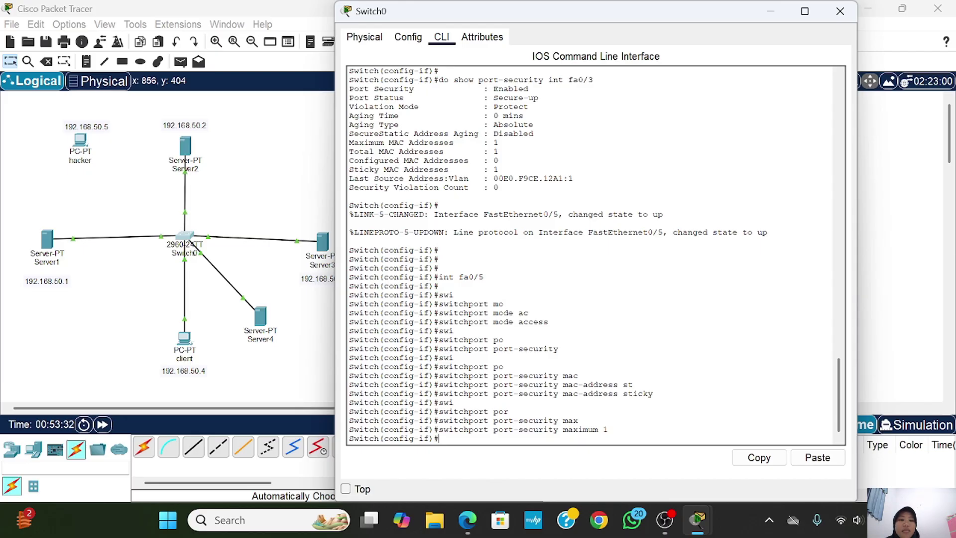
{"action": "key", "text": "Return"}
{"action": "key", "text": "Return"}
{"action": "type", "text": "swit"}
{"action": "key", "text": "Tab"}
{"action": "type", "text": "po"}
{"action": "key", "text": "Tab"}
{"action": "type", "text": "vio"}
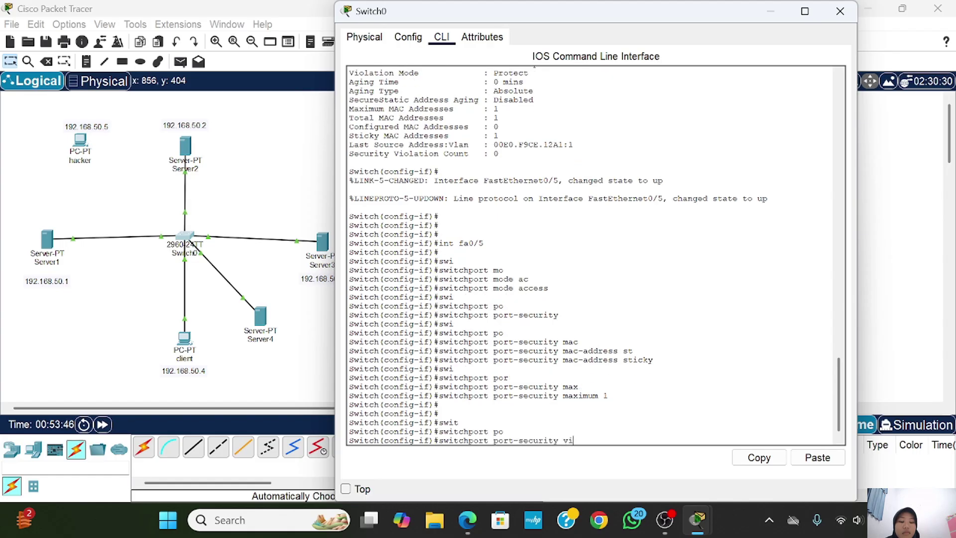
{"action": "key", "text": "Tab"}
{"action": "type", "text": "re"}
{"action": "key", "text": "Tab"}
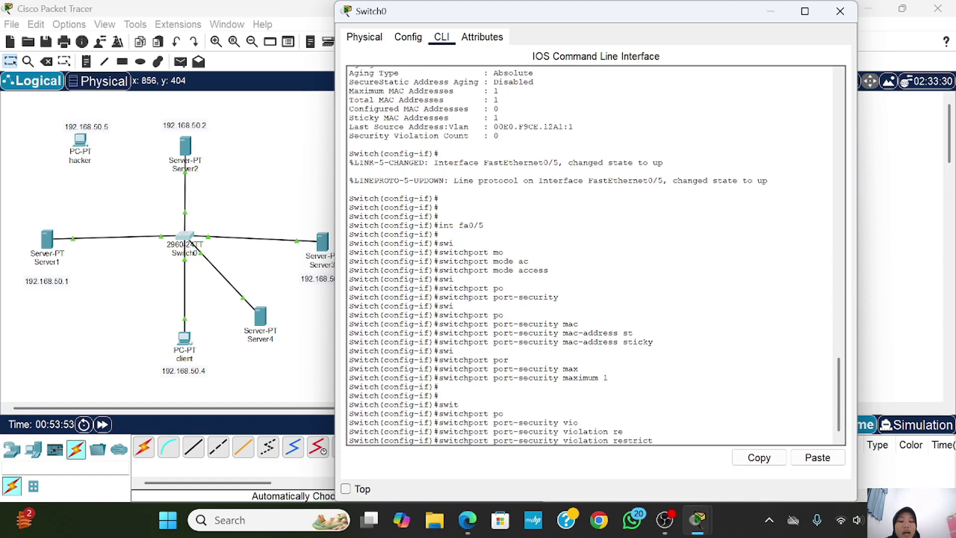
{"action": "key", "text": "Return"}
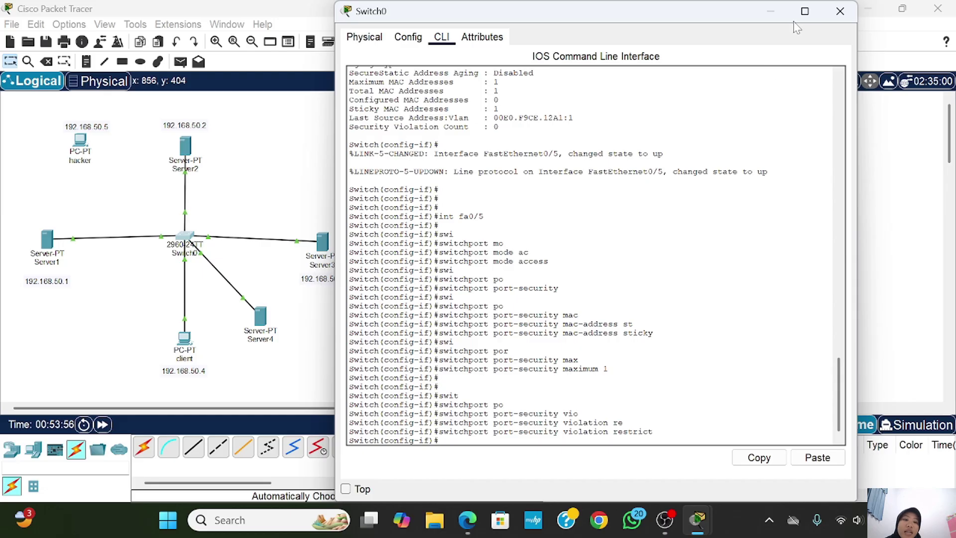
{"action": "left_click", "coordinate": [770, 11]}
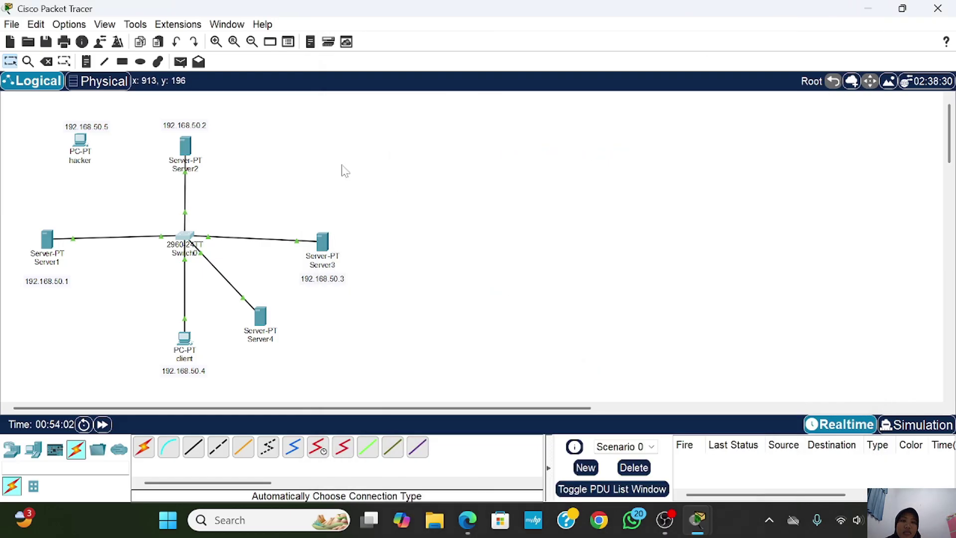
Send two simple PDUs from Server4 to the client PC.
{"action": "left_click", "coordinate": [180, 61]}
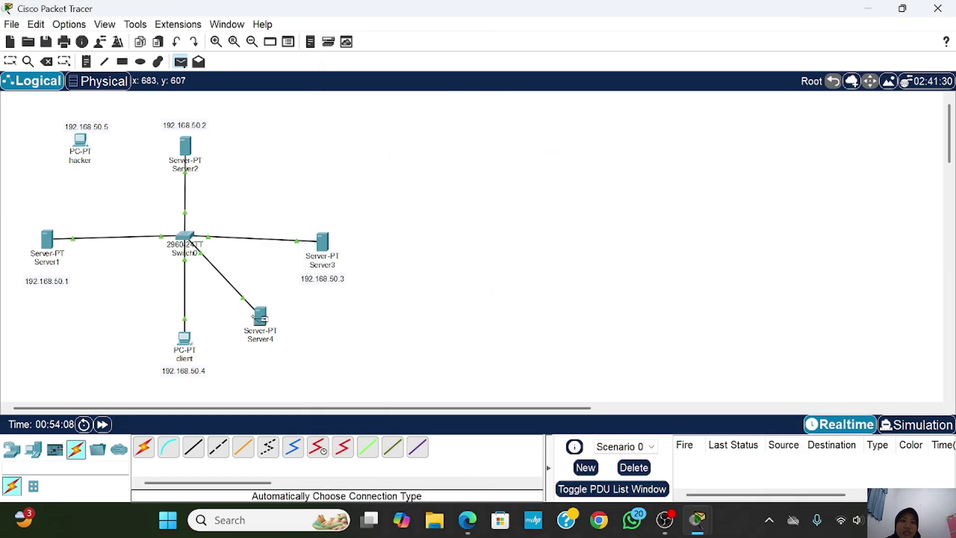
{"action": "left_click", "coordinate": [256, 317]}
{"action": "left_click", "coordinate": [183, 339]}
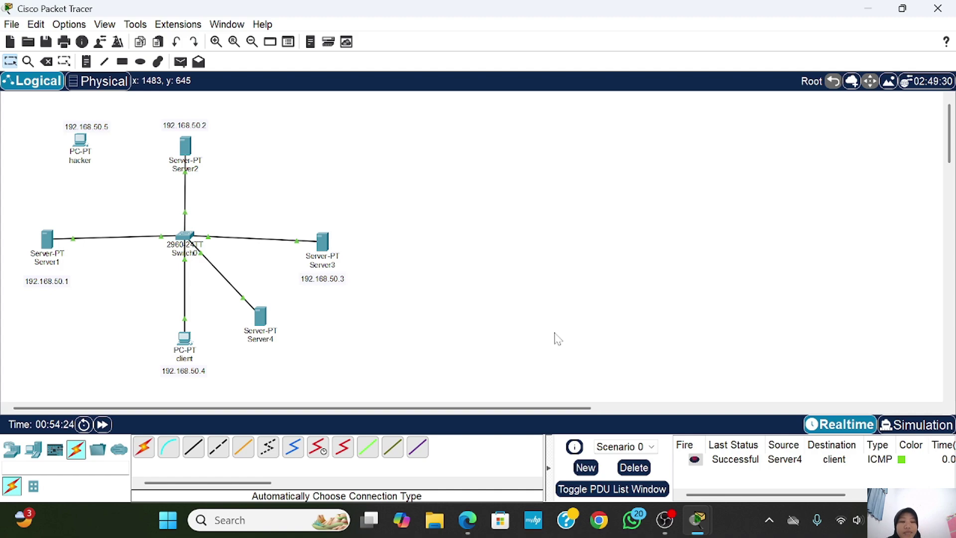
{"action": "left_click", "coordinate": [180, 62]}
{"action": "left_click", "coordinate": [260, 315]}
{"action": "left_click", "coordinate": [183, 341]}
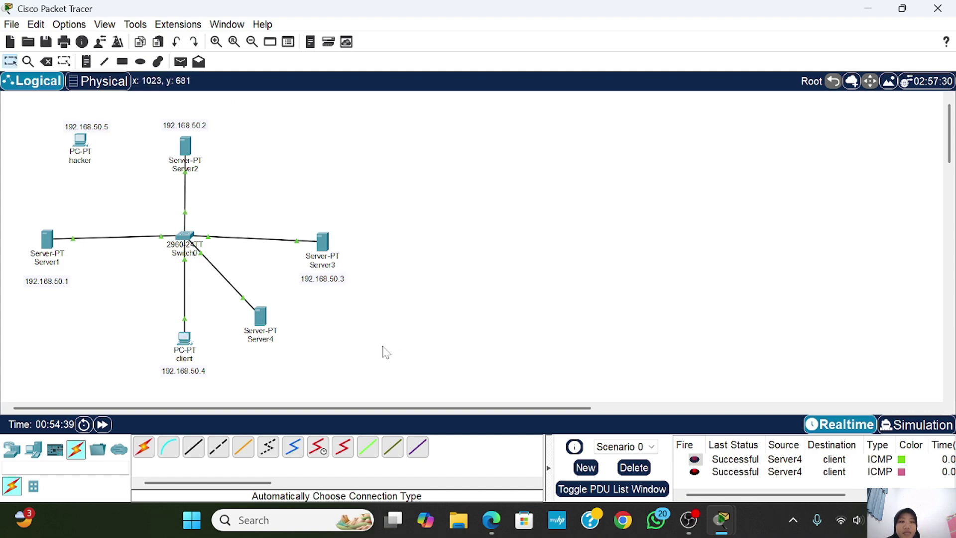
Run do show port-security int fa0/5 in Switch0's CLI and check the last source address and violation count.
{"action": "left_click", "coordinate": [185, 235]}
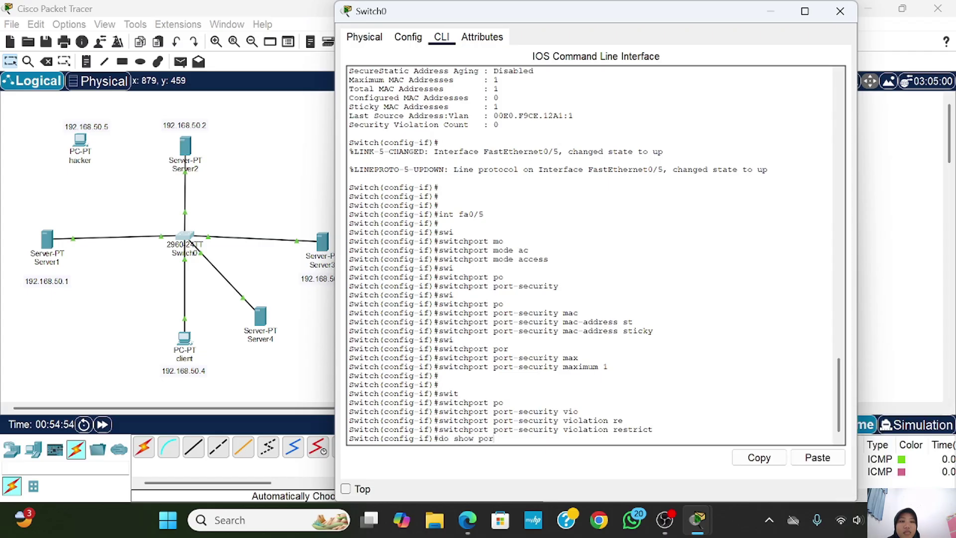
{"action": "type", "text": "fa0/5"}
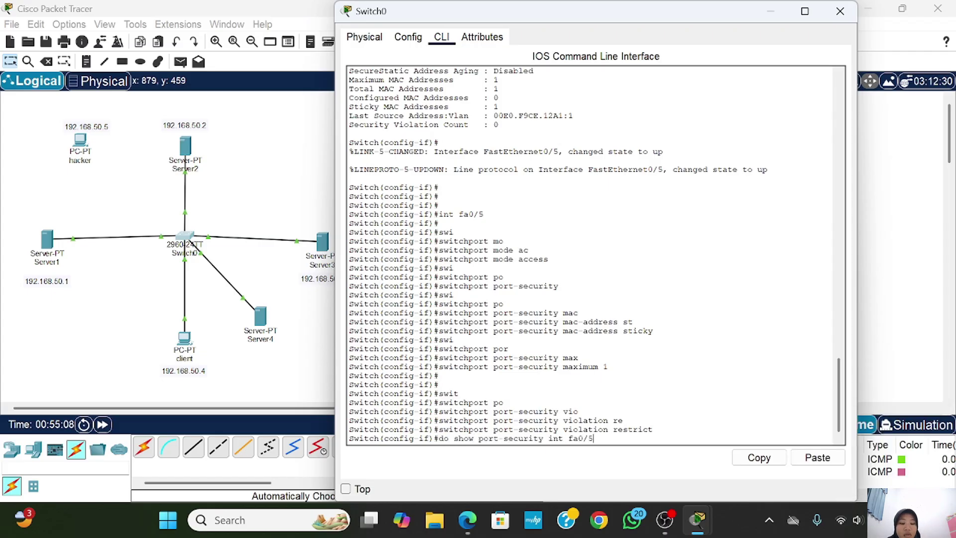
{"action": "key", "text": "Return"}
{"action": "left_click_drag", "start_coordinate": [489, 413], "coordinate": [572, 413]}
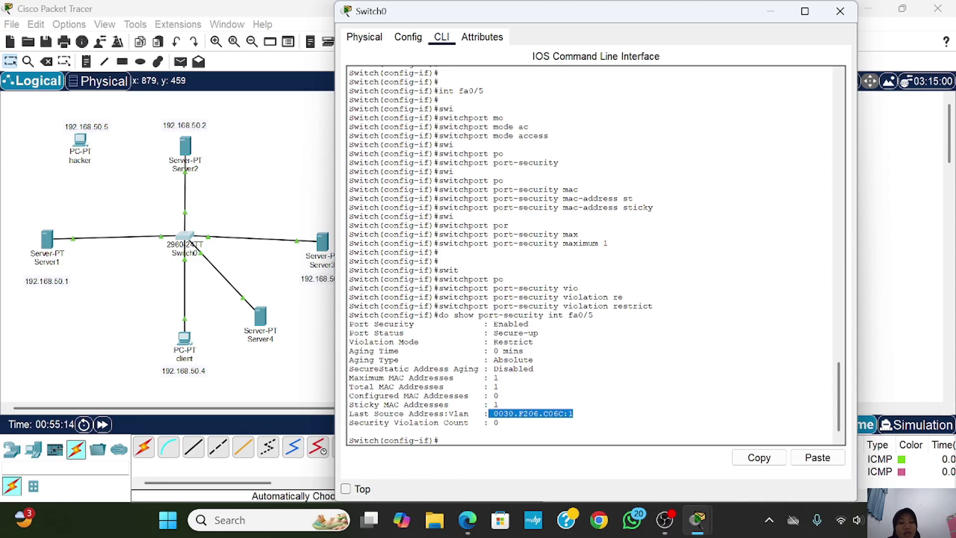
{"action": "key", "text": "ctrl+c"}
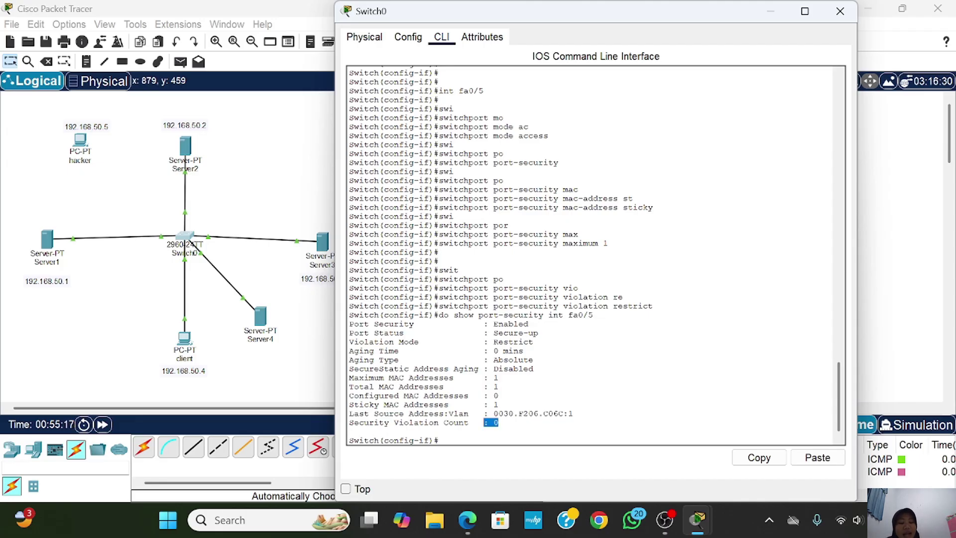
{"action": "left_click", "coordinate": [839, 12]}
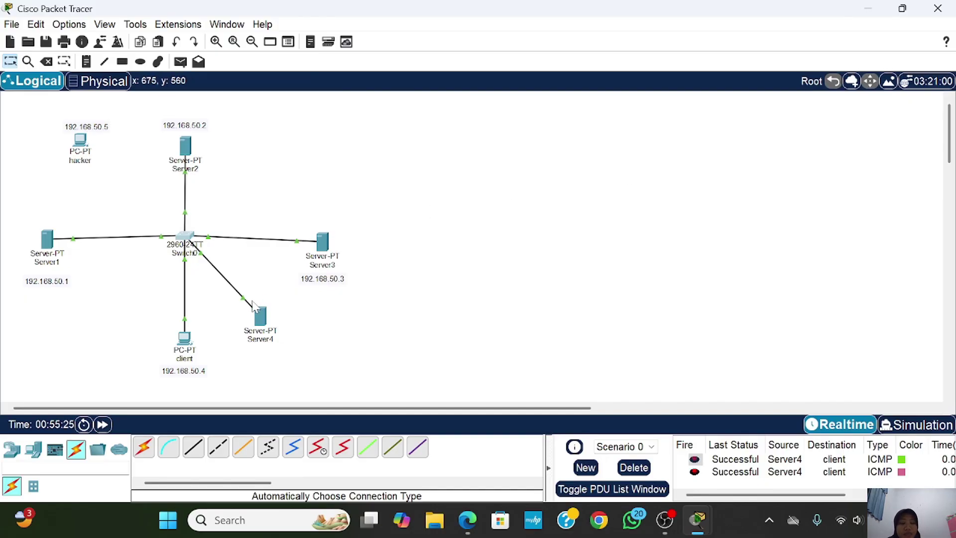
Move Server4's end of the switch cable to the hacker PC and fast-forward the simulation time.
{"action": "left_click", "coordinate": [85, 146]}
{"action": "left_click", "coordinate": [130, 200]}
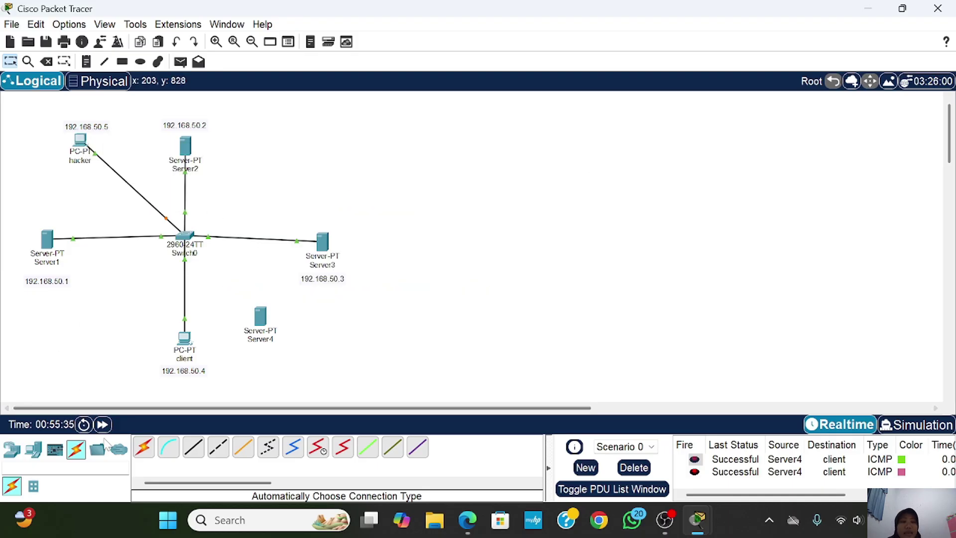
{"action": "left_click", "coordinate": [102, 427]}
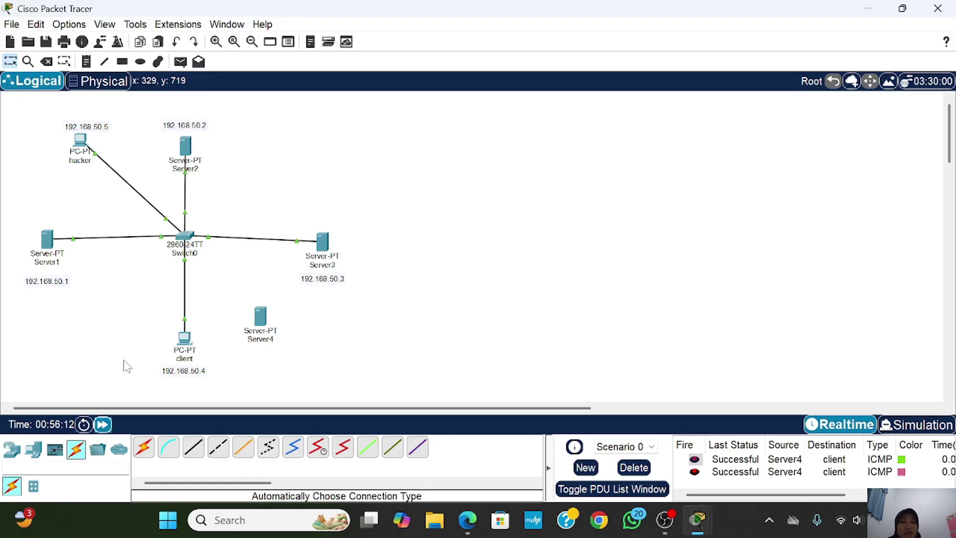
Send two simple PDUs from the hacker PC to the client PC and check their status in the PDU list.
{"action": "left_click", "coordinate": [180, 62]}
{"action": "left_click", "coordinate": [81, 141]}
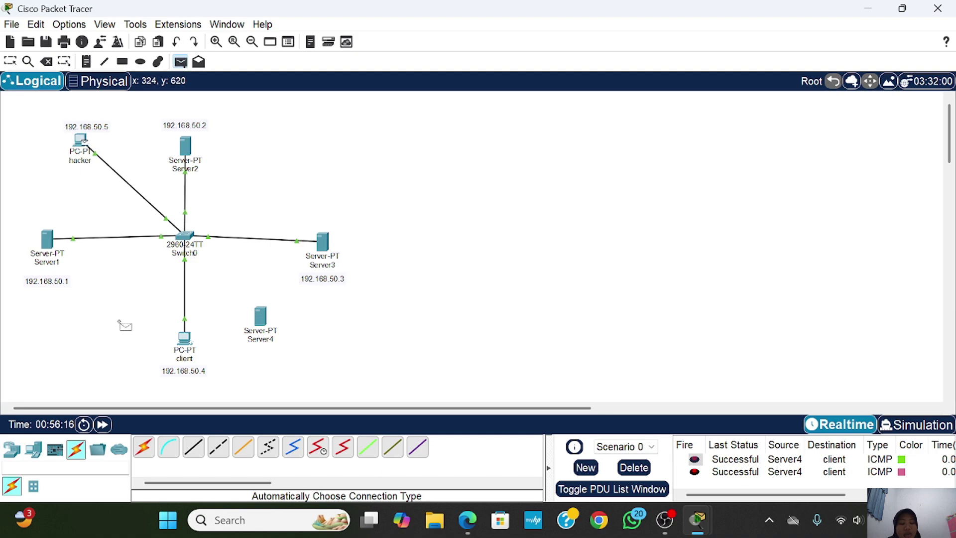
{"action": "left_click", "coordinate": [183, 337]}
{"action": "left_click", "coordinate": [731, 460]}
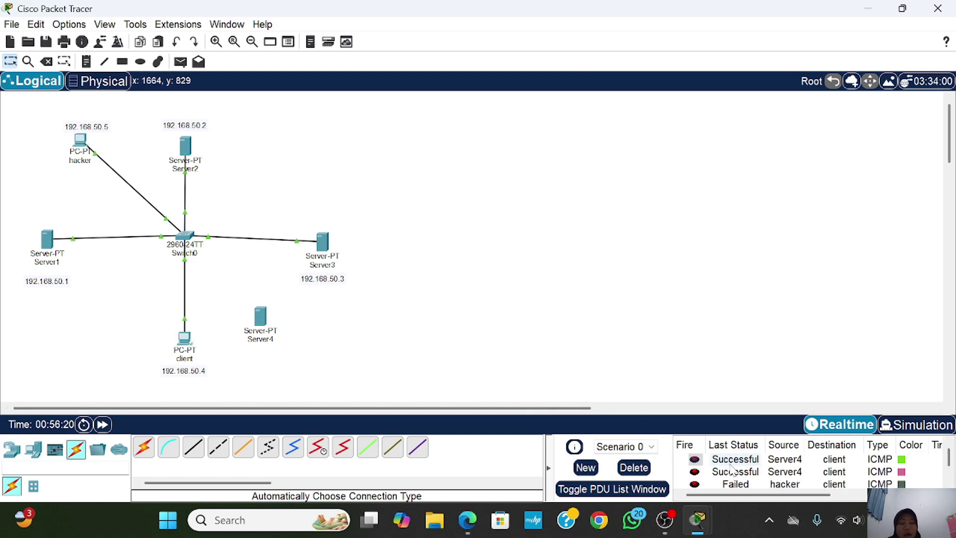
{"action": "key", "text": "Delete"}
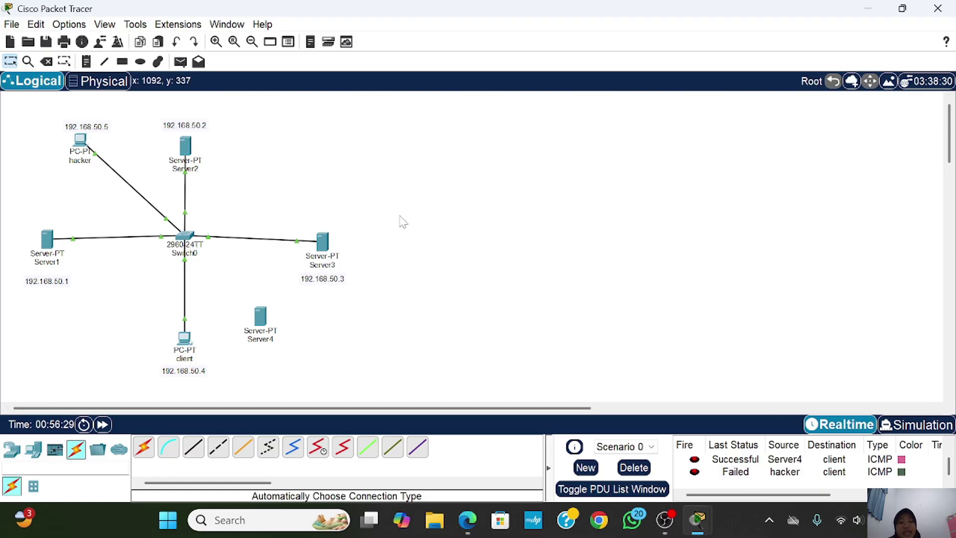
{"action": "left_click", "coordinate": [180, 61]}
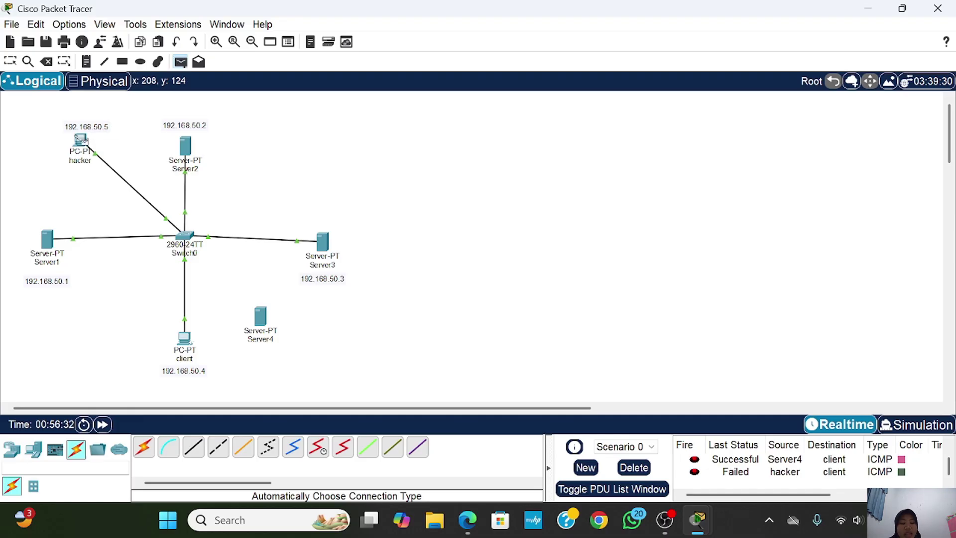
{"action": "left_click", "coordinate": [184, 339]}
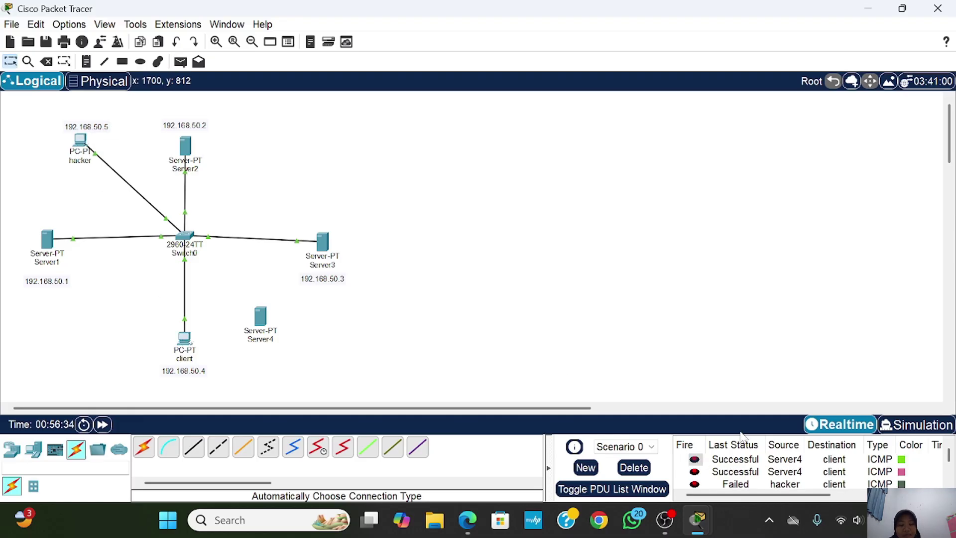
{"action": "scroll", "coordinate": [776, 476], "scroll_direction": "down", "scroll_amount": 2}
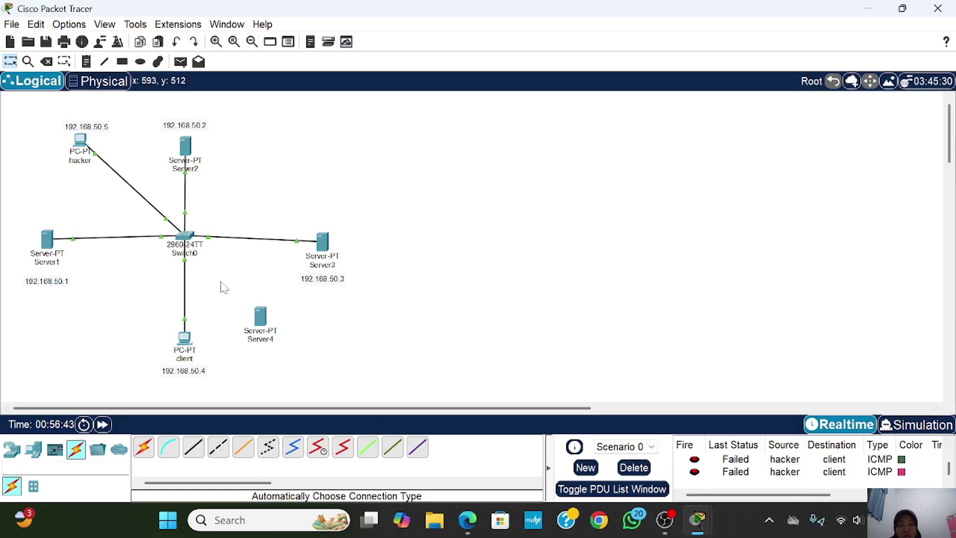
Rerun do show port-security int fa0/5 in Switch0's CLI and check the security violation count after the hacker test.
{"action": "left_click", "coordinate": [186, 241]}
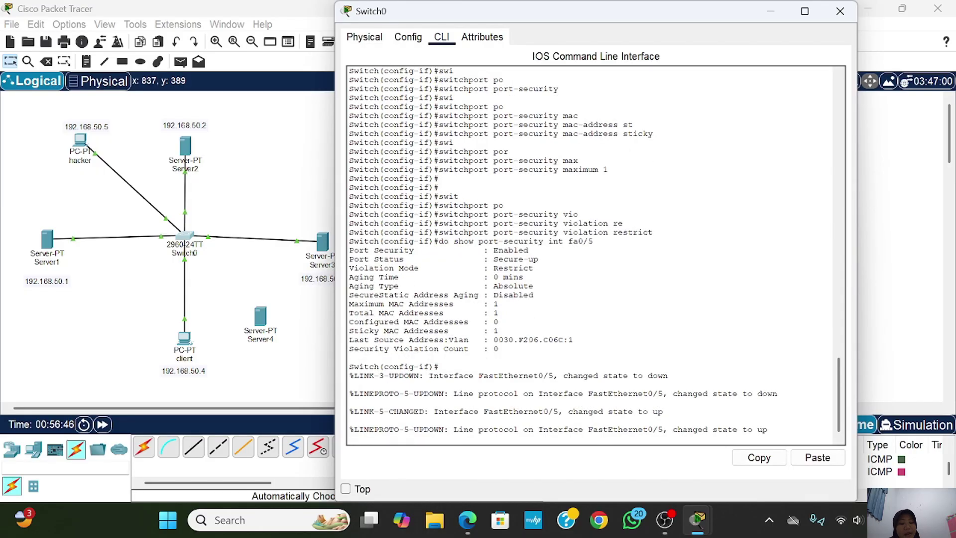
{"action": "key", "text": "Return"}
{"action": "key", "text": "Return"}
{"action": "key", "text": "Return"}
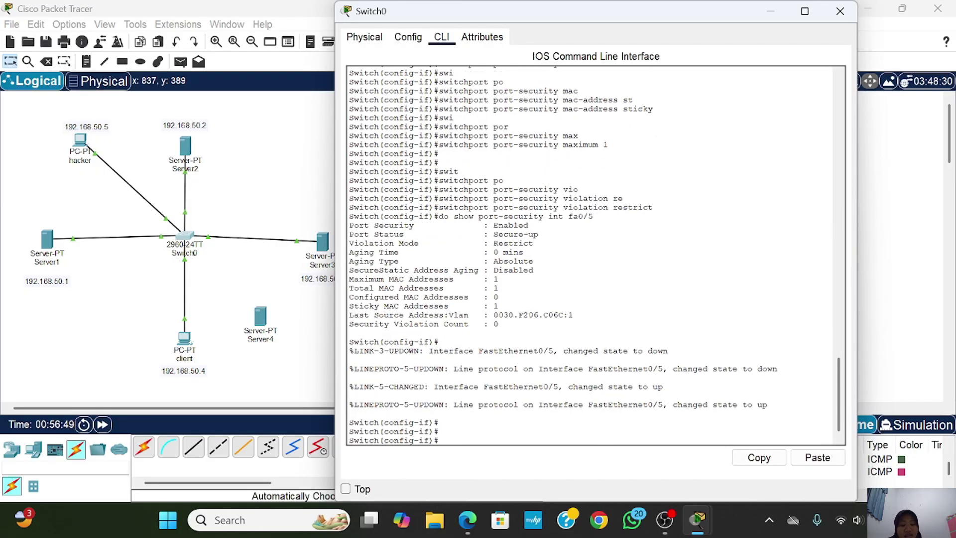
{"action": "key", "text": "Up"}
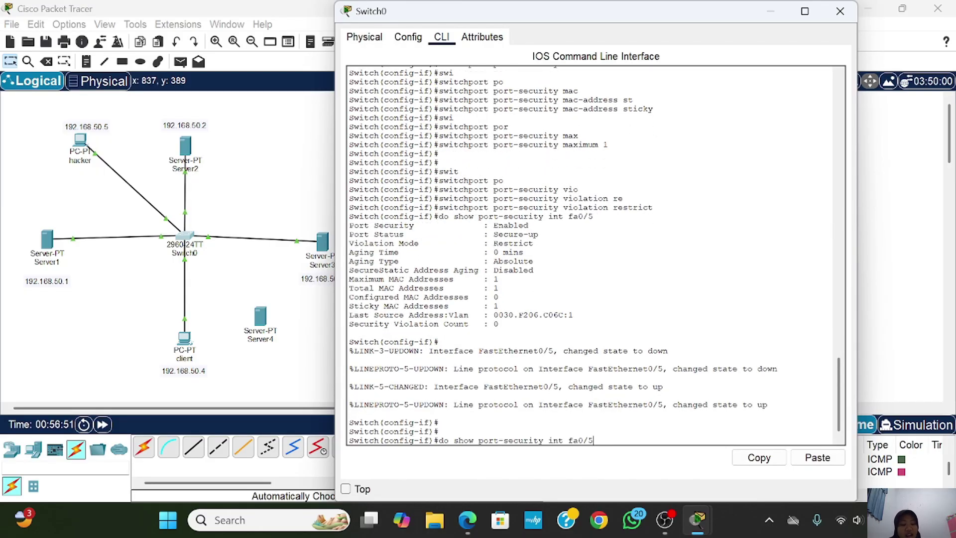
{"action": "key", "text": "Return"}
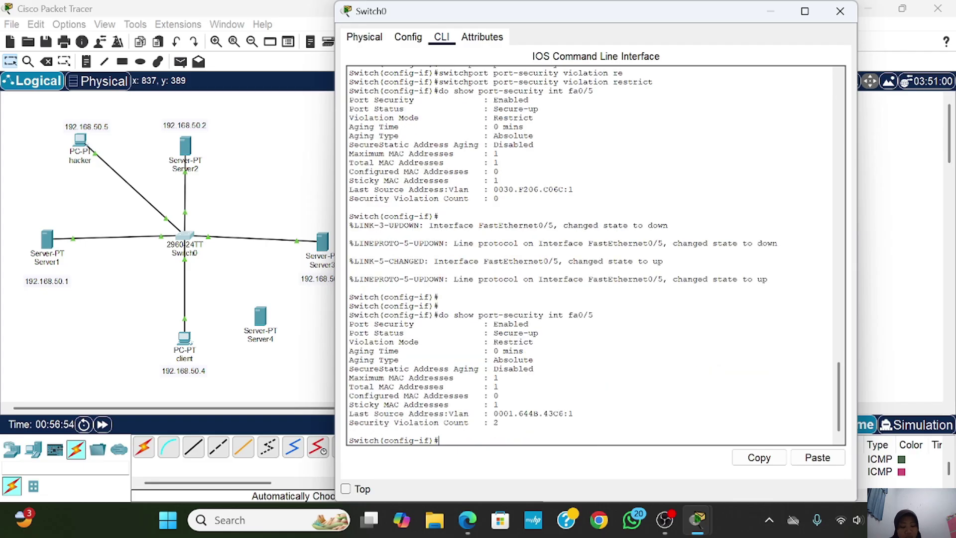
{"action": "left_click_drag", "start_coordinate": [498, 423], "coordinate": [434, 422]}
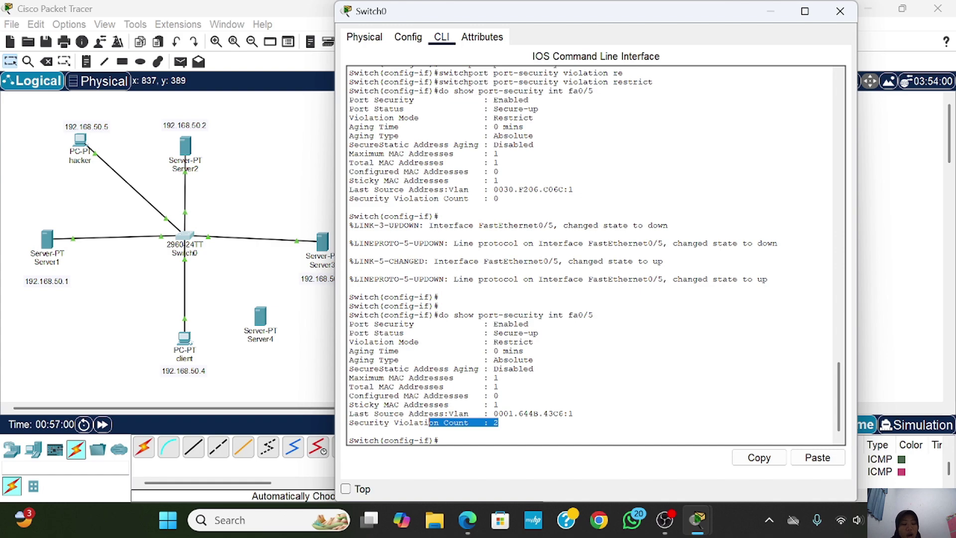
{"action": "left_click", "coordinate": [497, 423]}
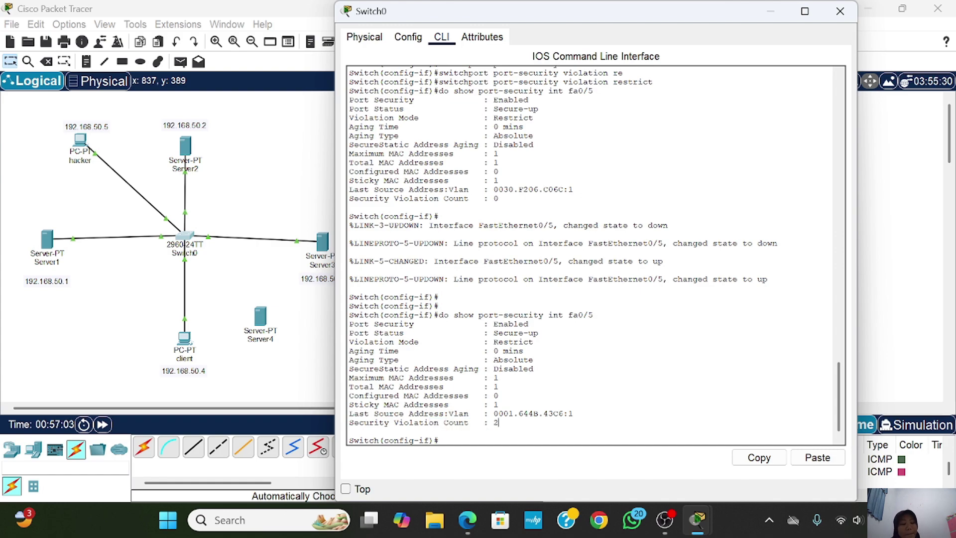